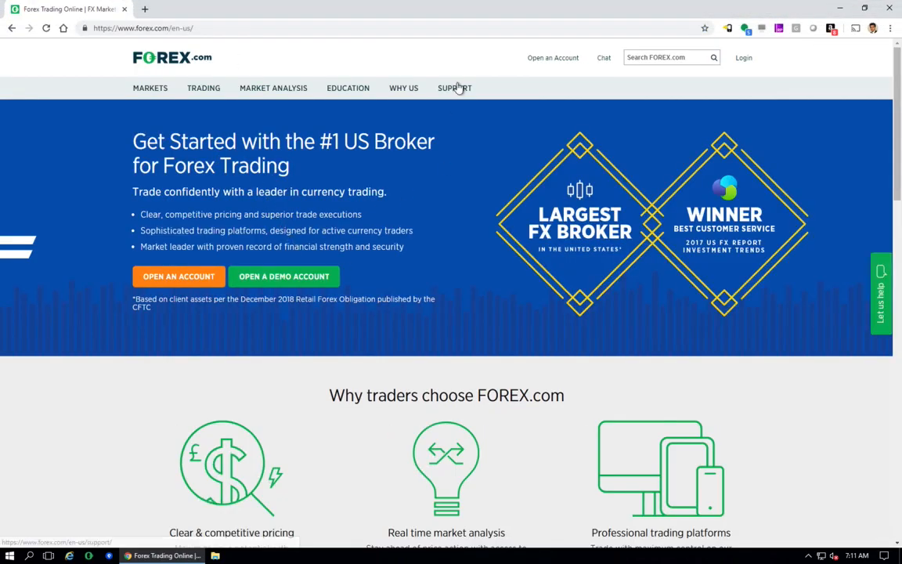
- Open the Trading Platform Download Center and download the MetaTrader 4 installer
mouse_move(459, 88)
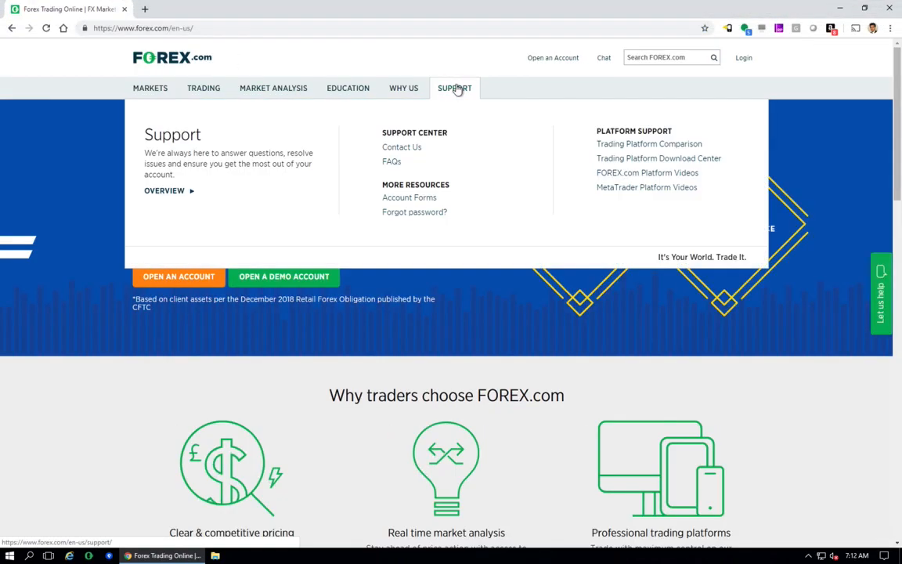
click(665, 161)
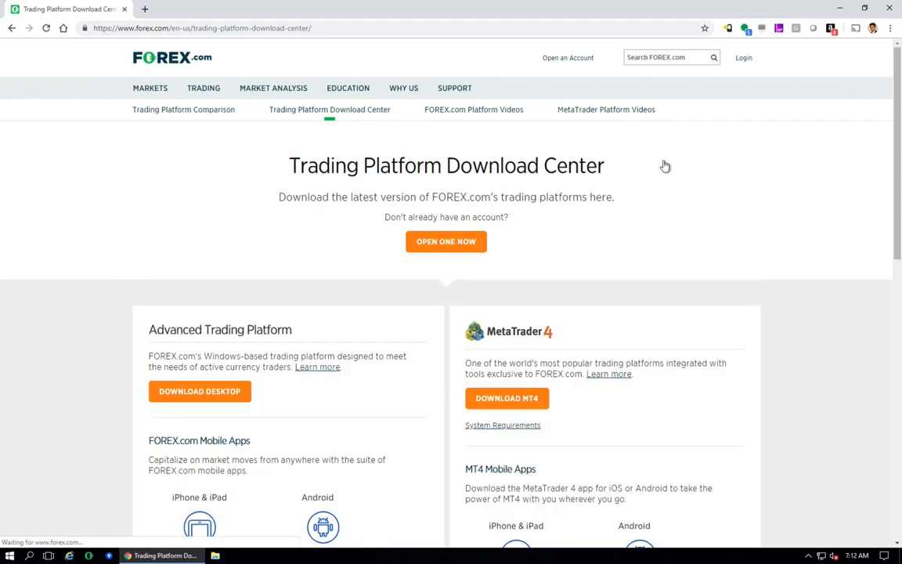
scroll(546, 362, down, 1)
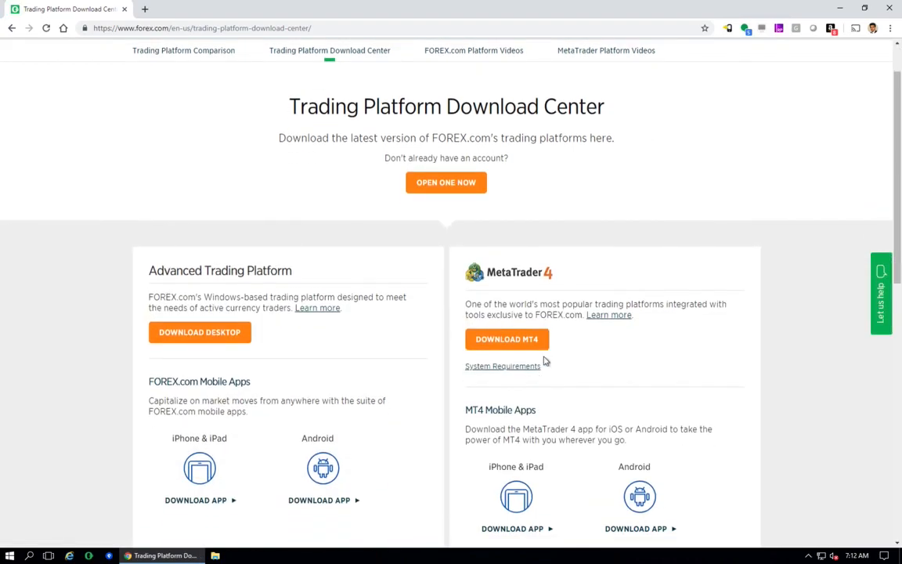
click(528, 347)
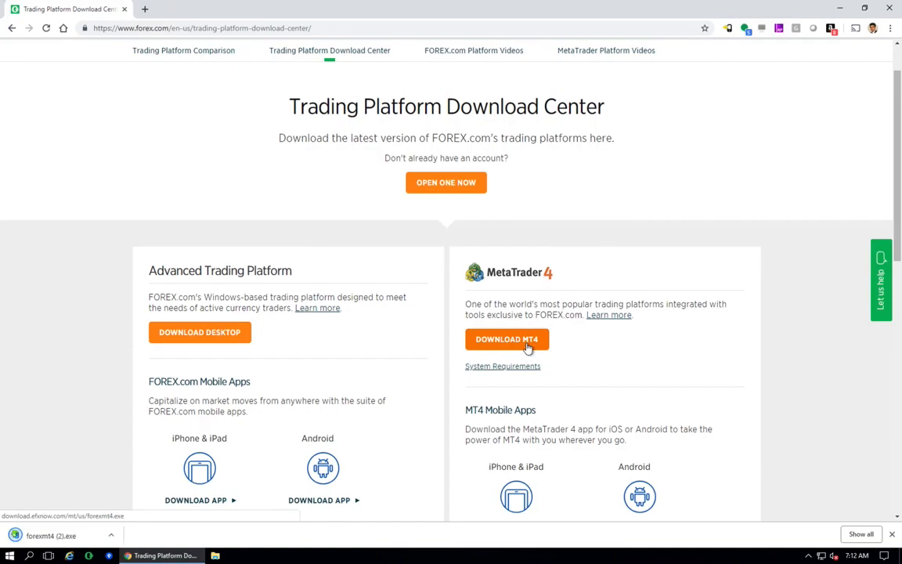
- Scroll the download page and download the MetaTrader 4 installer a second time
scroll(529, 347, down, 1)
scroll(529, 347, down, 3)
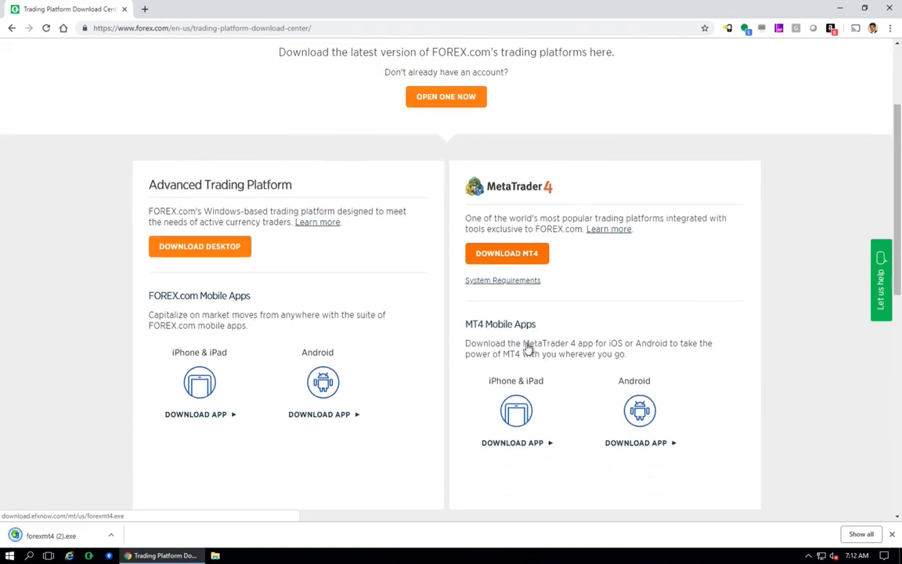
scroll(529, 347, up, 1)
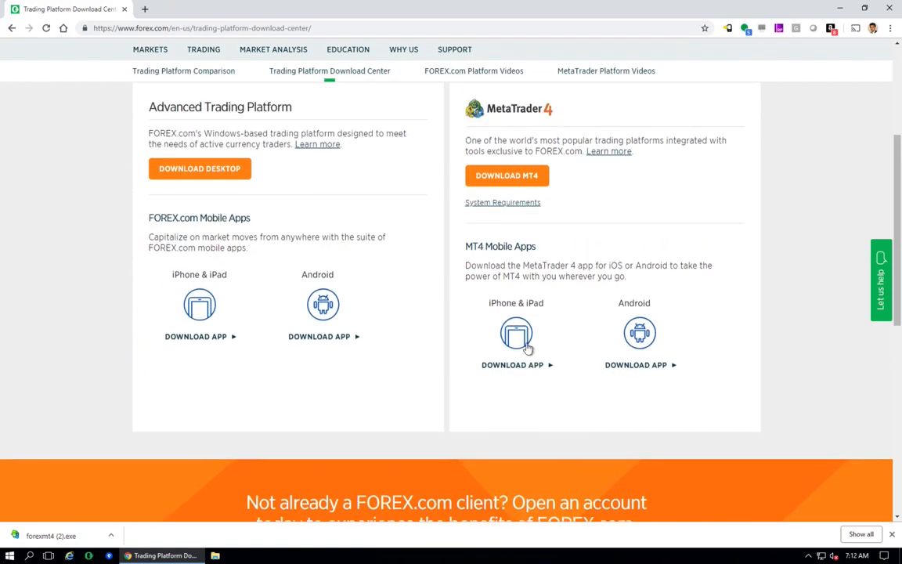
scroll(527, 348, up, 1)
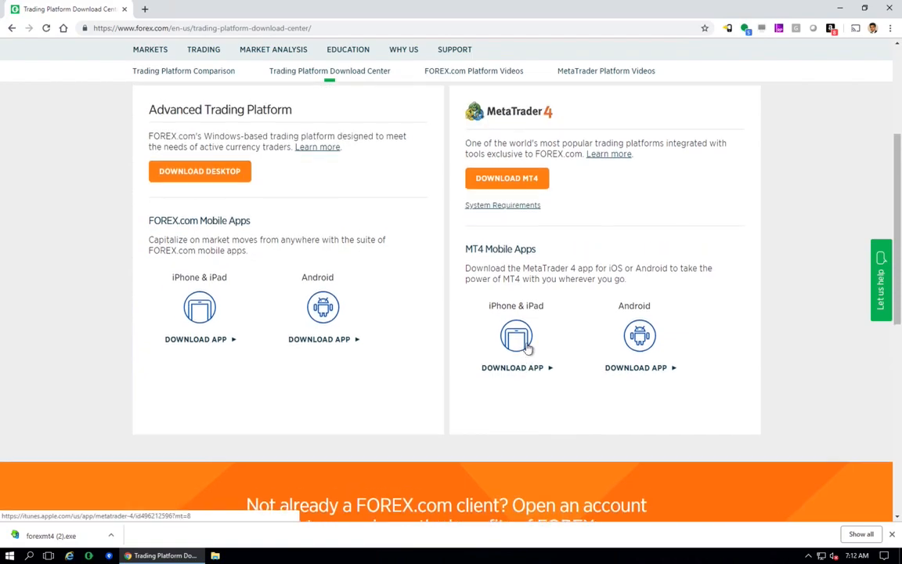
scroll(527, 348, down, 1)
click(531, 198)
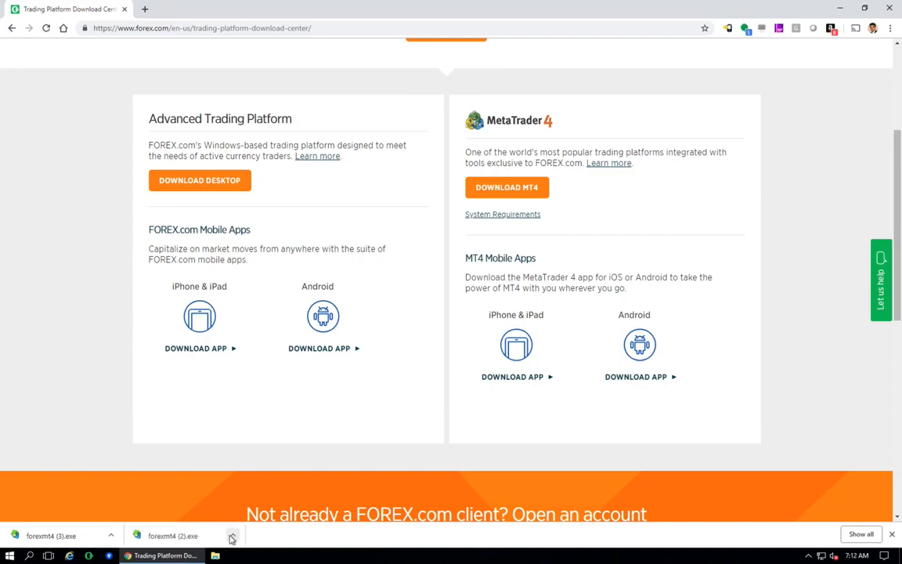
- Run the downloaded forexmt4 (2).exe installer and allow it through the security prompts
click(196, 536)
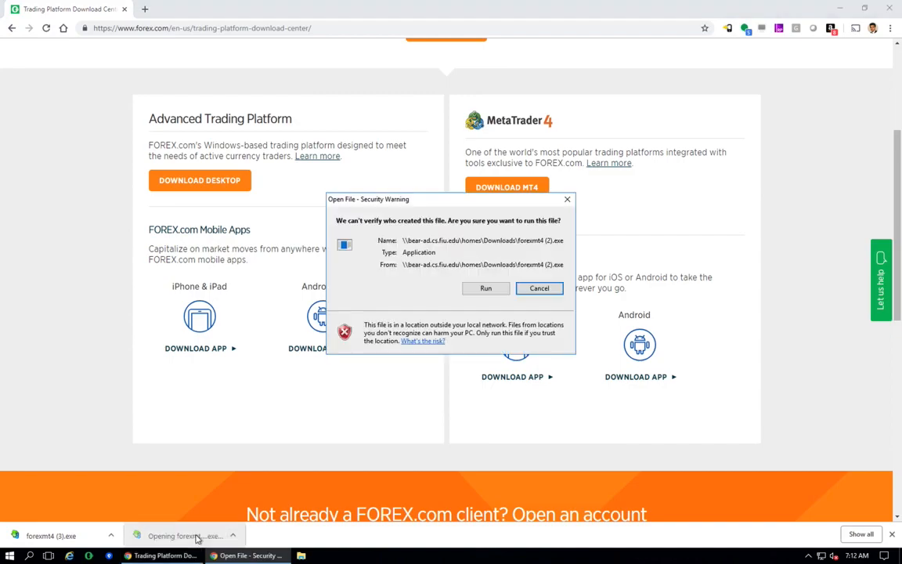
click(486, 290)
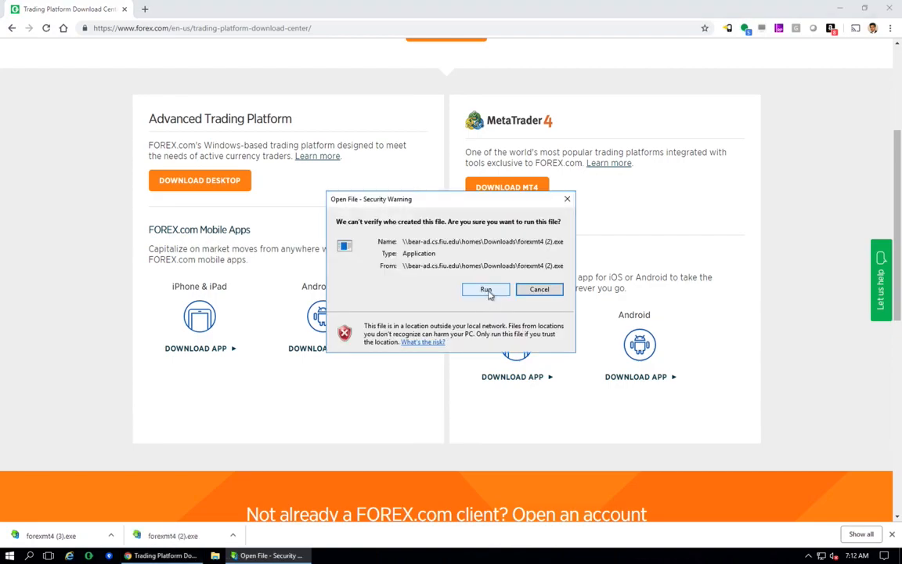
click(487, 290)
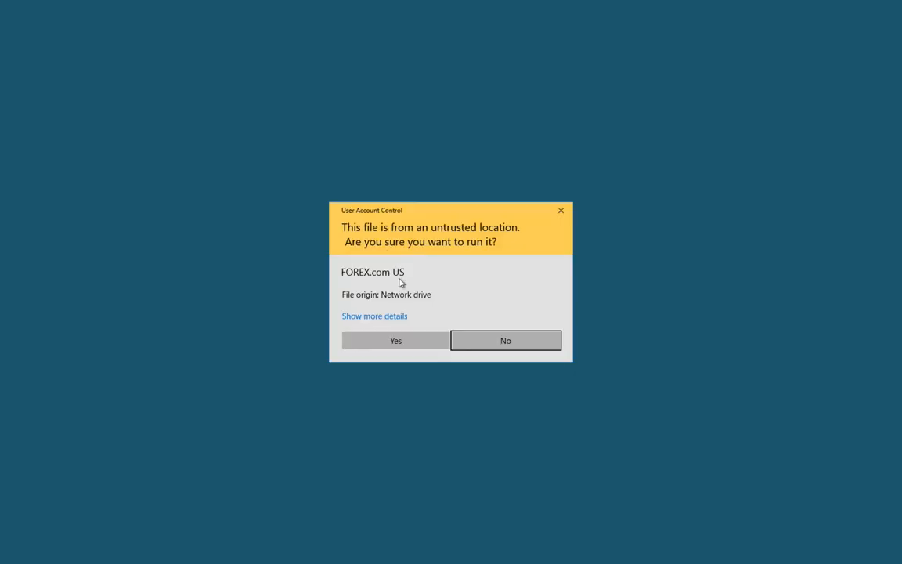
click(405, 342)
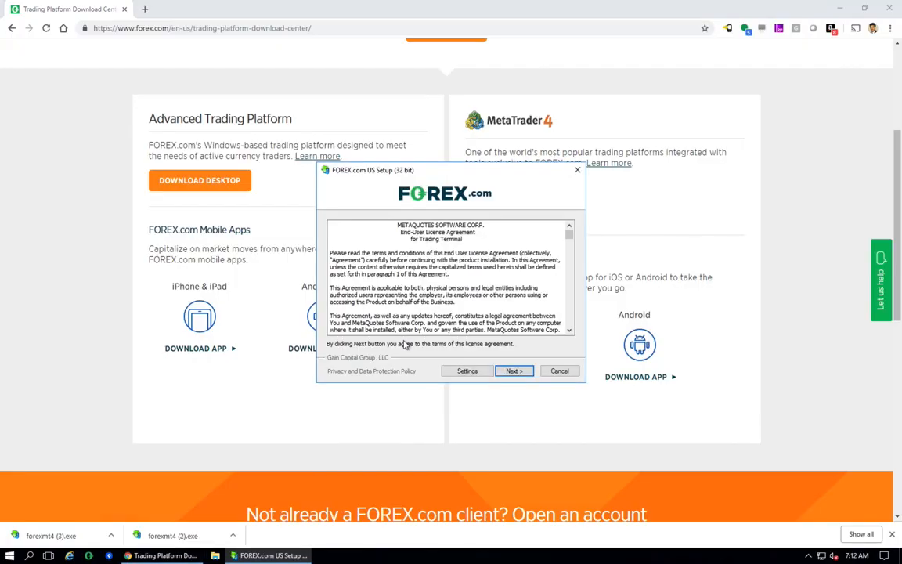
- In the setup settings, create and choose a new installation folder FX-05 under MT4\FOREX.com US
click(460, 371)
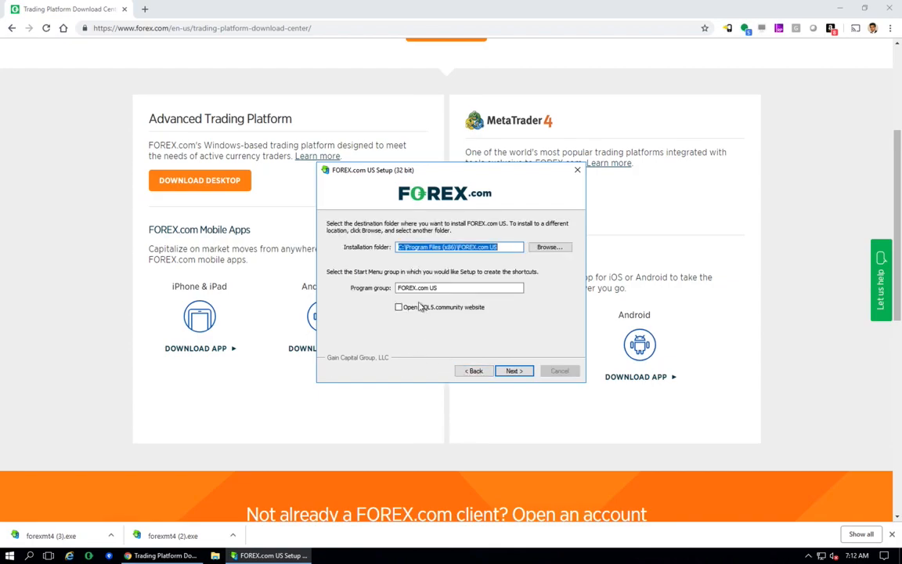
click(544, 248)
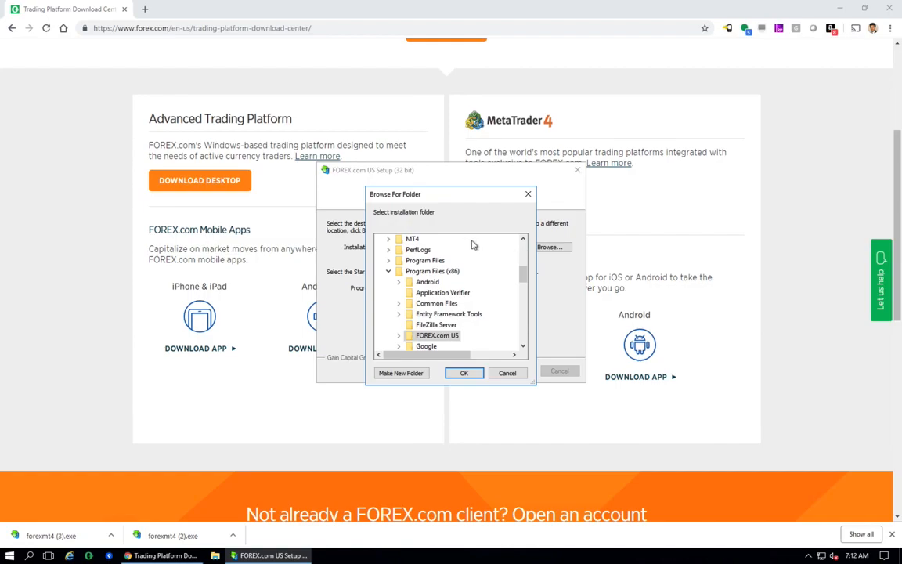
double_click(409, 238)
double_click(429, 251)
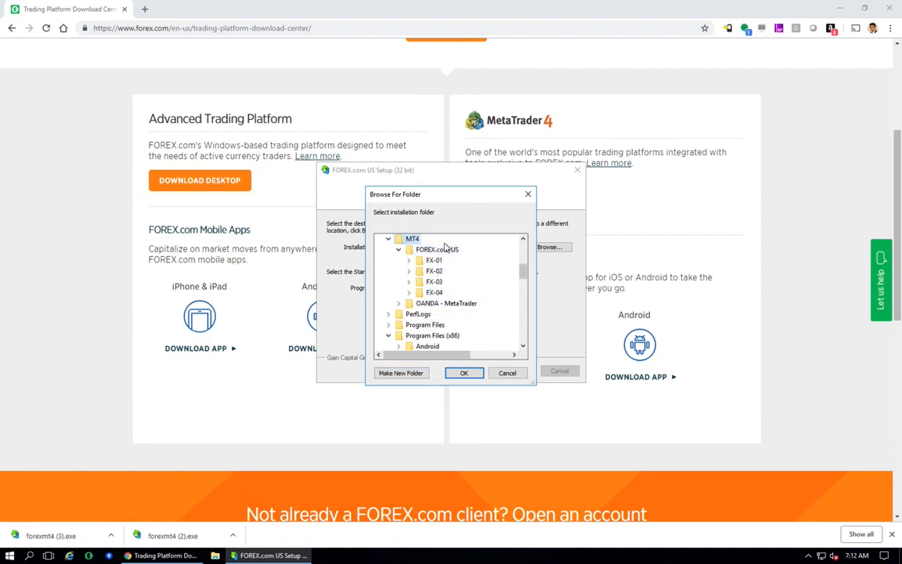
click(402, 373)
text(F)
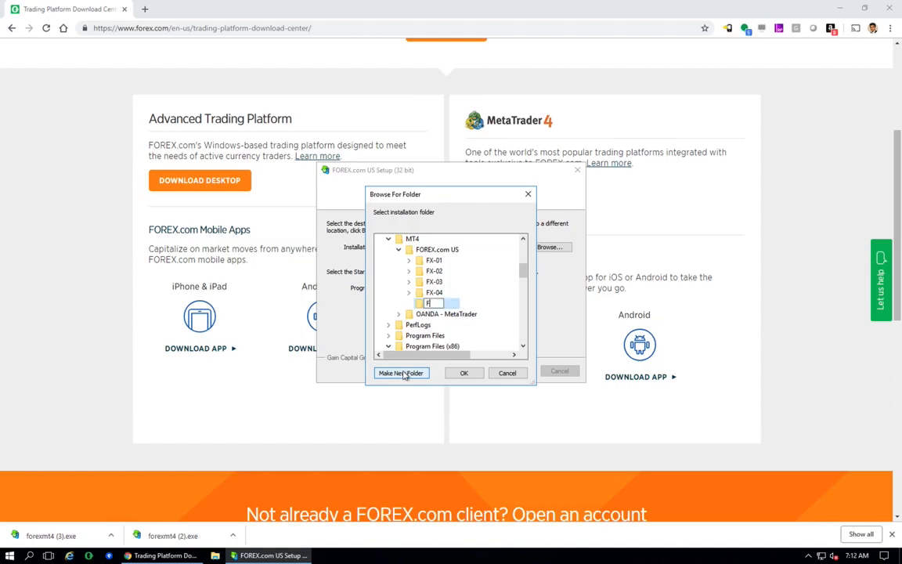
text(X-05)
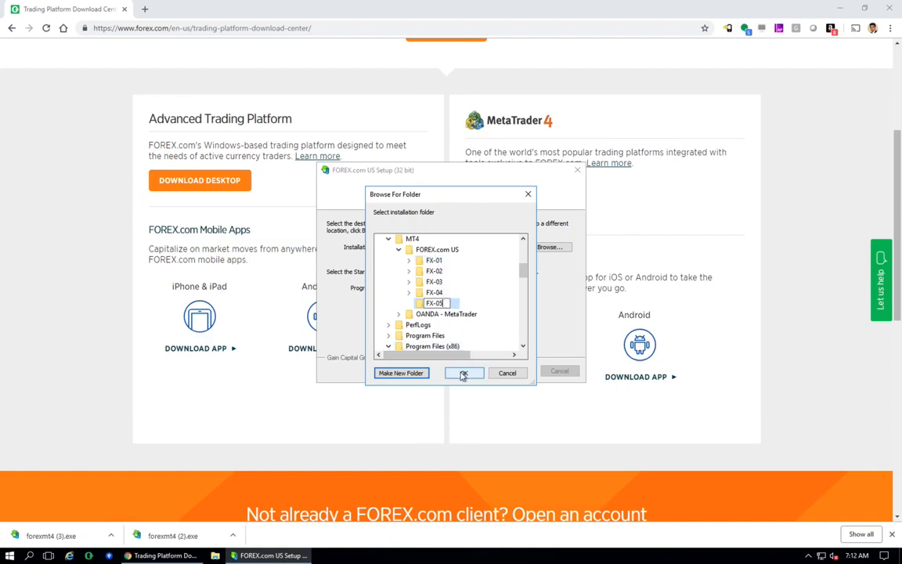
key(Return)
click(463, 375)
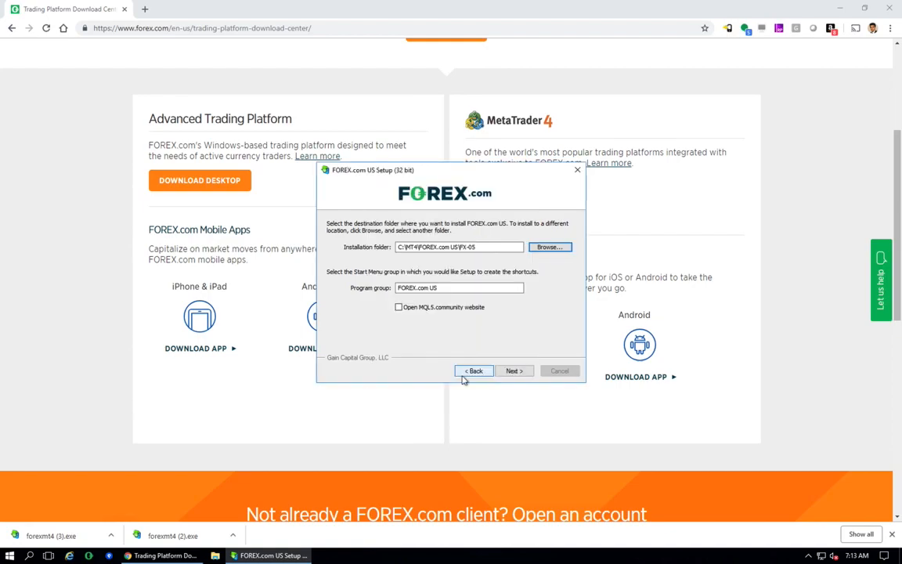
- Continue the installation and finish the setup
click(514, 370)
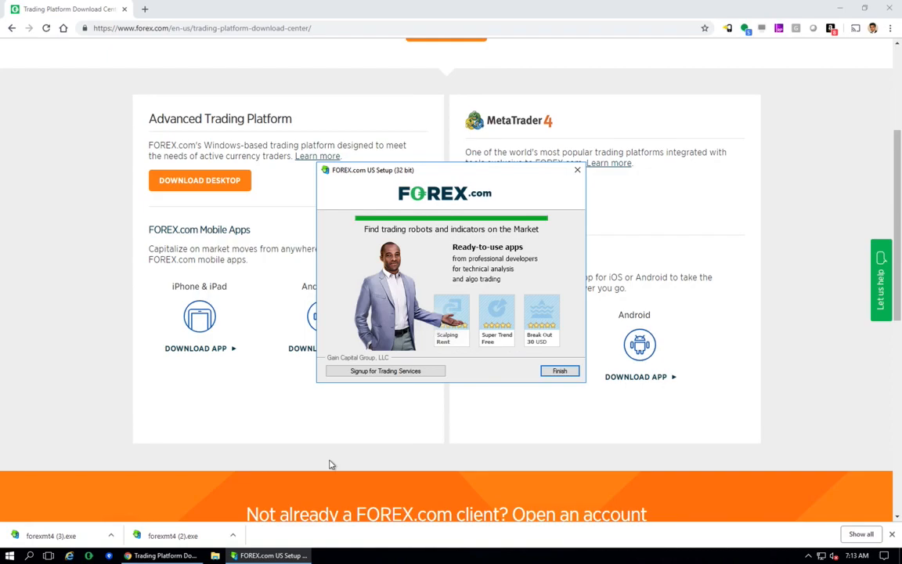
click(560, 372)
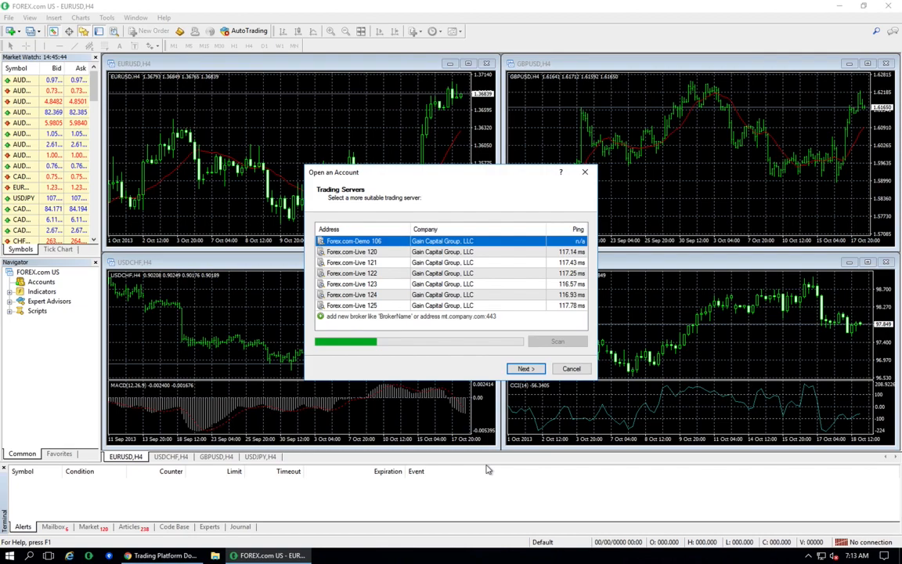
- Cancel the account opening and login dialogs in the trading terminal
click(571, 369)
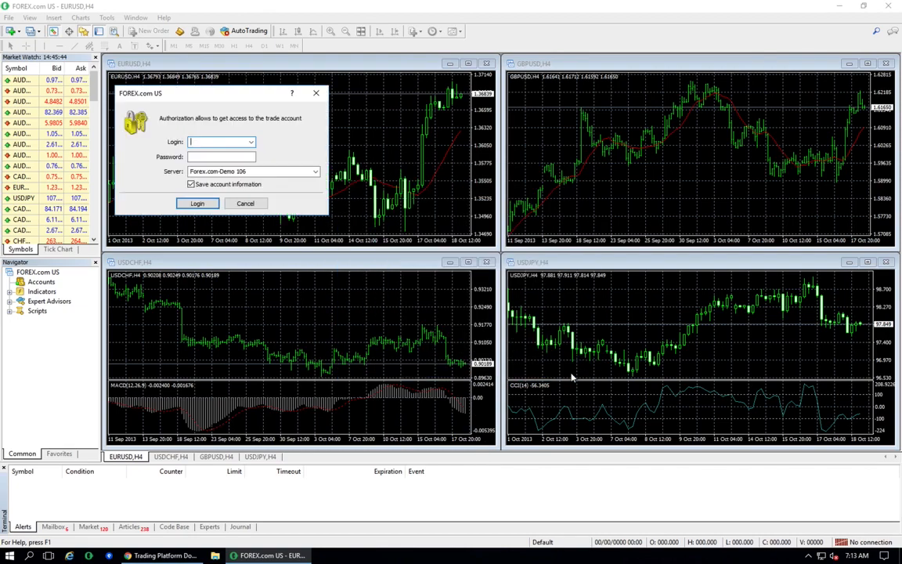
click(249, 205)
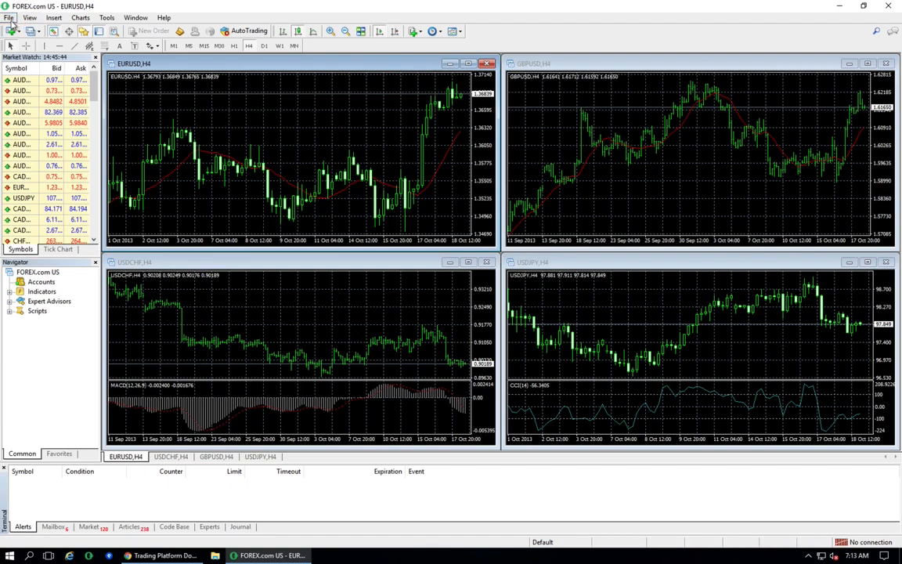
- Open the terminal's data folder, browse into the MQL4 folder, and close the window
click(10, 18)
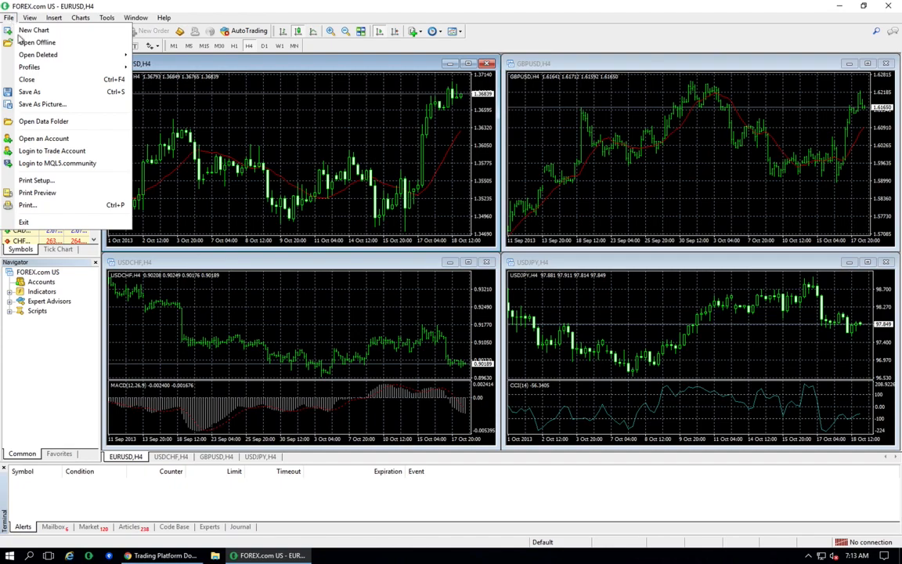
click(66, 125)
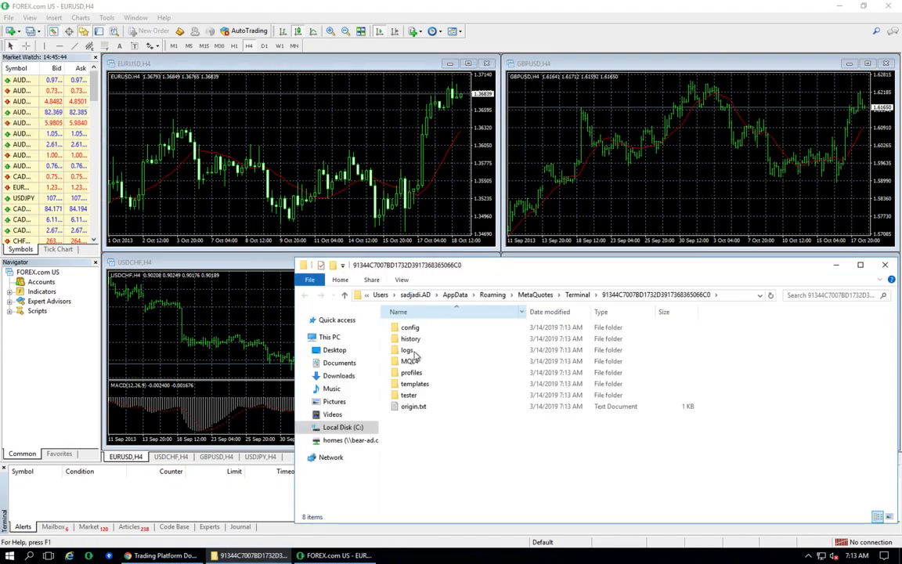
double_click(408, 363)
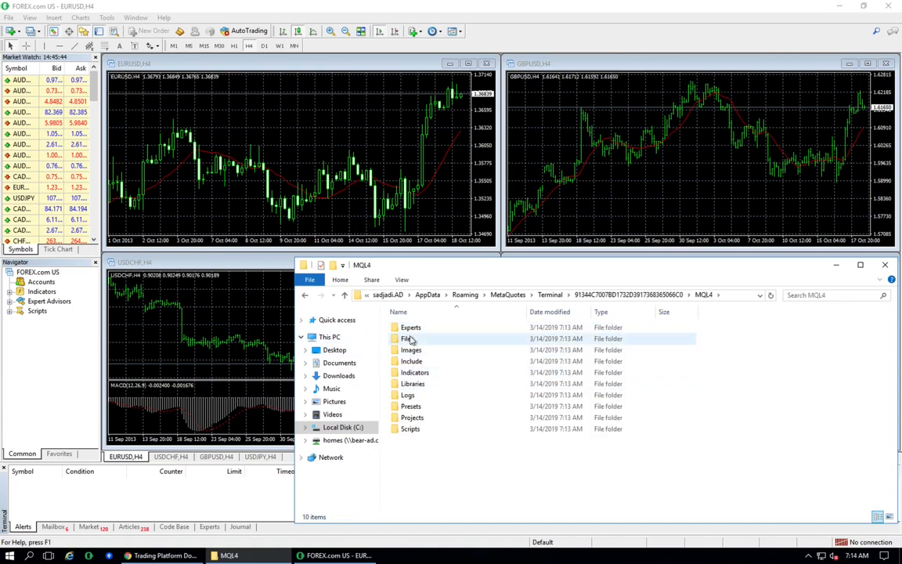
click(885, 265)
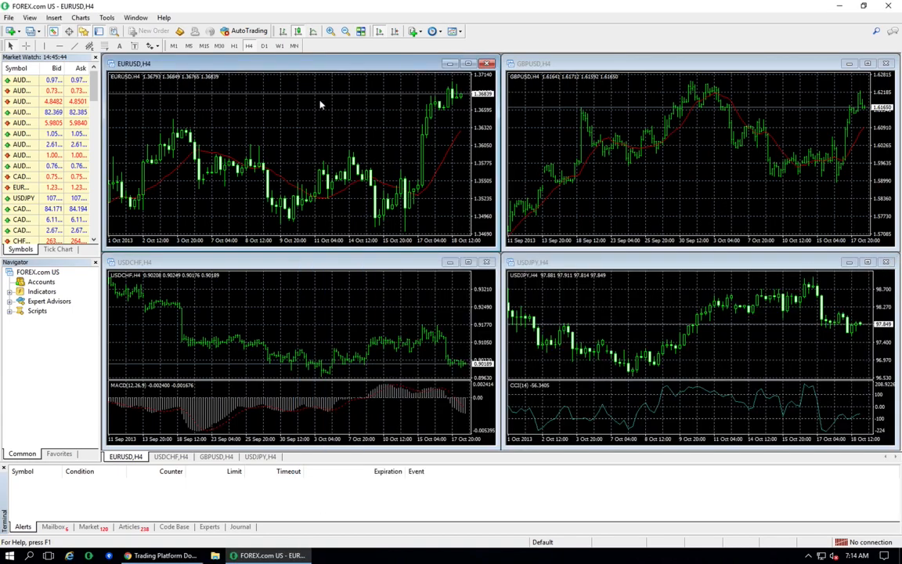
- Open the terminal's data folder once more and close the window
click(9, 17)
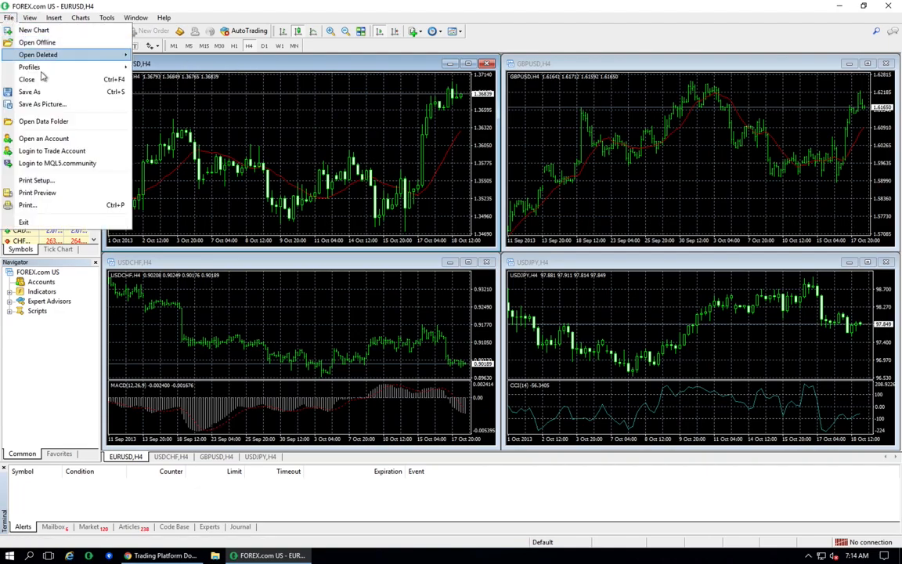
click(59, 123)
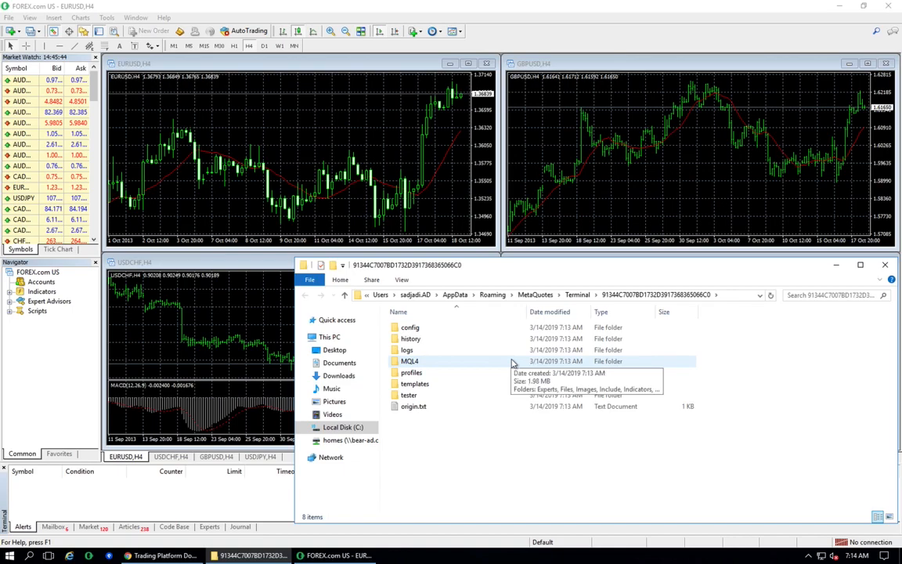
click(886, 265)
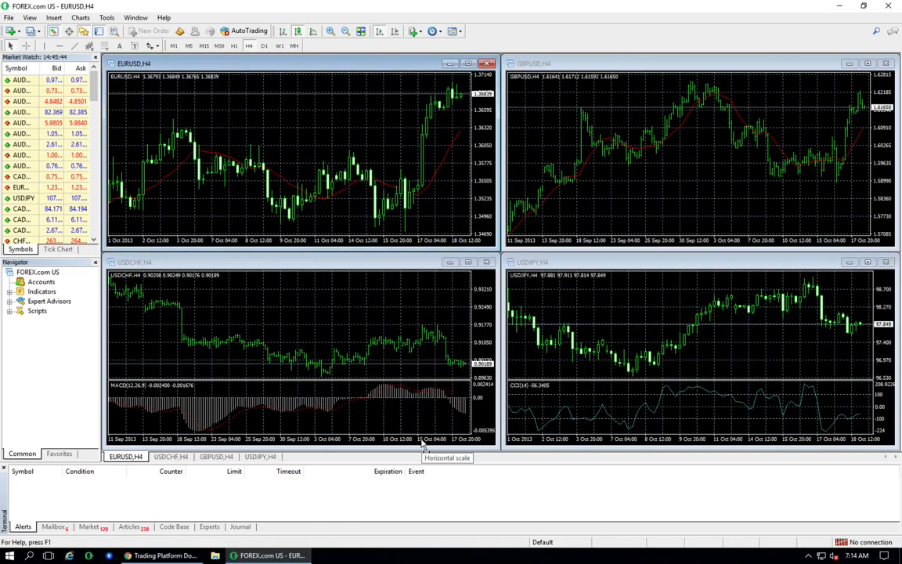
- Open the Code Base and search it for Linear Regression
click(174, 527)
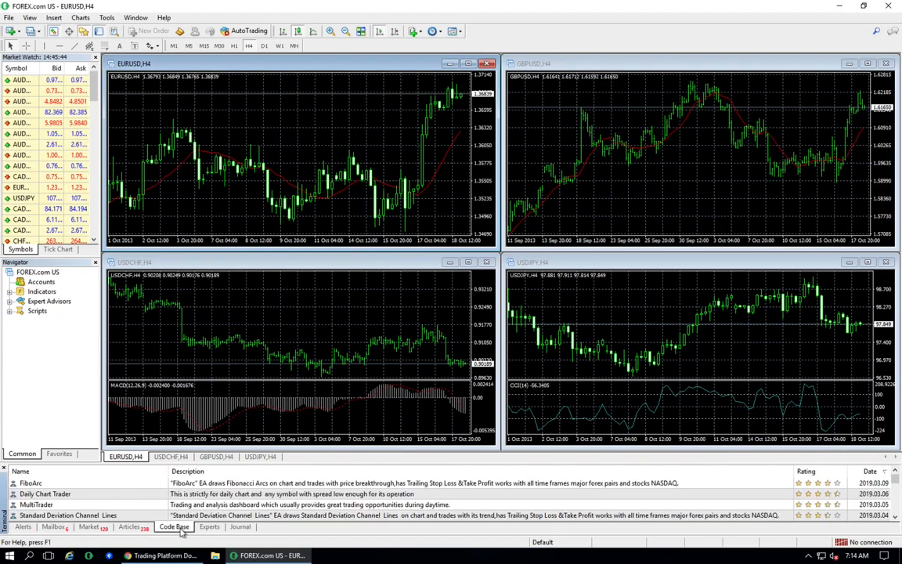
click(878, 31)
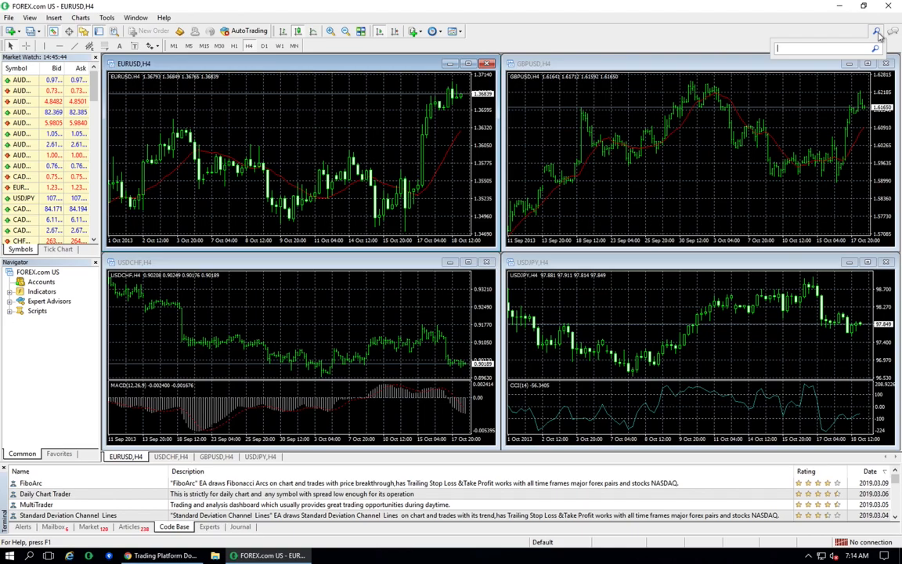
text(Linear Regression Channel)
key(Return)
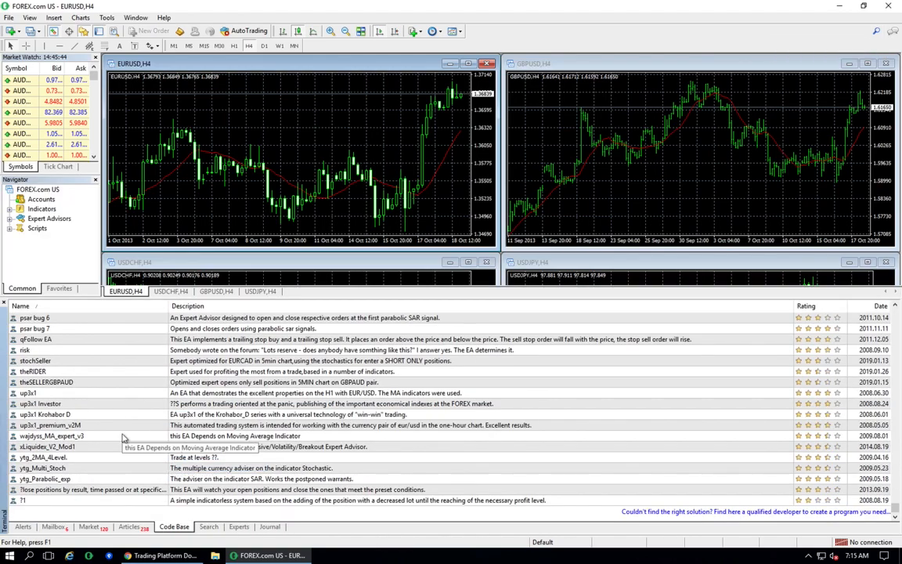
- Browse through the Code Base results list
click(87, 352)
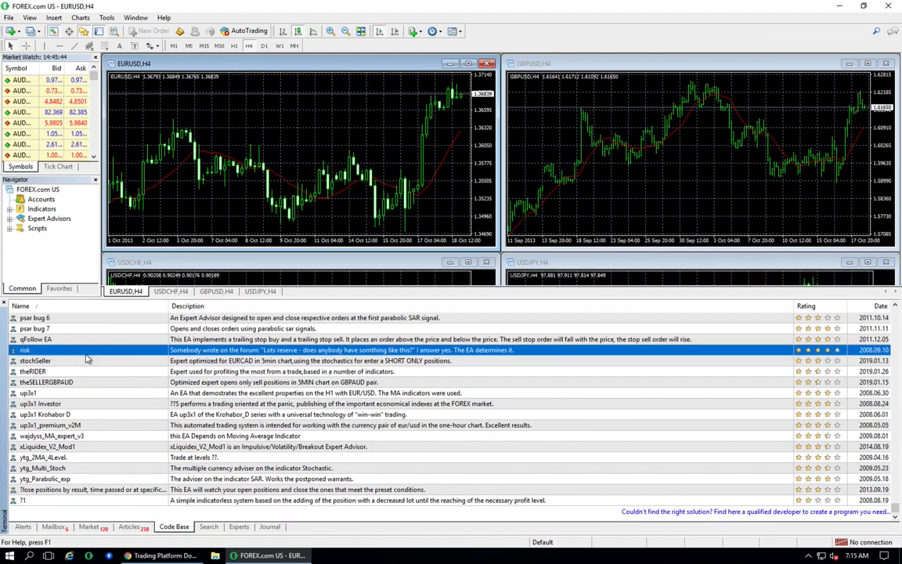
scroll(88, 359, up, 2)
click(897, 340)
click(898, 339)
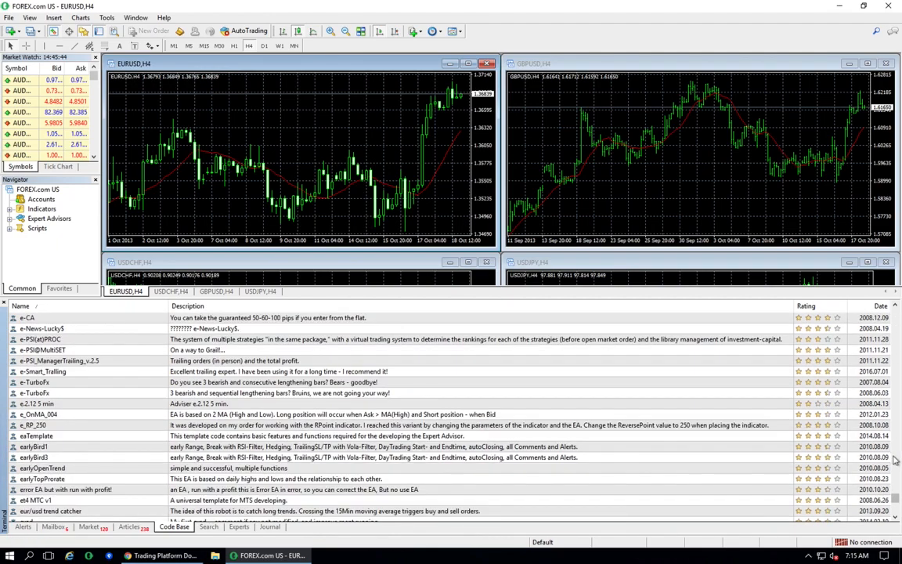
click(896, 518)
drag(896, 518, 898, 521)
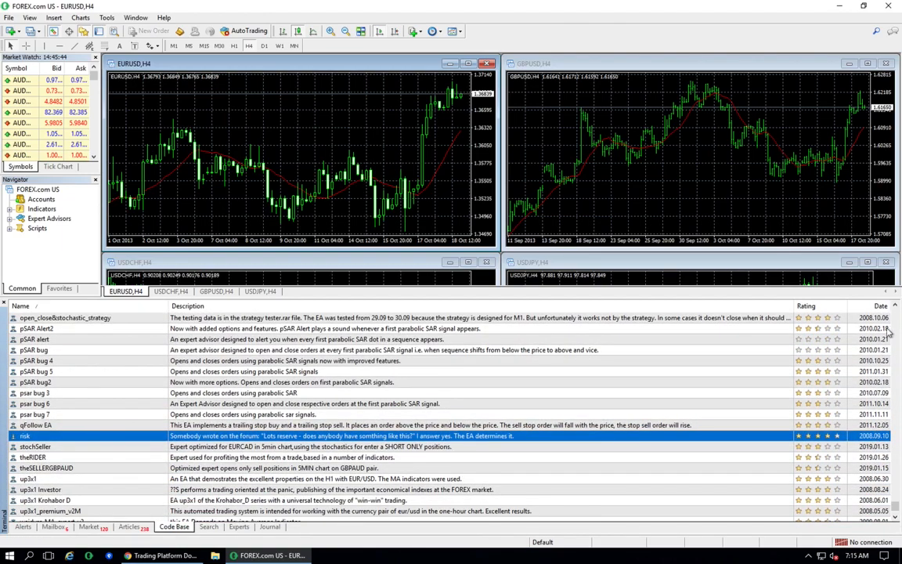
- Search the terminal for Linear Regression Channel
click(897, 306)
click(896, 307)
click(896, 306)
click(896, 306)
click(896, 306)
click(896, 306)
click(896, 306)
click(896, 307)
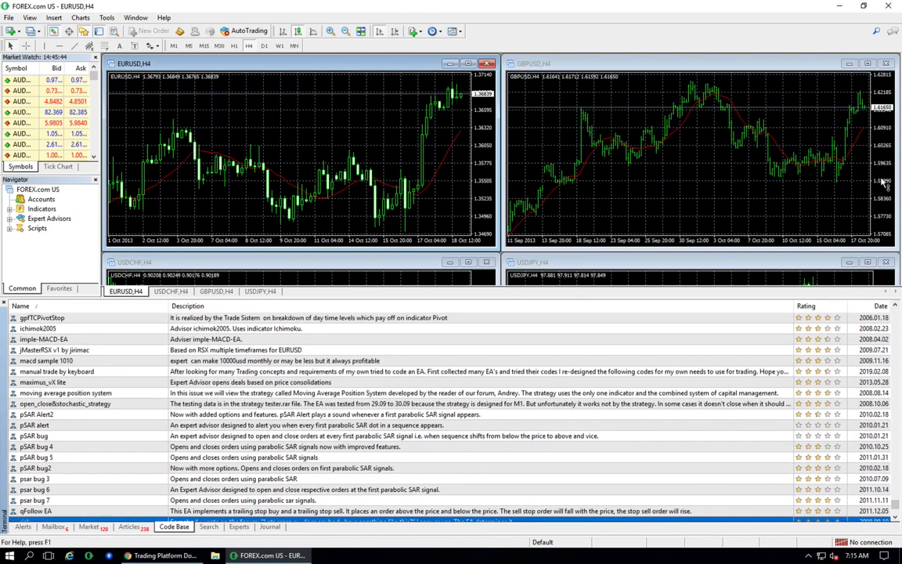
click(878, 31)
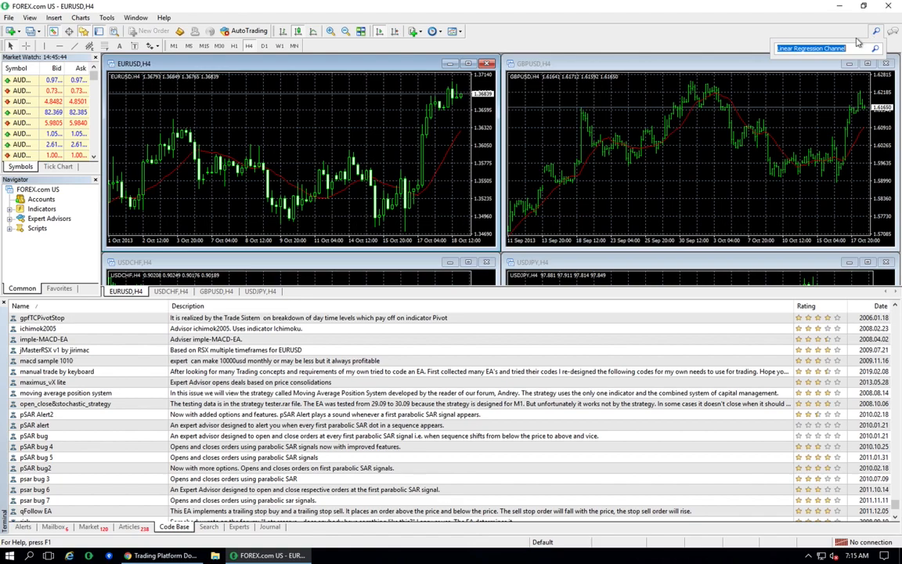
key(Return)
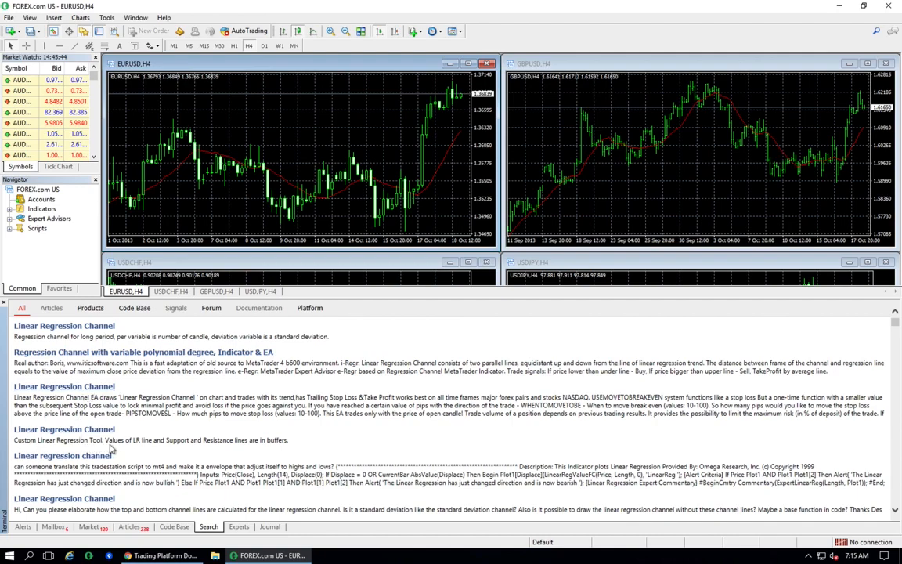
- Open the Linear regression channel result and view its Code Base web page, then close the page
click(101, 430)
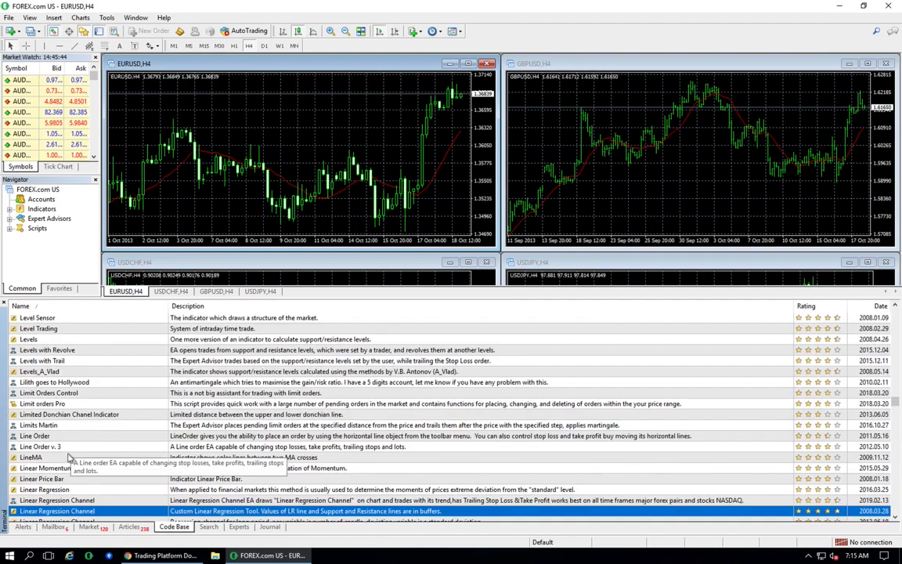
click(62, 500)
double_click(62, 501)
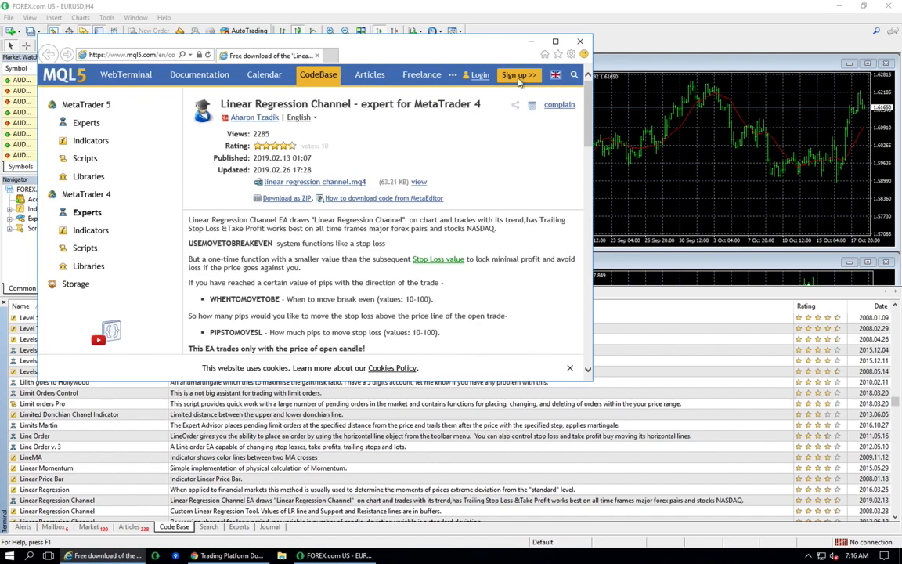
click(579, 41)
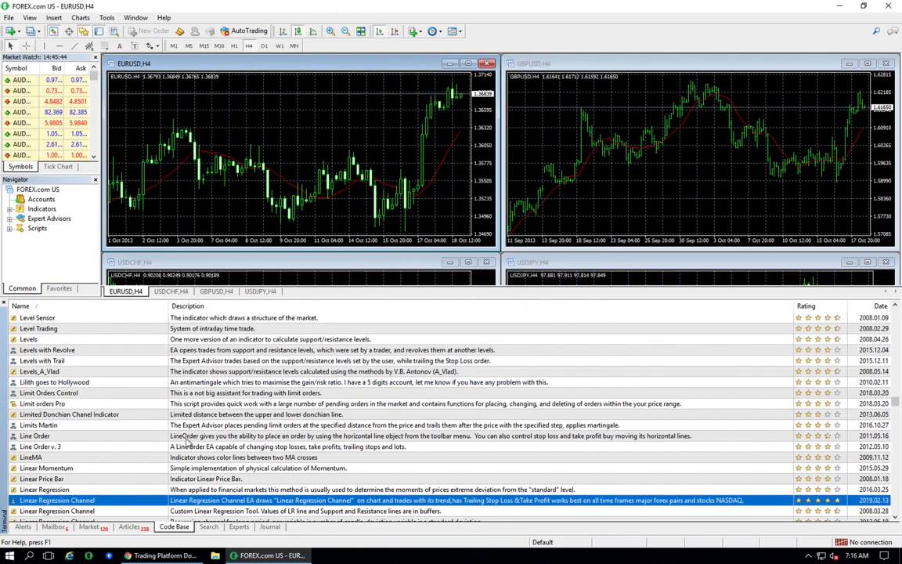
- Download the Linear Regression Channel expert advisor from the Code Base and accept its settings to attach it to the EURUSD chart
right_click(78, 501)
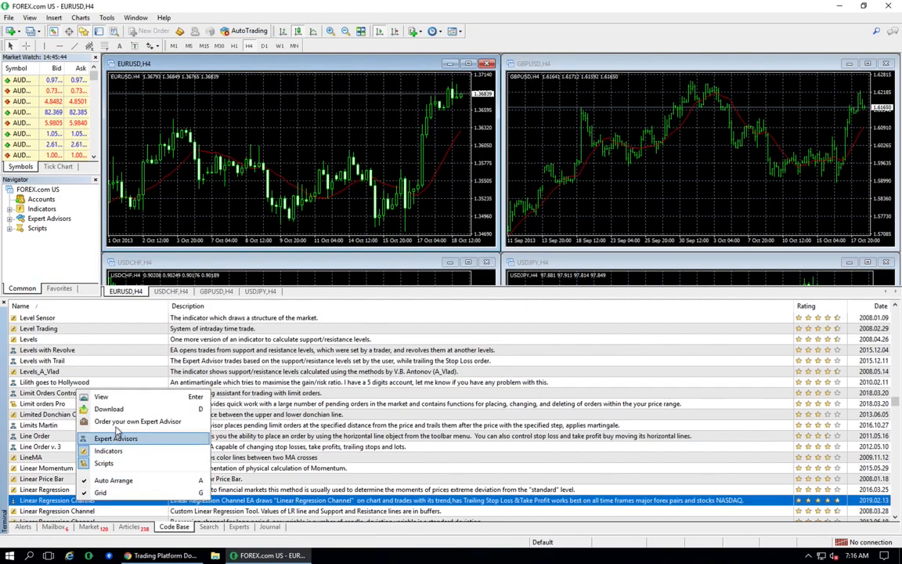
click(114, 409)
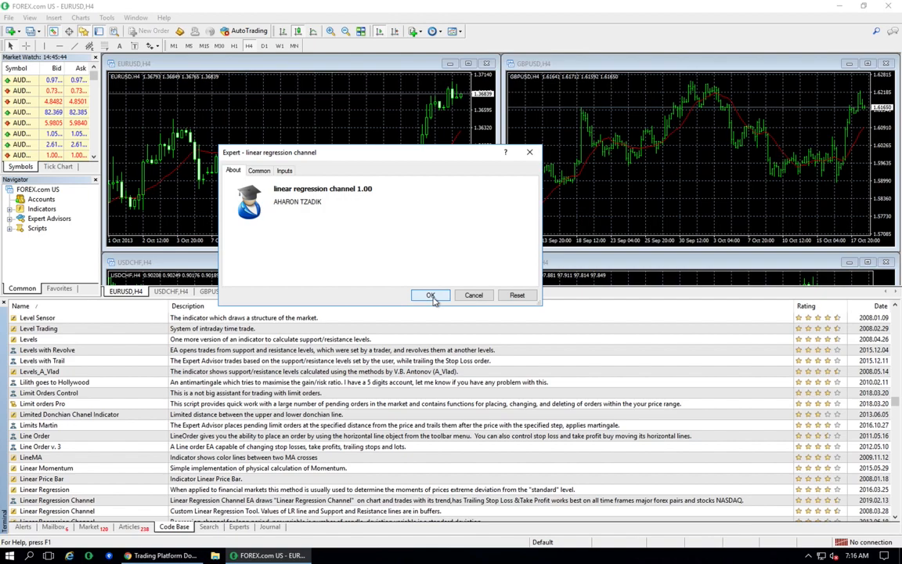
click(431, 297)
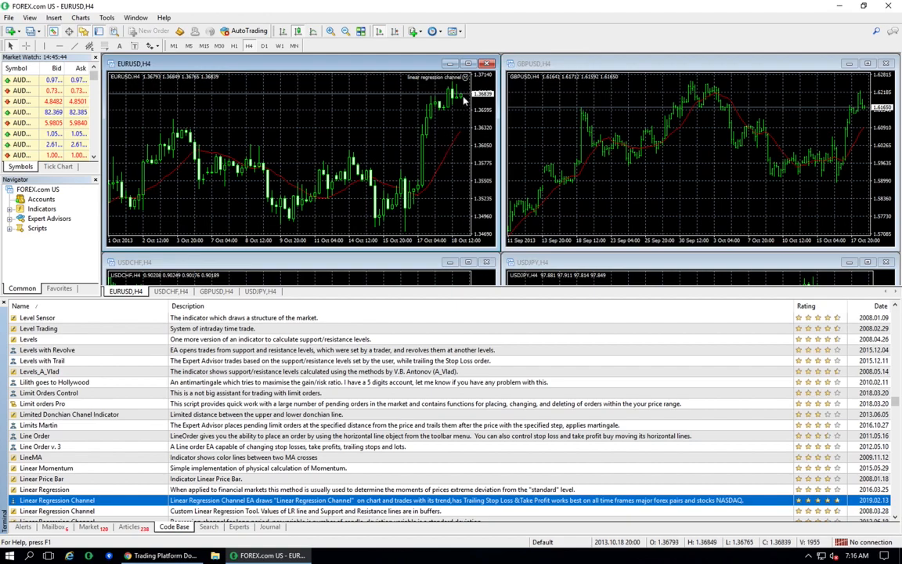
- Expand Expert Advisors in the Navigator and try to run linear regression channel from Downloads on the chart, declining the restart
click(10, 218)
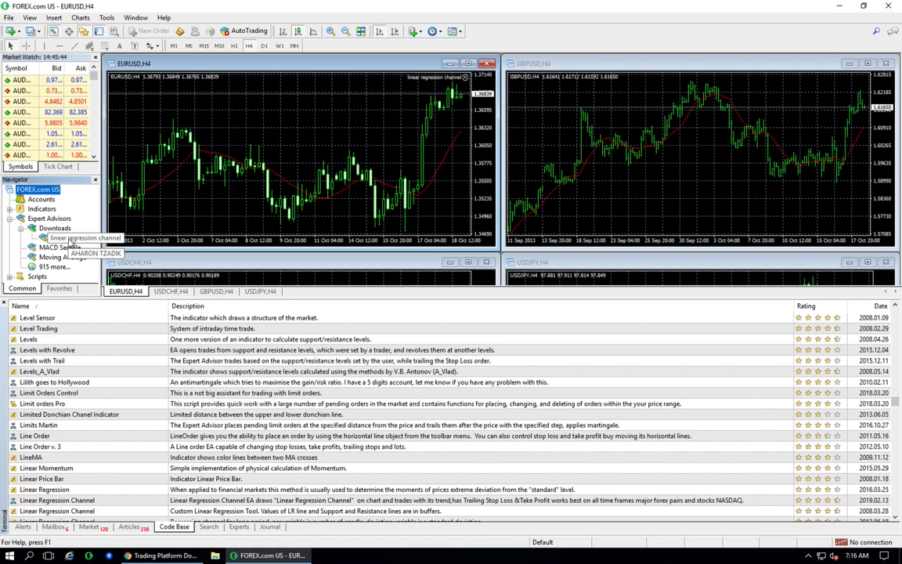
click(70, 240)
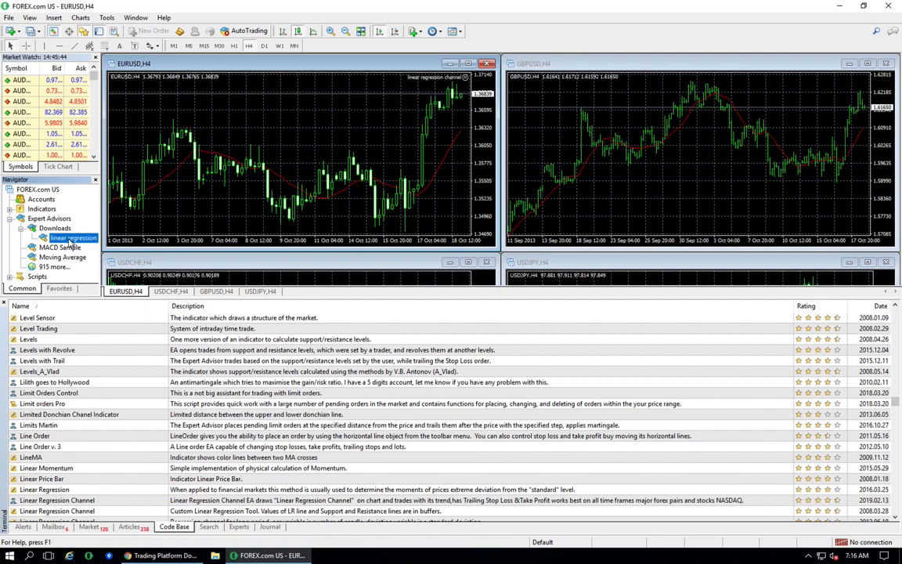
double_click(69, 238)
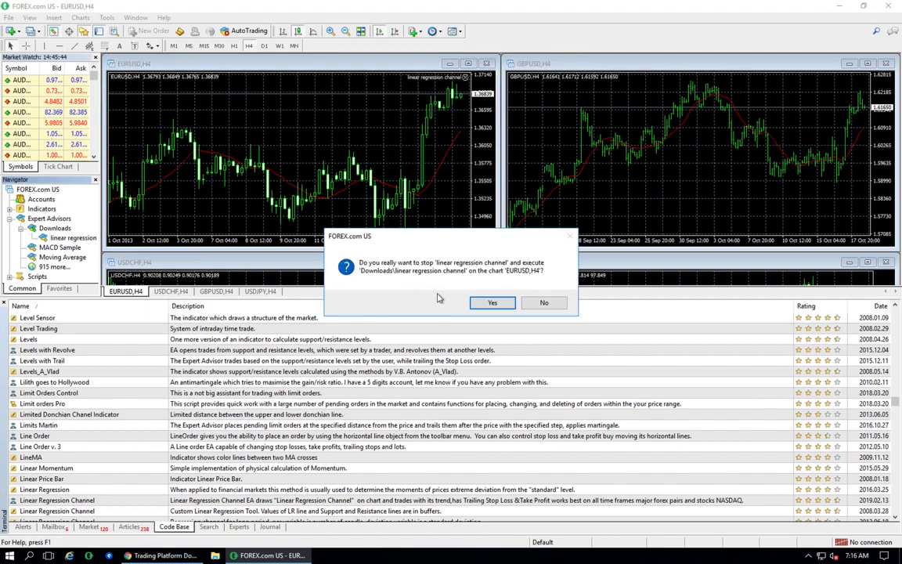
click(545, 303)
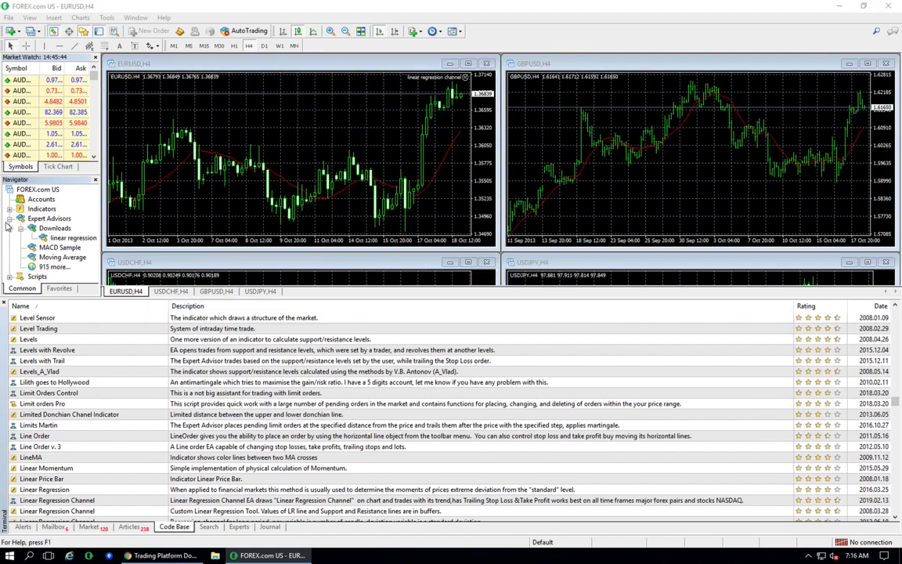
- Open MetaEditor
right_click(61, 237)
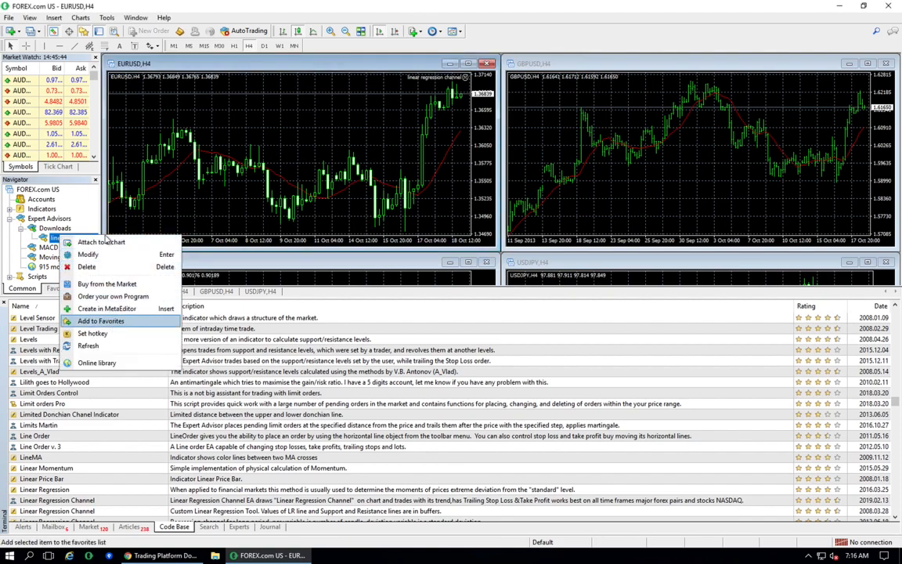
click(180, 30)
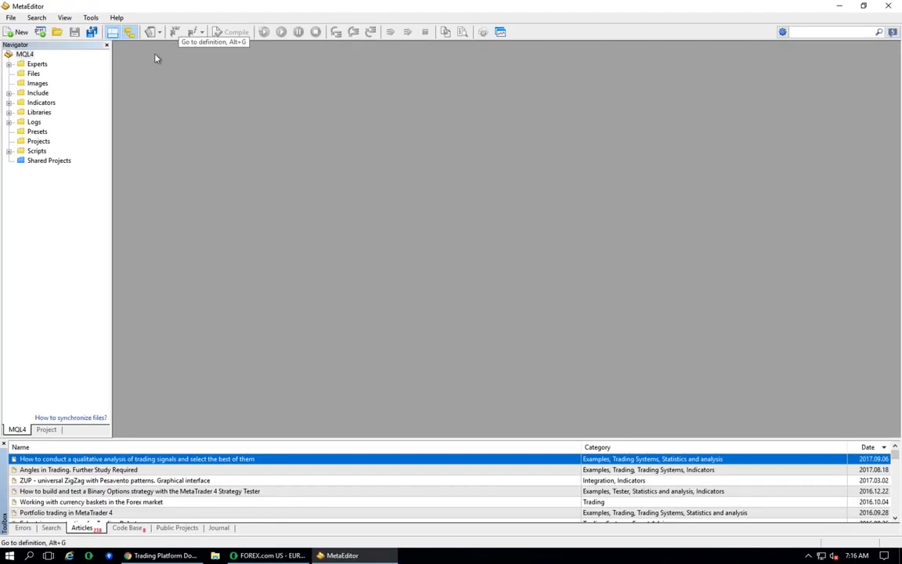
- Open linear regression channel.mq4 from the Experts Downloads folder in MetaEditor
click(8, 63)
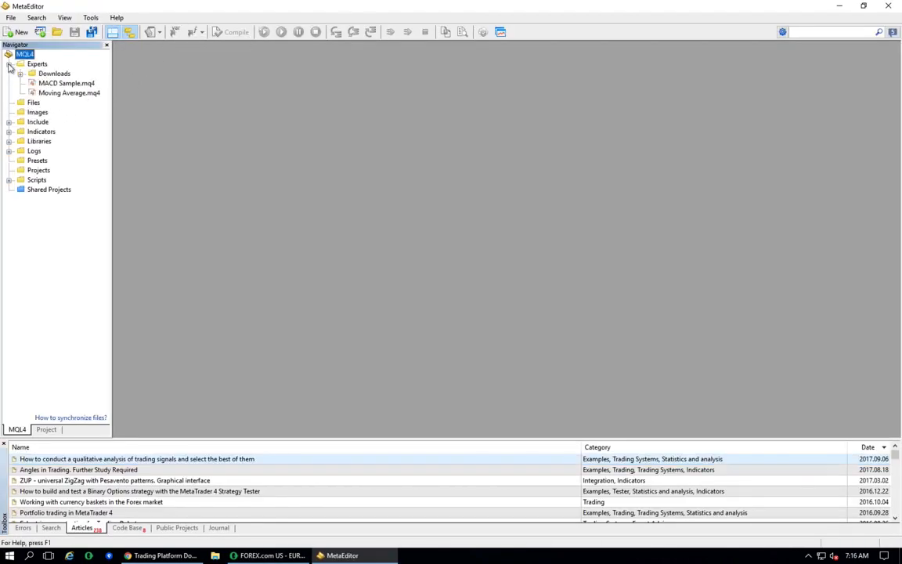
click(20, 73)
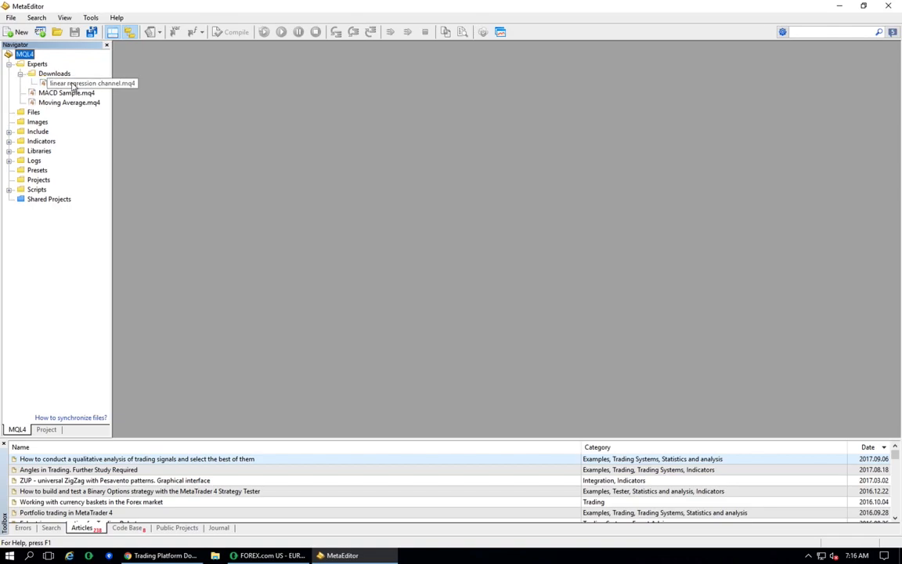
double_click(72, 83)
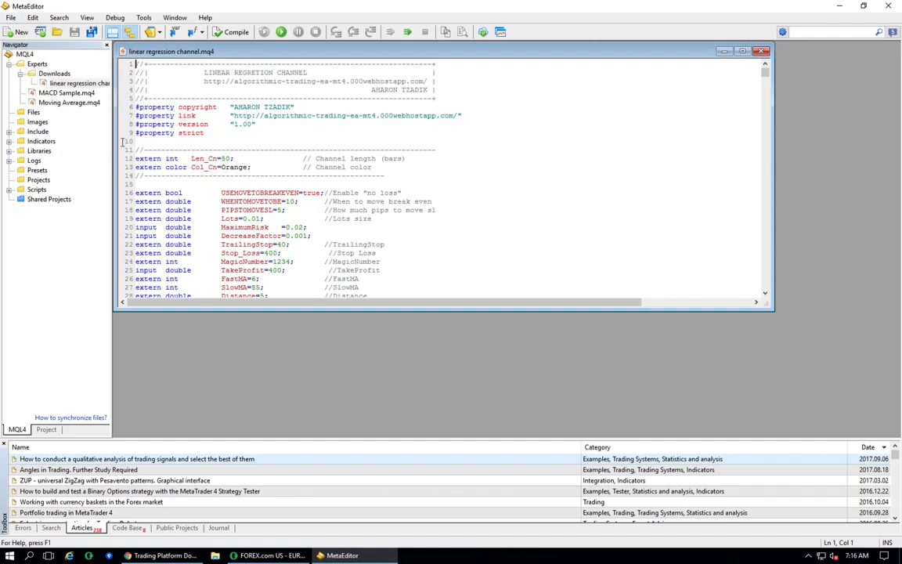
- Create a new folder named My Expert Advisors inside the Experts folder
click(39, 65)
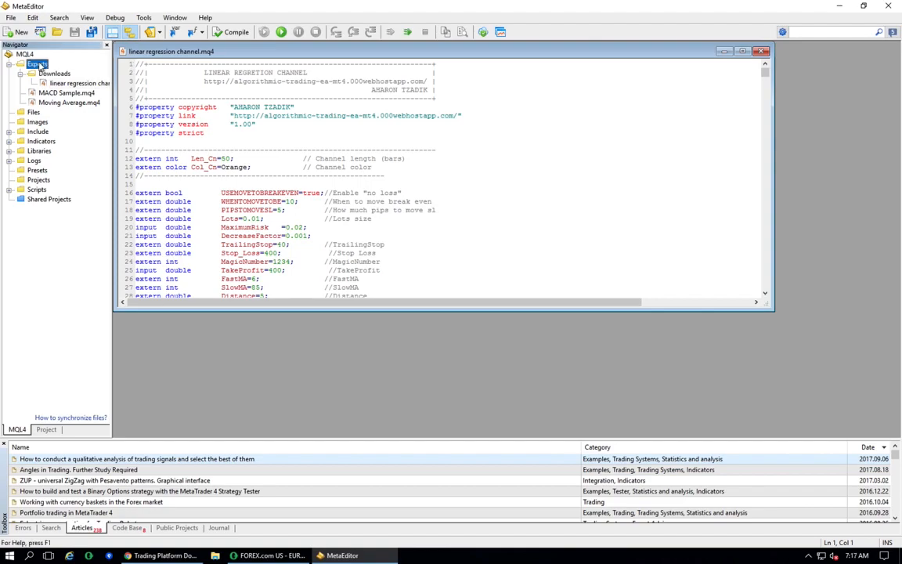
right_click(40, 65)
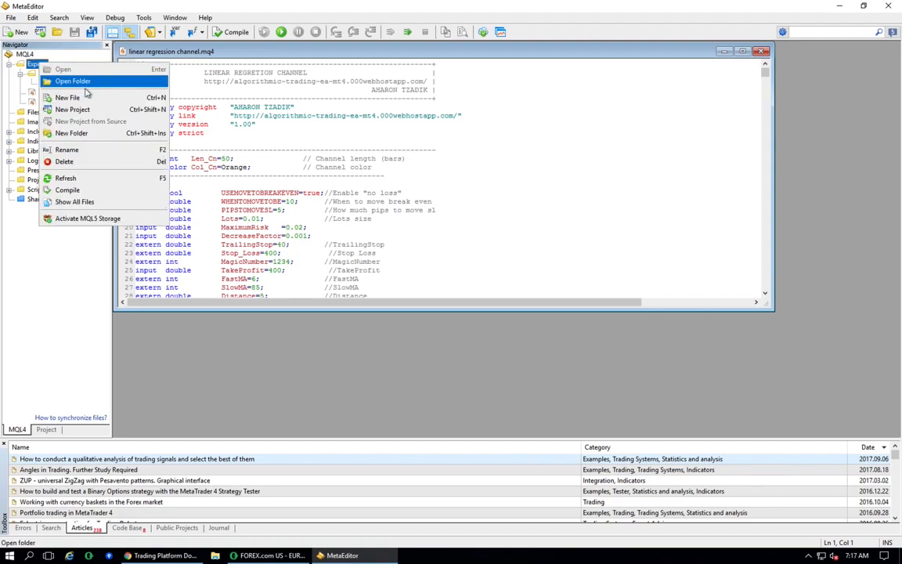
click(93, 141)
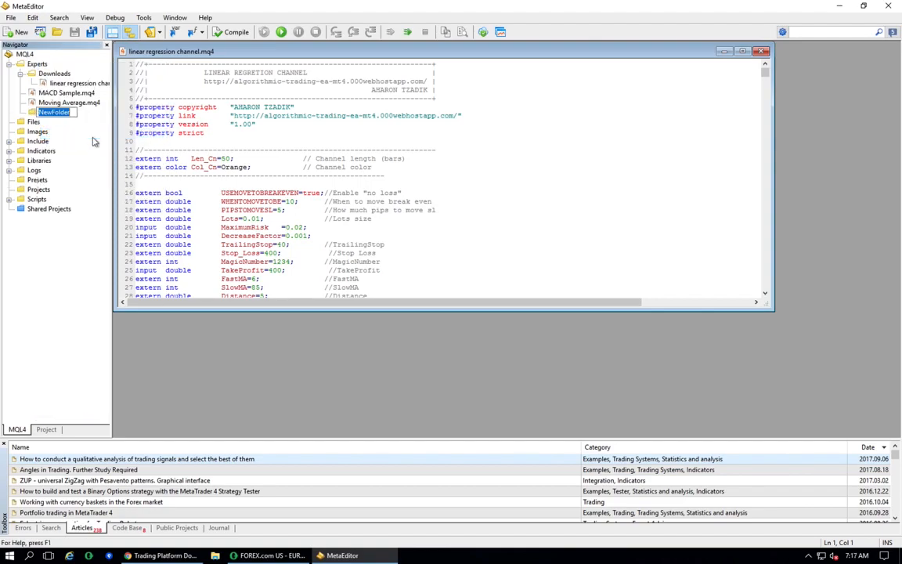
text(My Expert Advisors)
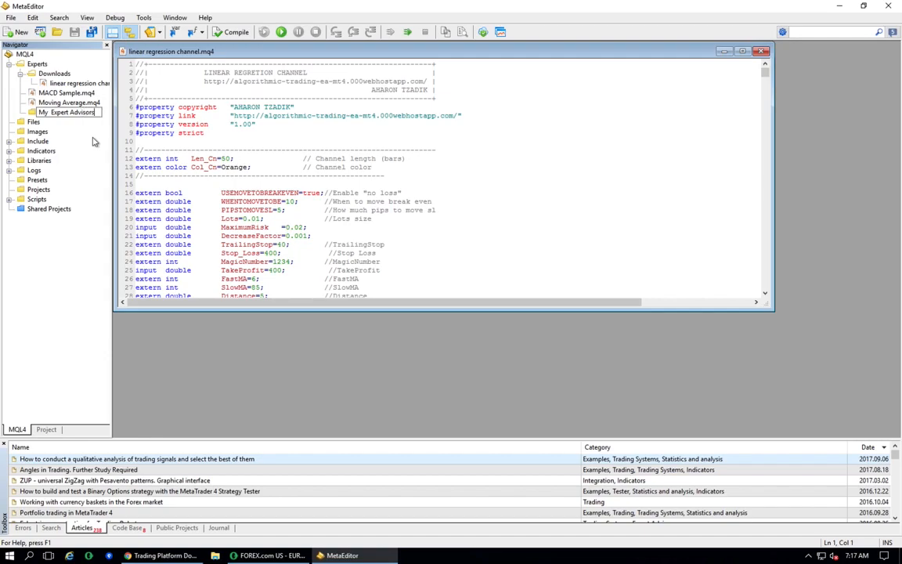
key(Return)
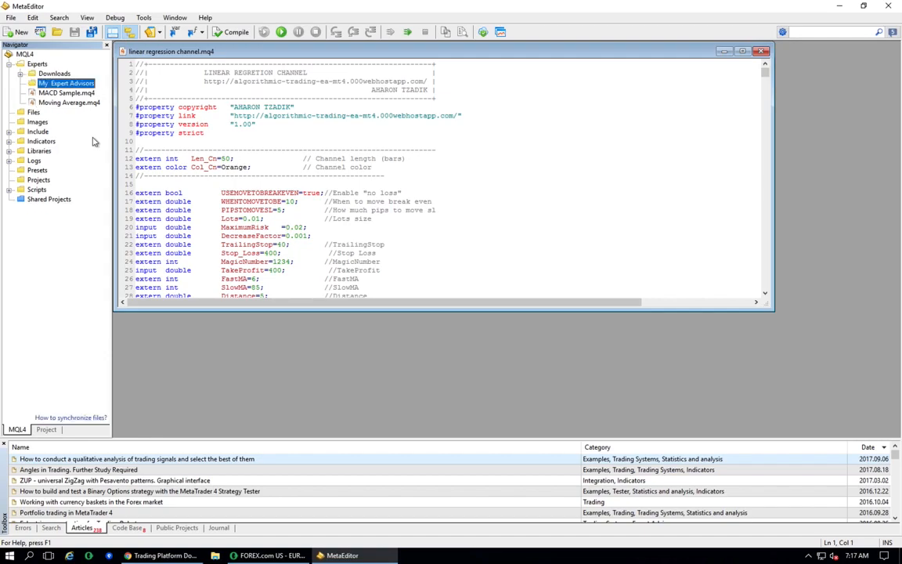
- Save the file as linear regression channel.mq4 into the Experts\My Expert Advisors folder
click(32, 18)
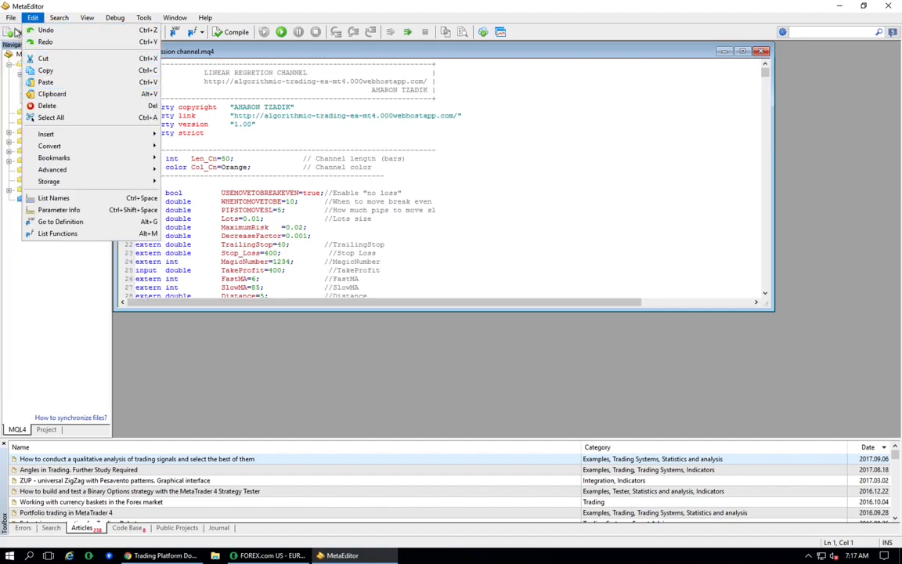
mouse_move(11, 18)
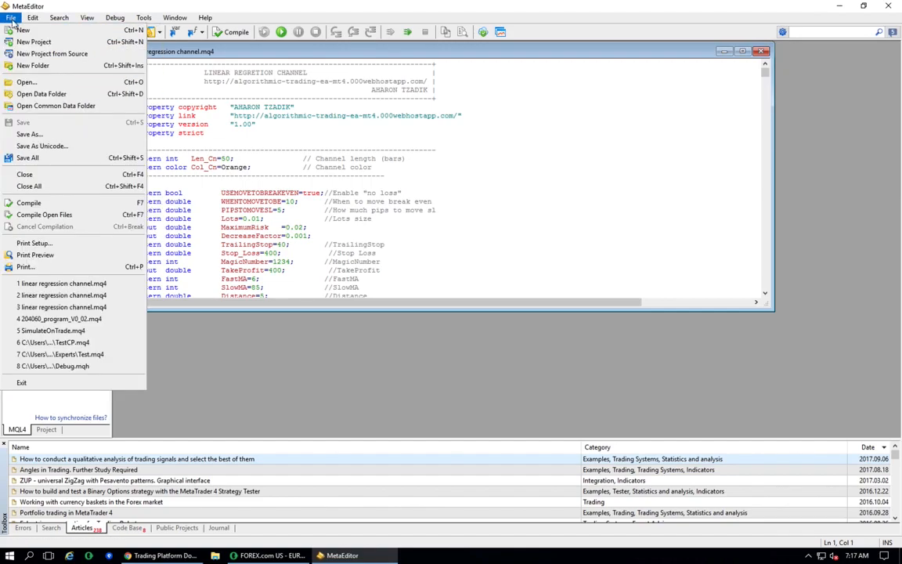
click(26, 134)
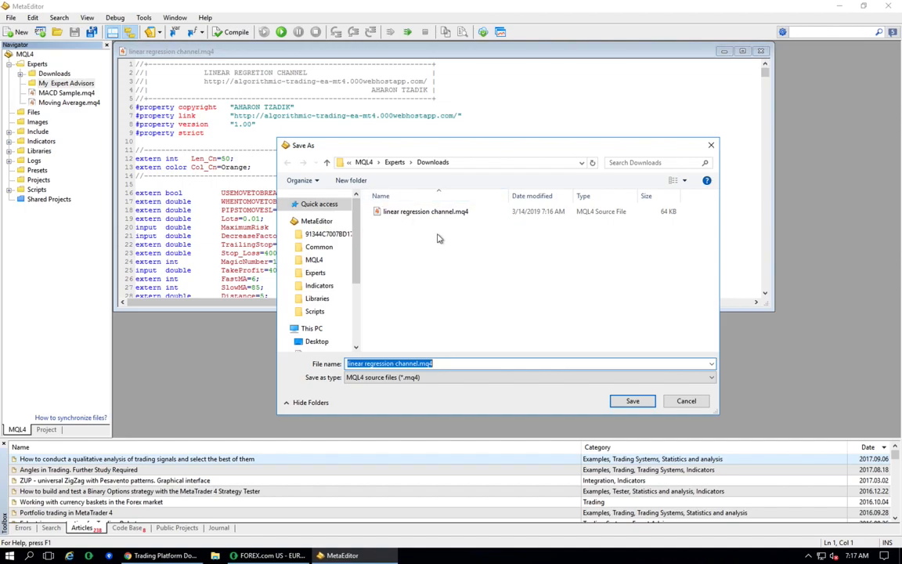
click(395, 162)
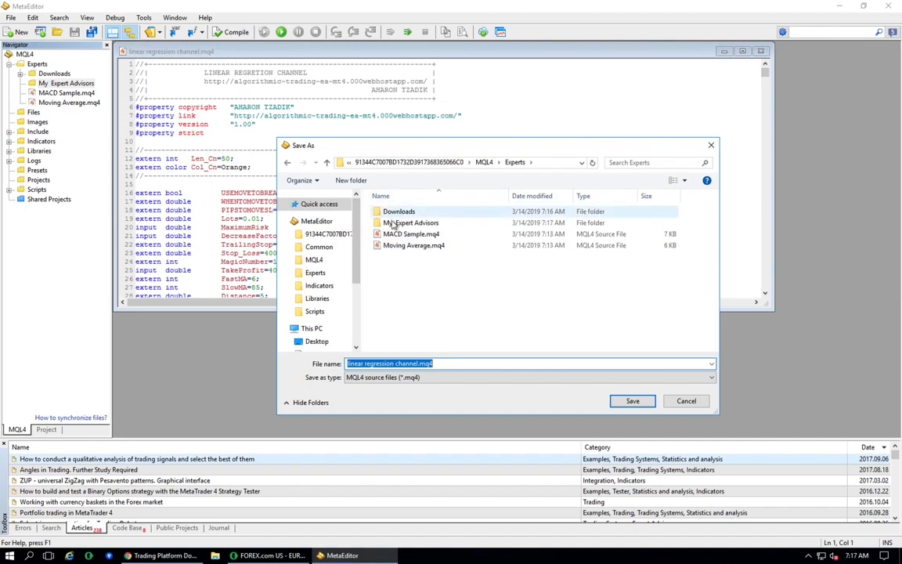
double_click(394, 223)
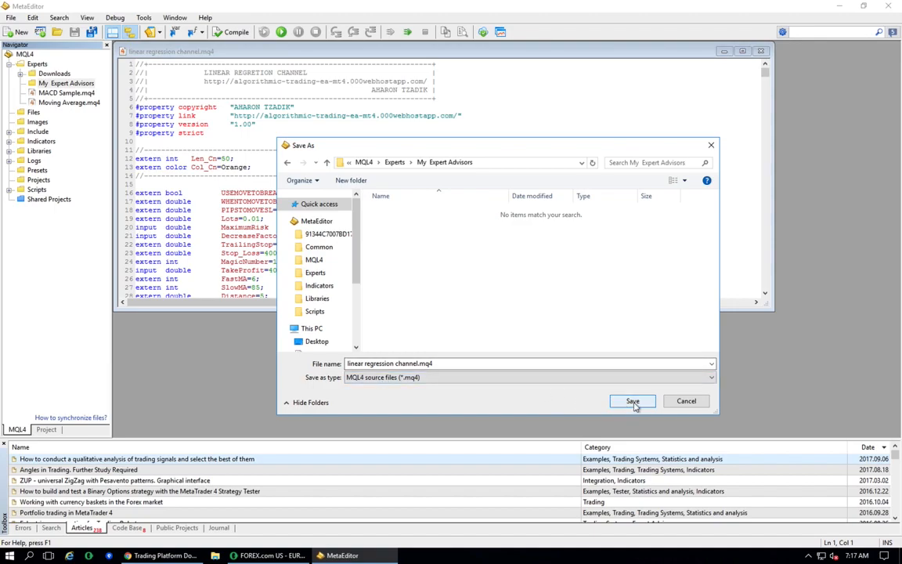
click(633, 401)
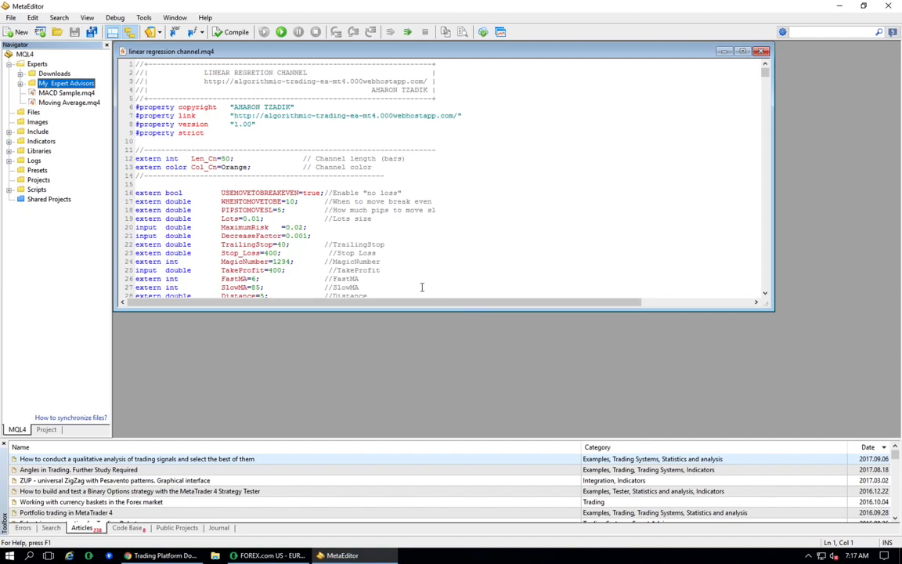
- Add a header comment line reading My Name below the author line and save the file
click(445, 92)
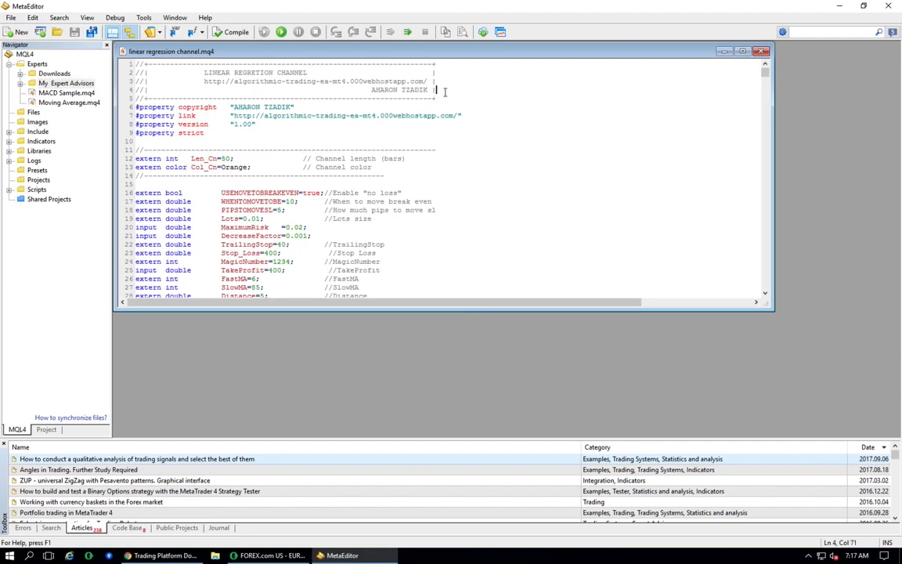
key(Return)
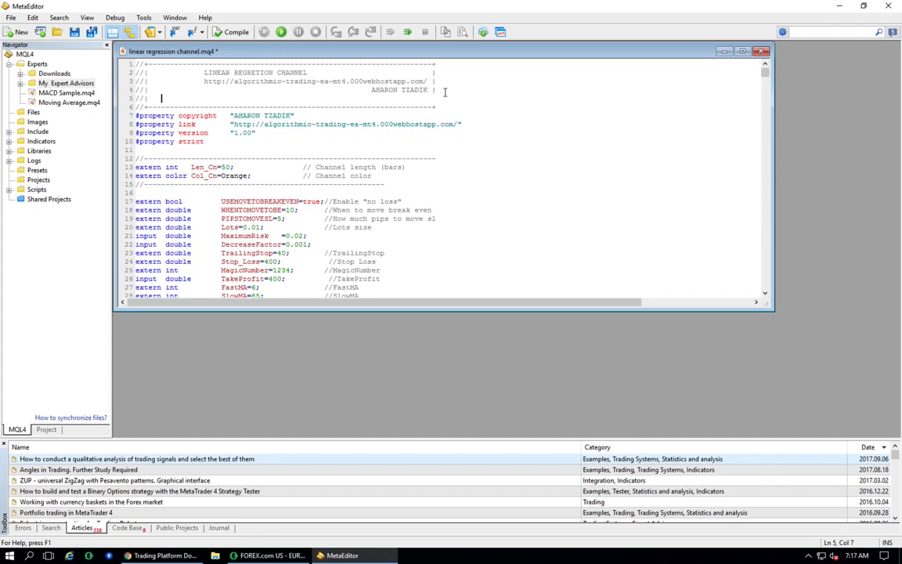
text(//|                     )
text(                               Mo)
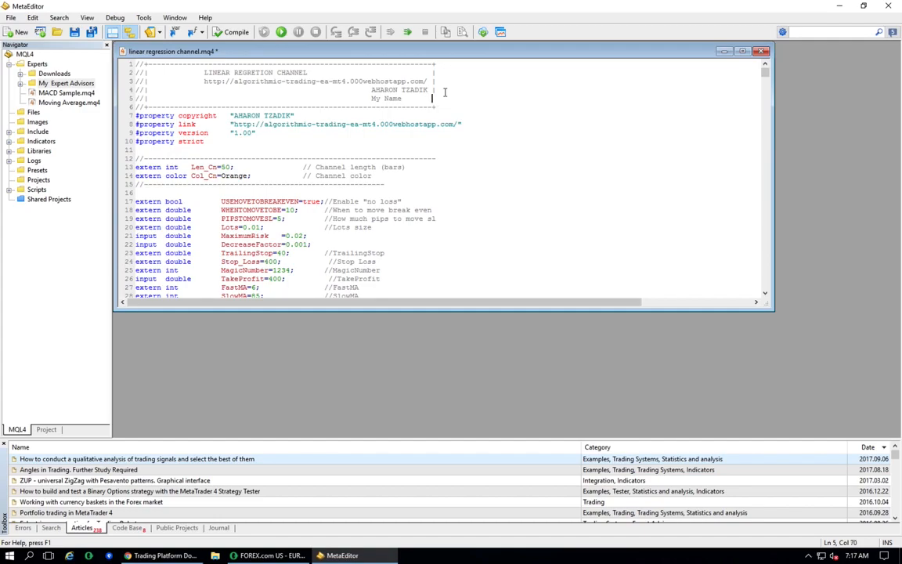
key(ctrl+s)
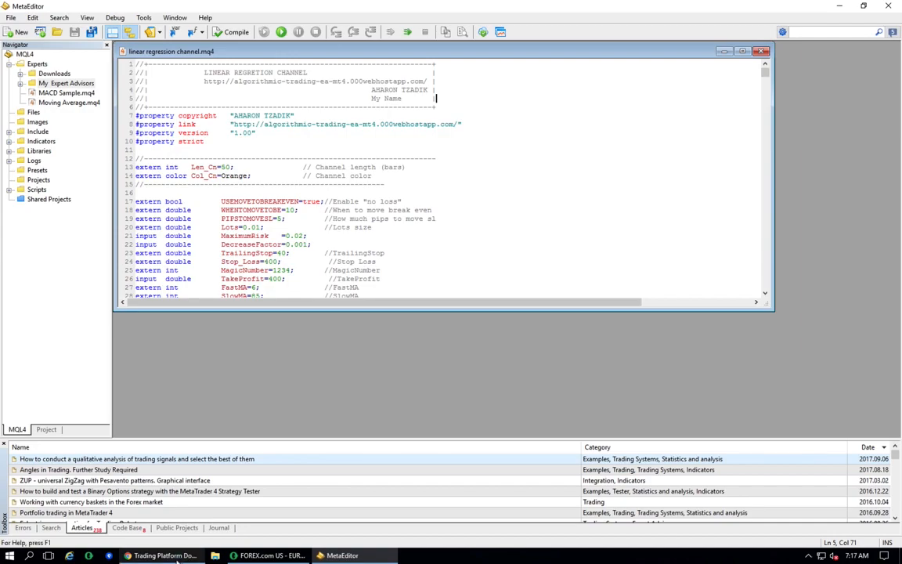
- Switch to the FOREX.com trading platform download center in the browser
mouse_move(177, 553)
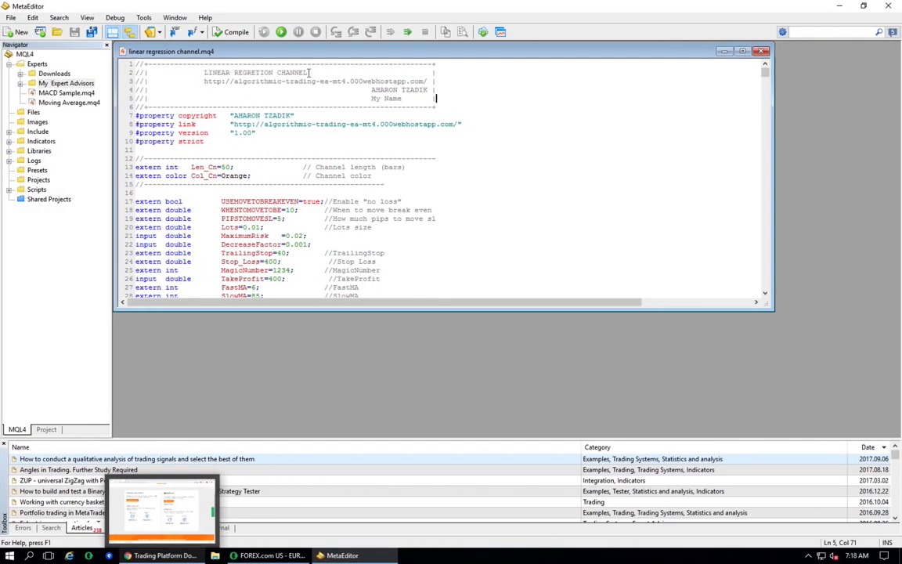
click(164, 555)
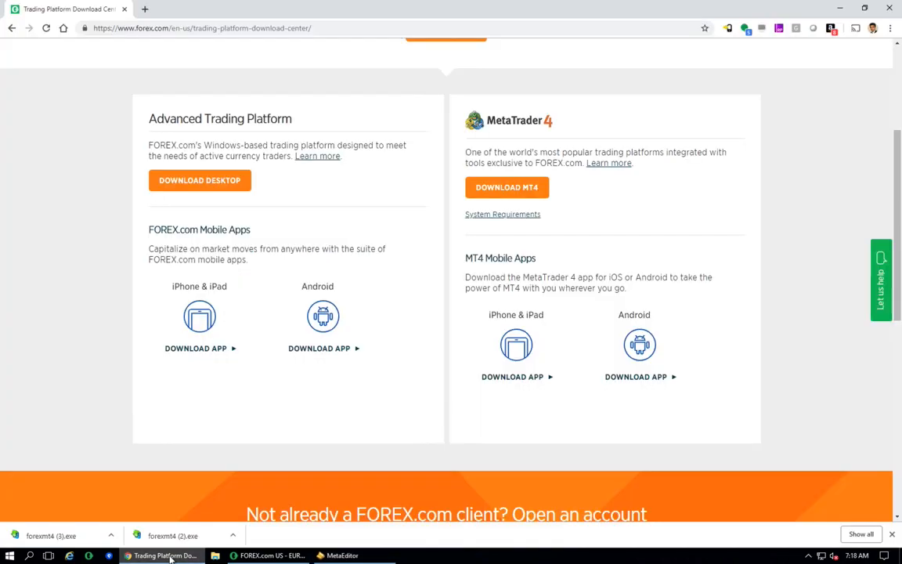
- Search Google for sourcetree in a new browser tab
click(145, 9)
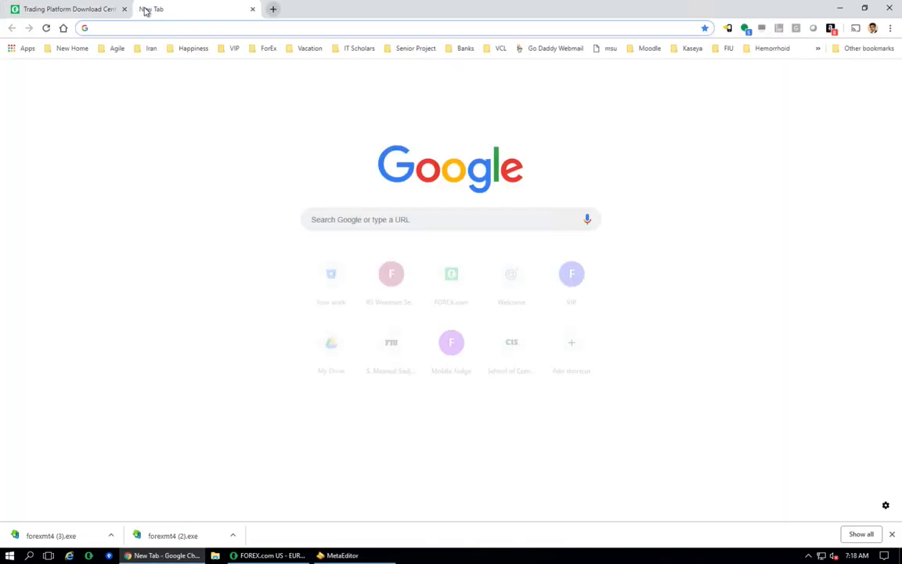
text(source)
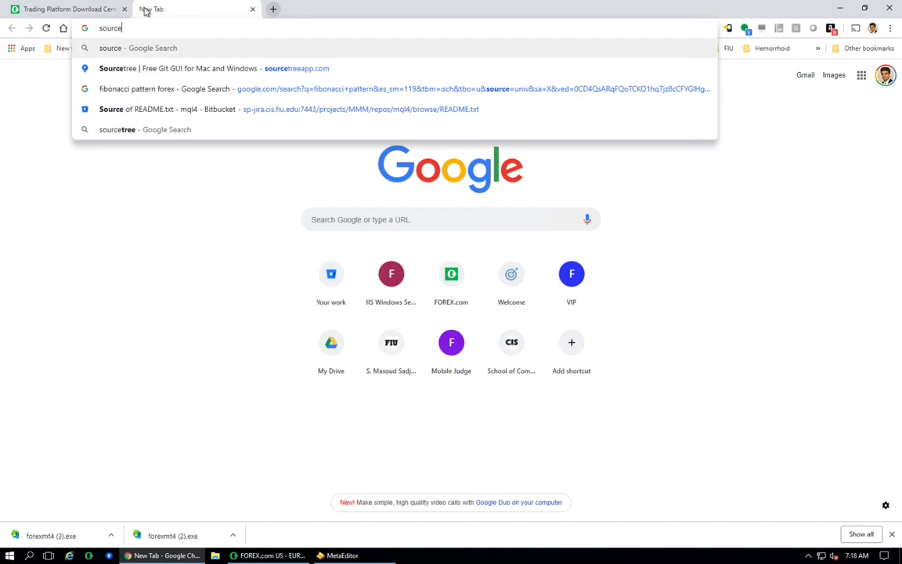
text(tree)
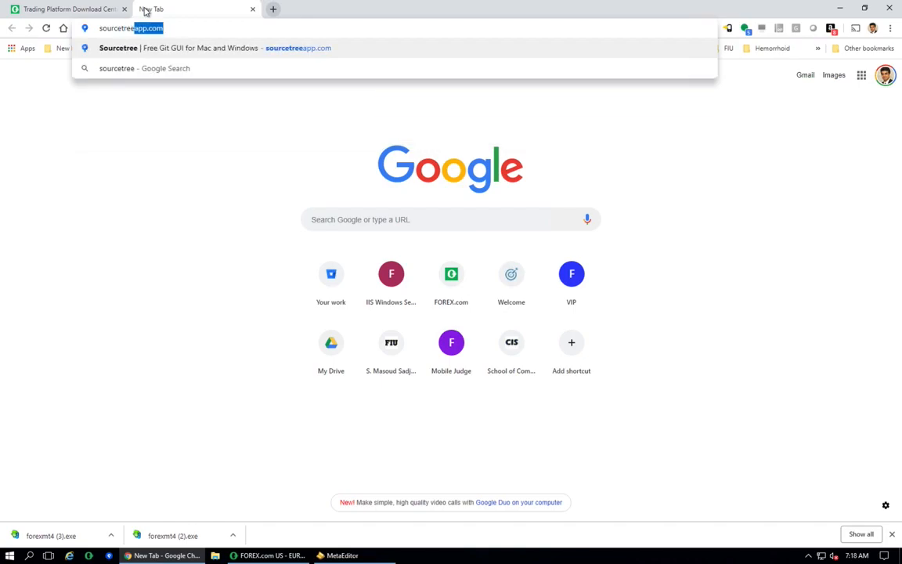
key(Delete)
key(Return)
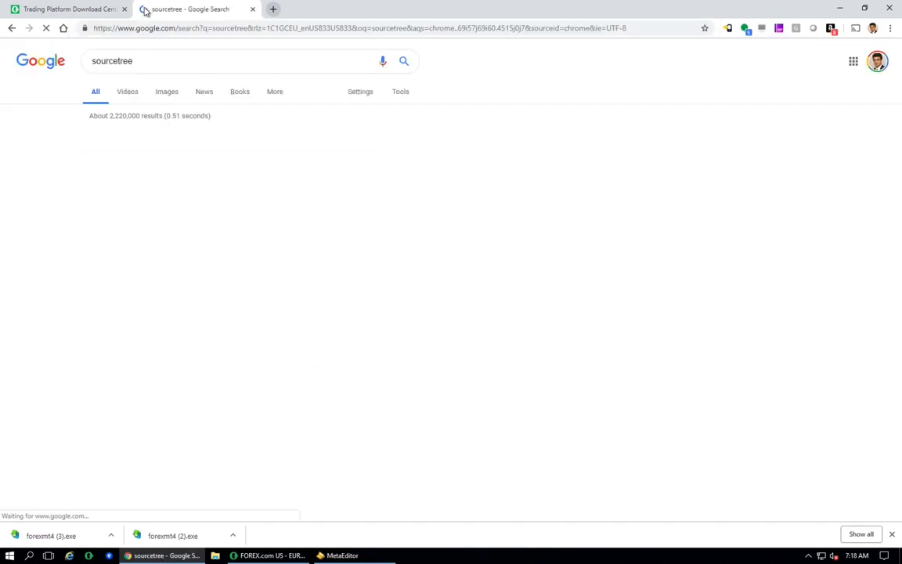
- Open the Sourcetree website, start the Windows download and close the license agreement dialog
click(127, 137)
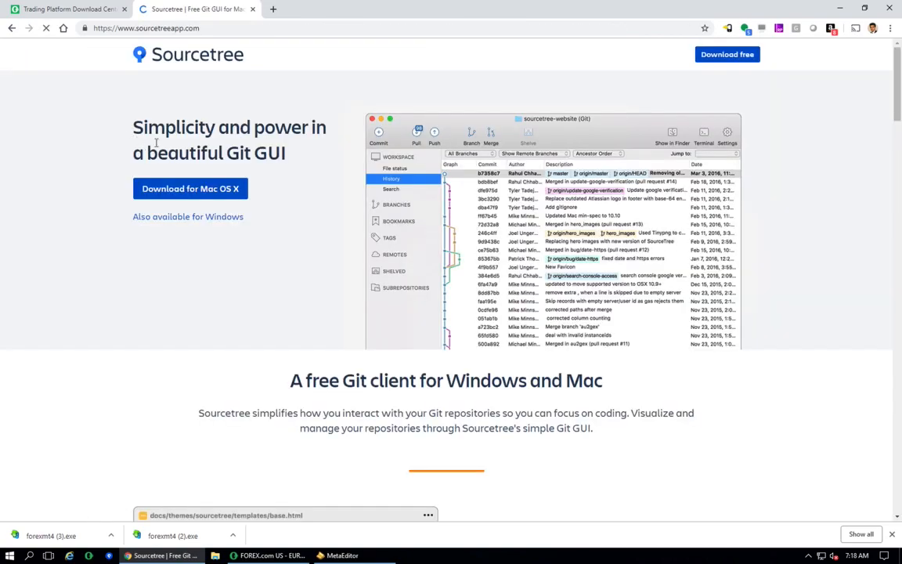
click(190, 188)
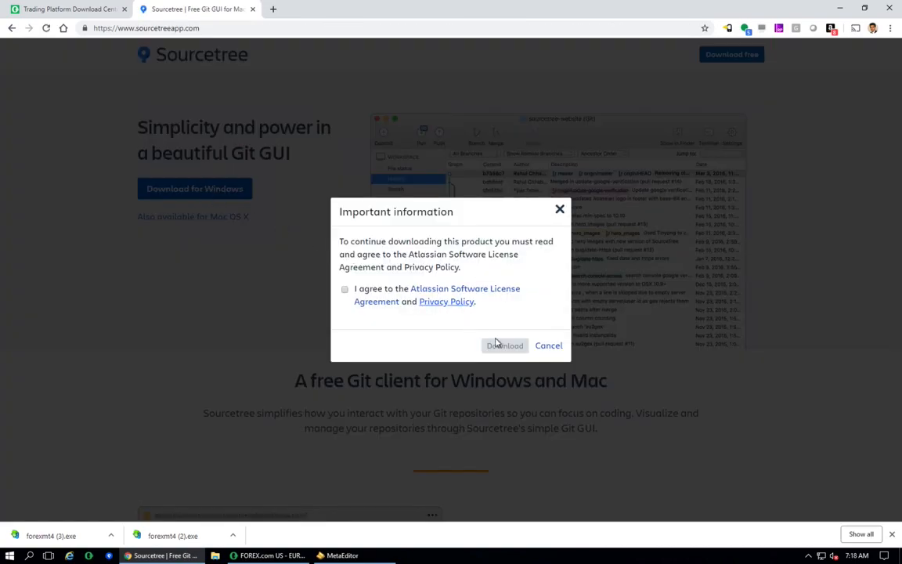
click(560, 211)
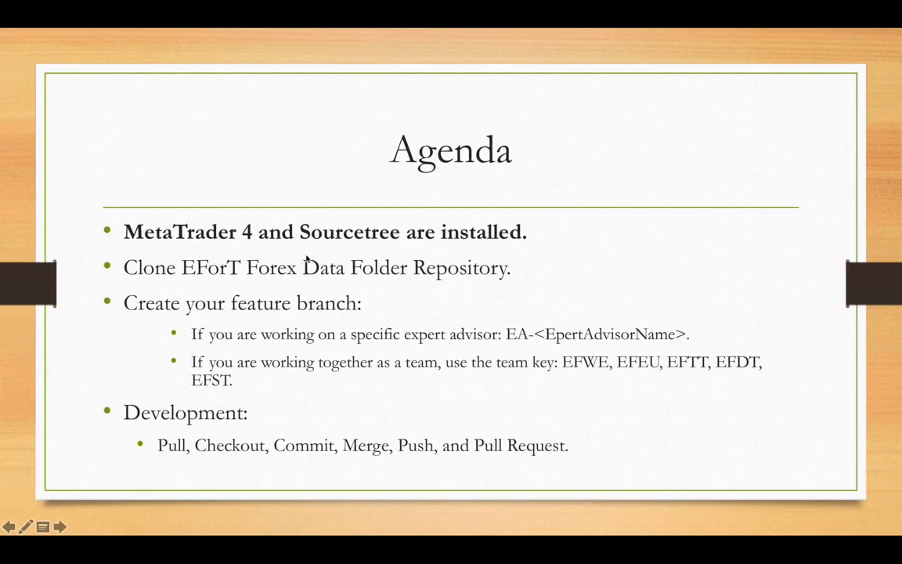
click(380, 245)
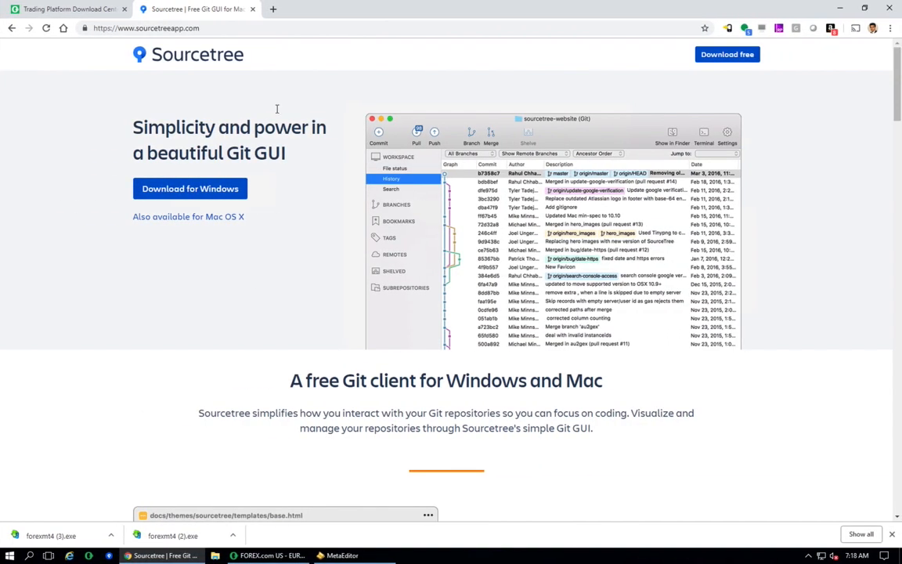
- Open the Bitbucket server in a new tab and browse to the EFort project's EFort Forex Data Folder repository
click(273, 9)
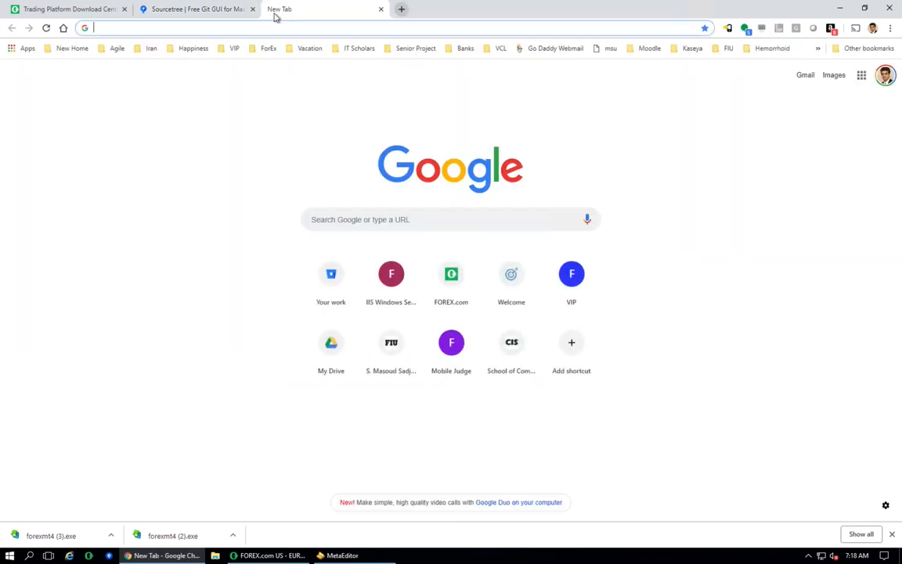
text(sp)
key(Return)
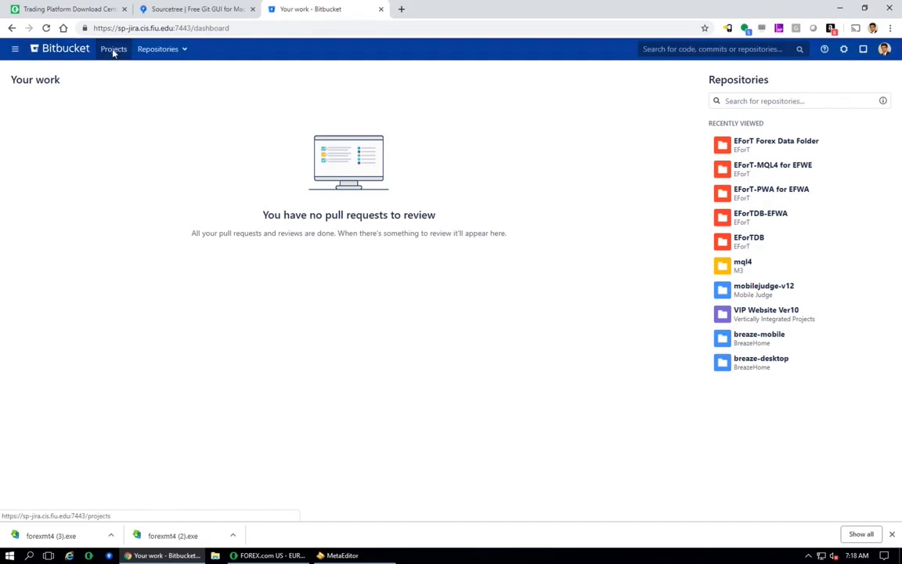
click(114, 51)
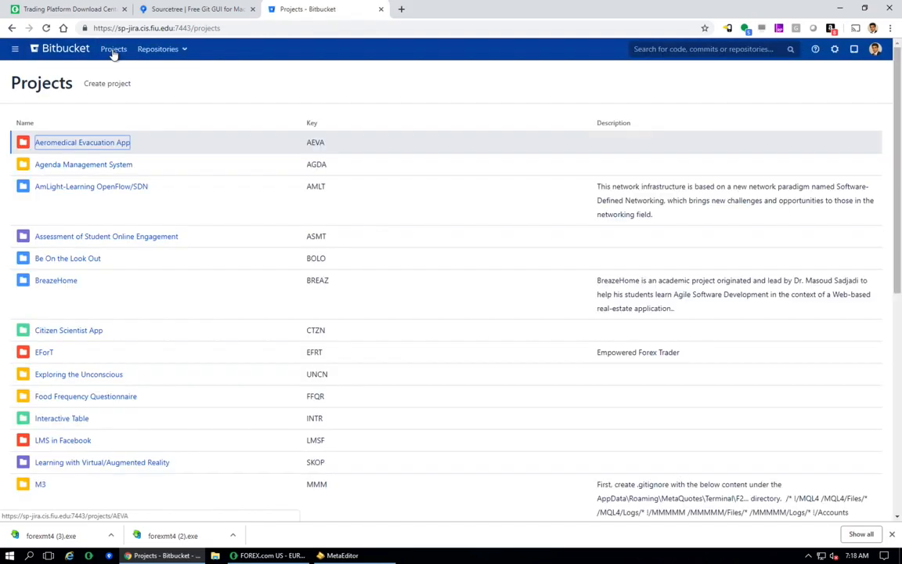
click(44, 352)
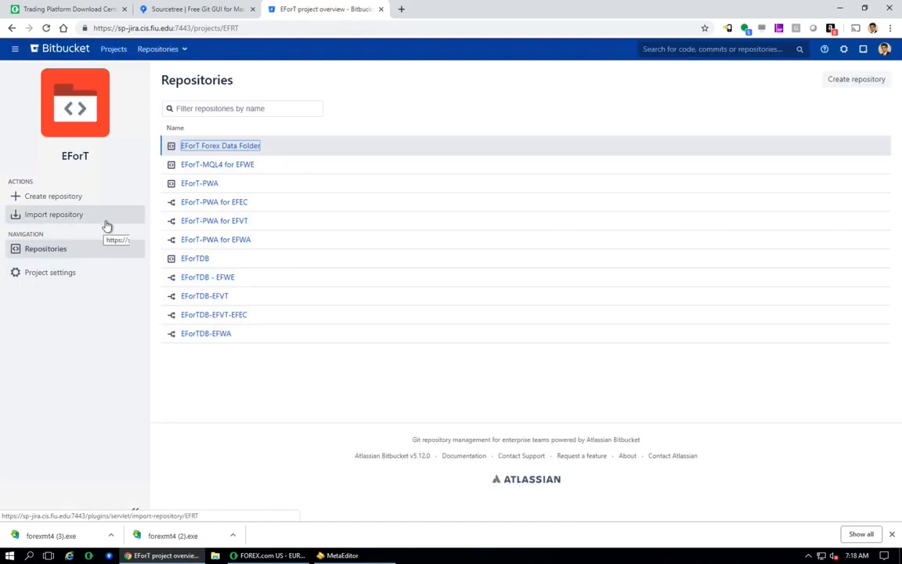
click(235, 151)
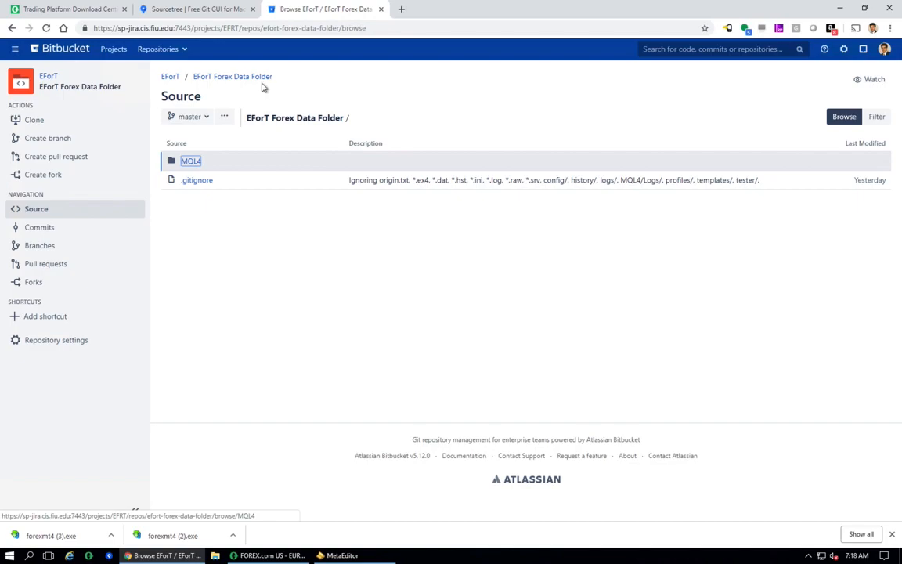
- Clone the repository over HTTP using Clone in Sourcetree
click(41, 122)
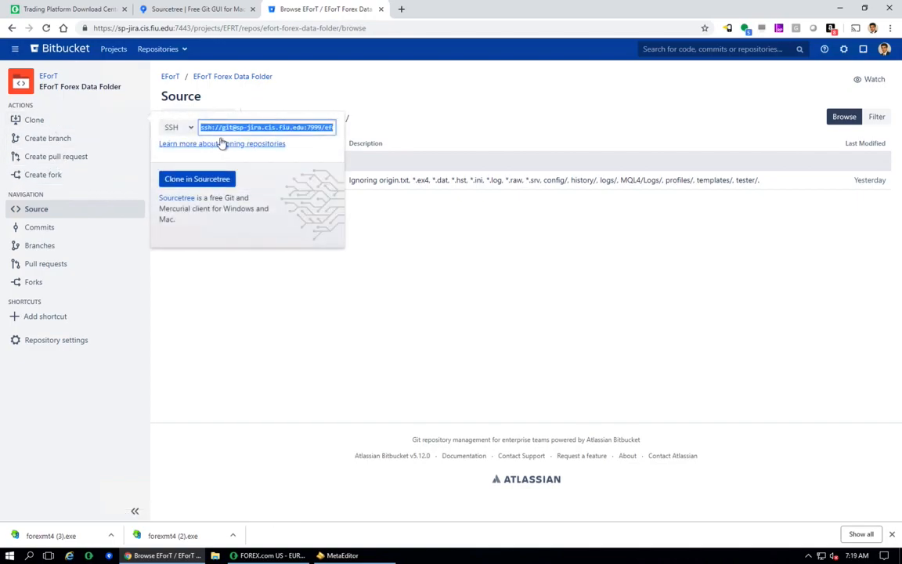
click(190, 130)
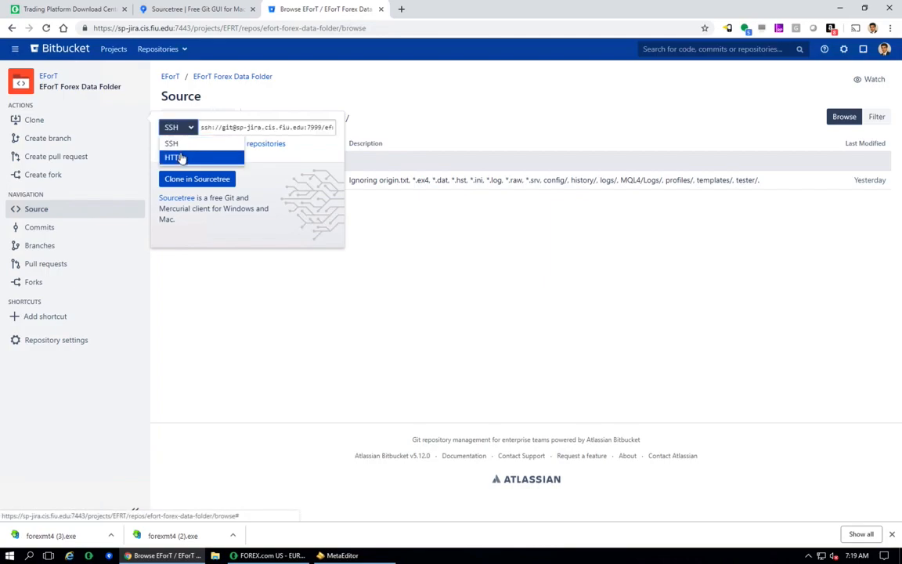
click(178, 158)
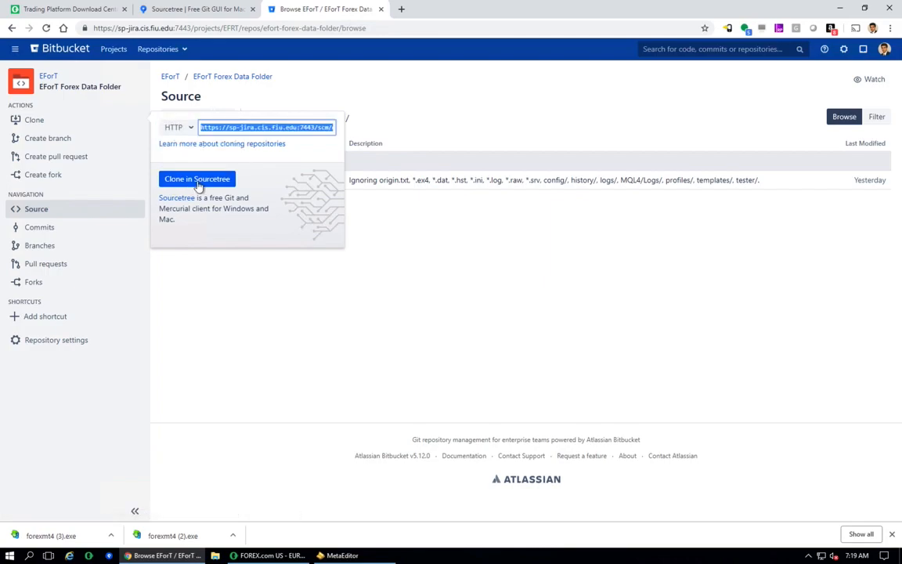
click(197, 181)
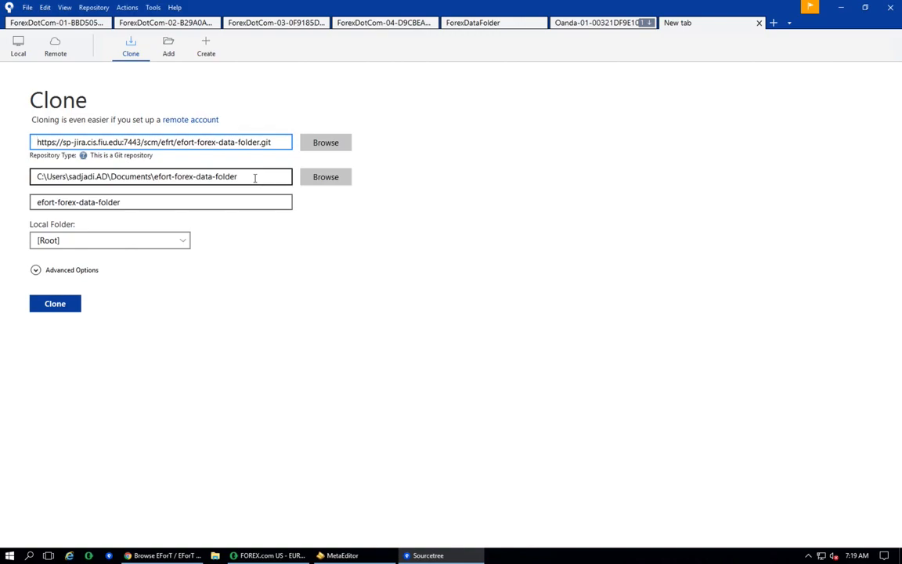
- Open the MetaTrader 4 data folder and copy its full path from the address bar
click(269, 555)
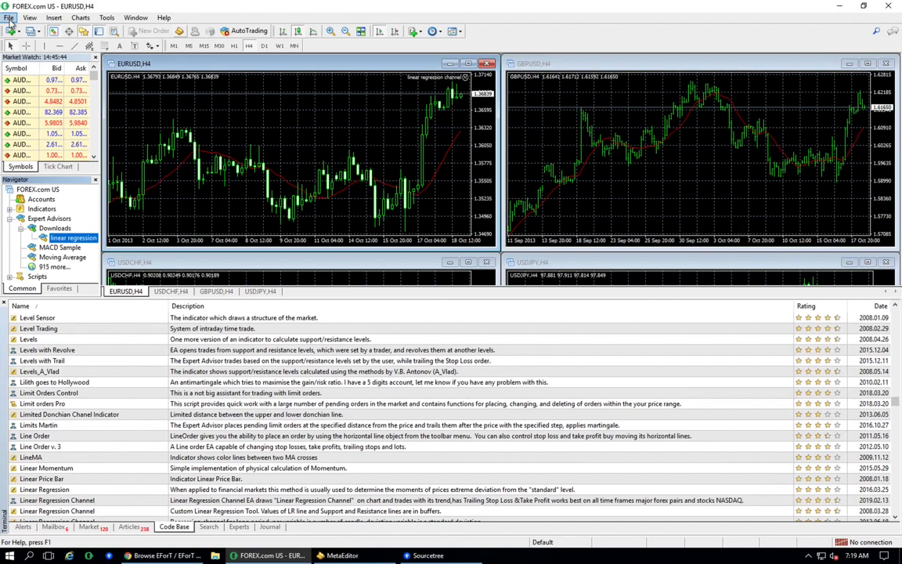
click(9, 19)
click(41, 122)
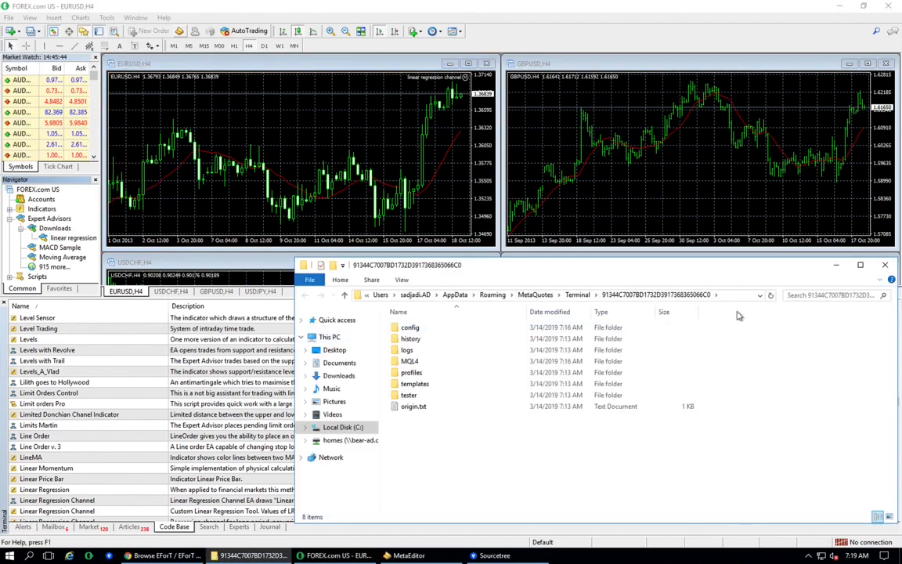
click(742, 295)
key(ctrl+c)
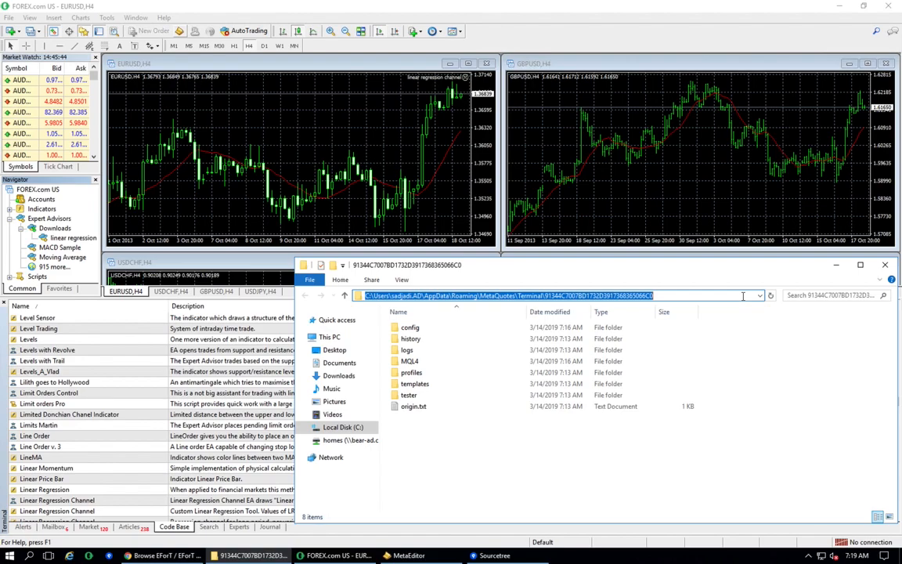
- Replace the clone destination path with the pasted MetaTrader data folder path
click(494, 555)
click(269, 176)
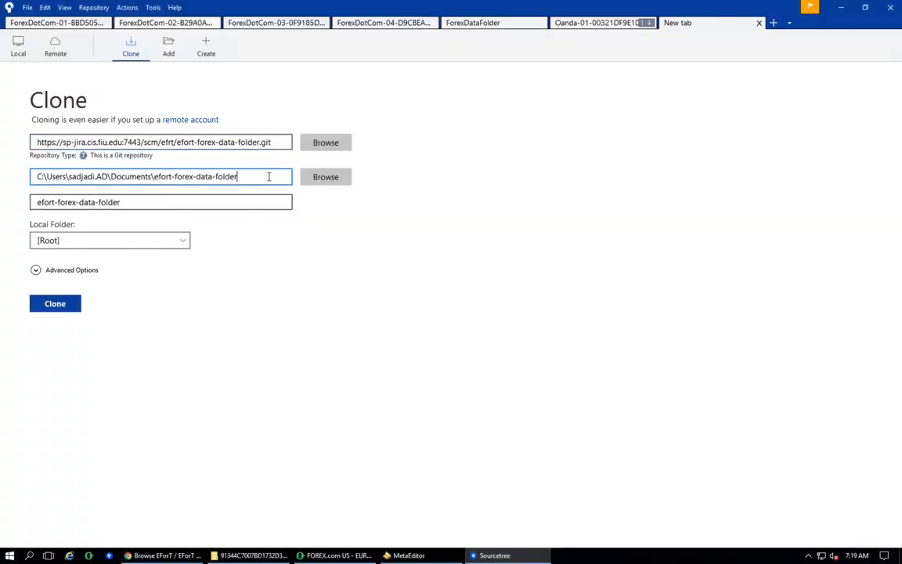
key(ctrl+a)
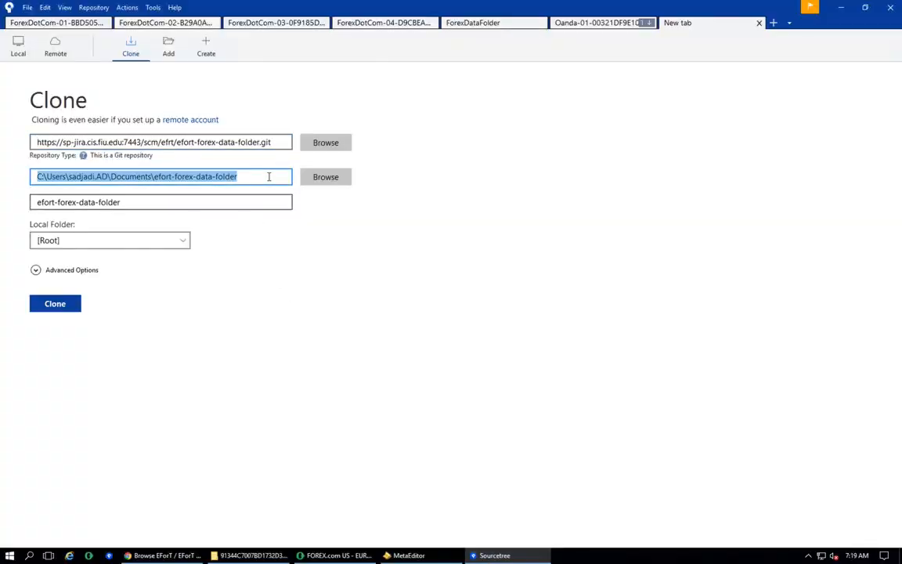
key(ctrl+v)
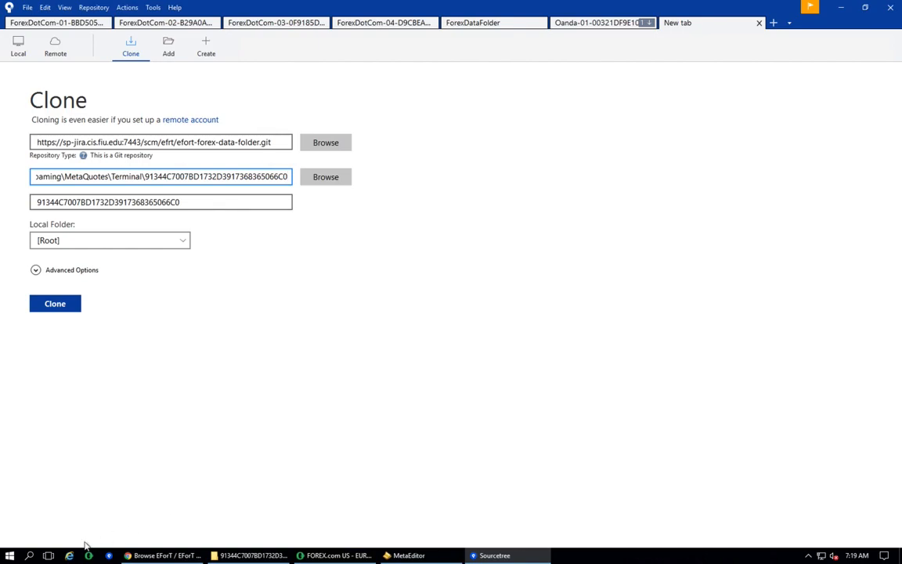
- Open File Explorer and create a new folder inside Desktop\Data Folder
click(30, 557)
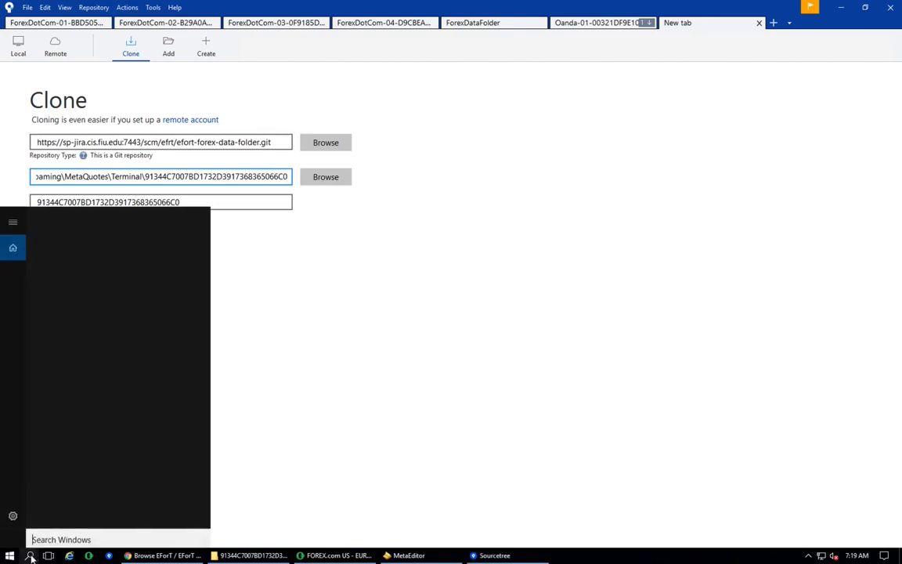
text(f)
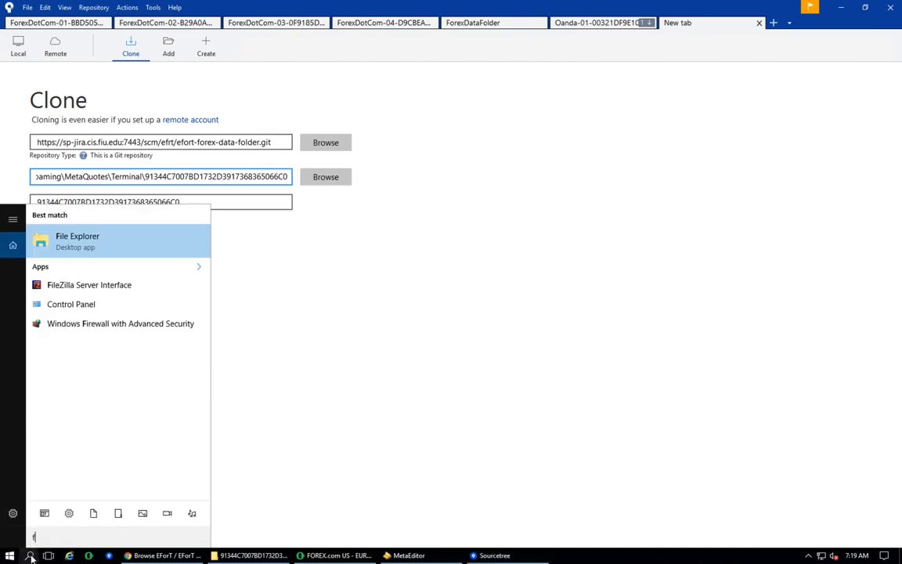
click(107, 249)
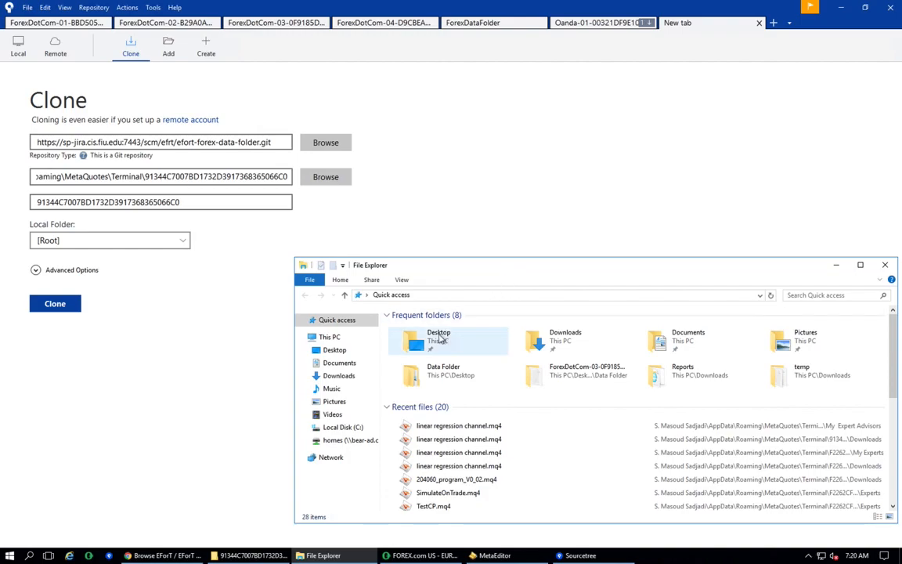
double_click(441, 337)
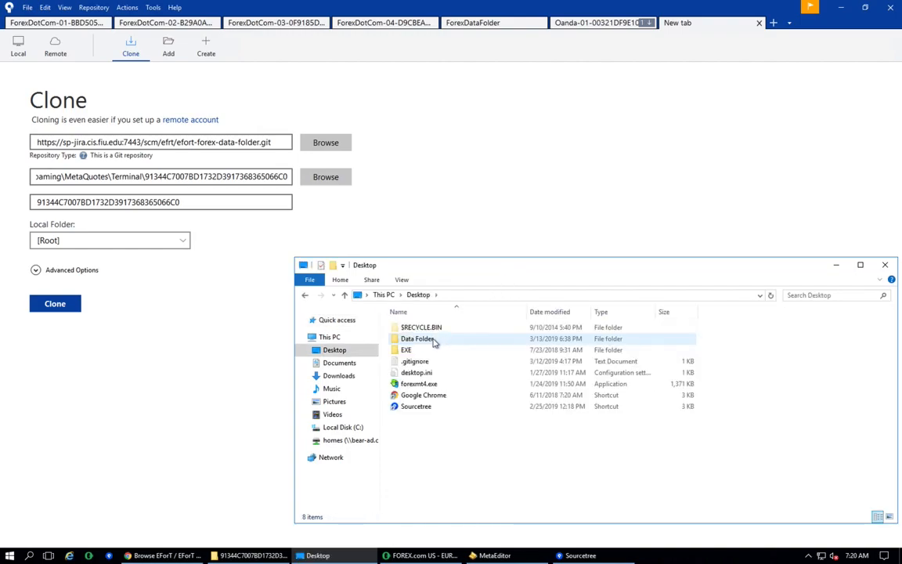
double_click(435, 342)
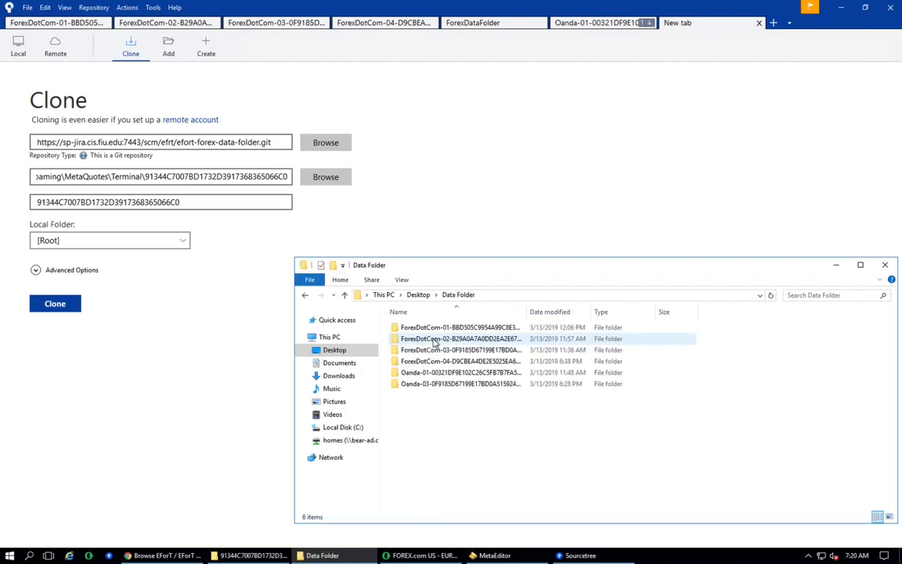
right_click(435, 424)
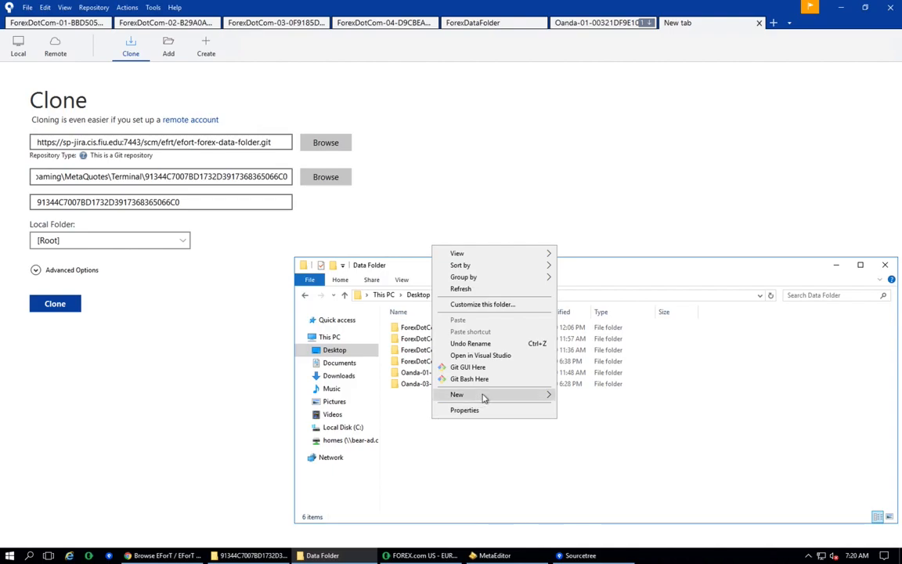
mouse_move(483, 395)
click(579, 397)
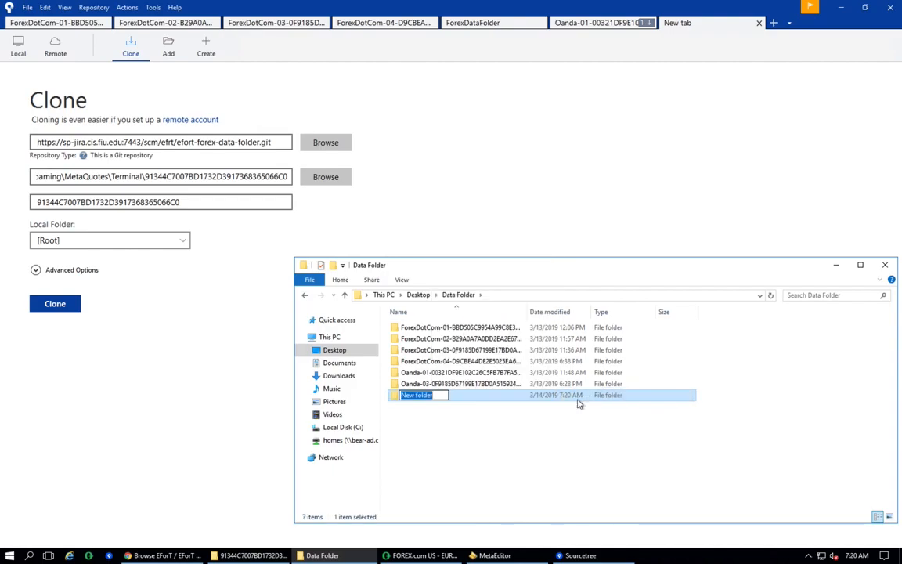
- Arrange the Data Folder window and the MetaTrader data folder window side by side
click(297, 378)
drag(298, 379, 431, 387)
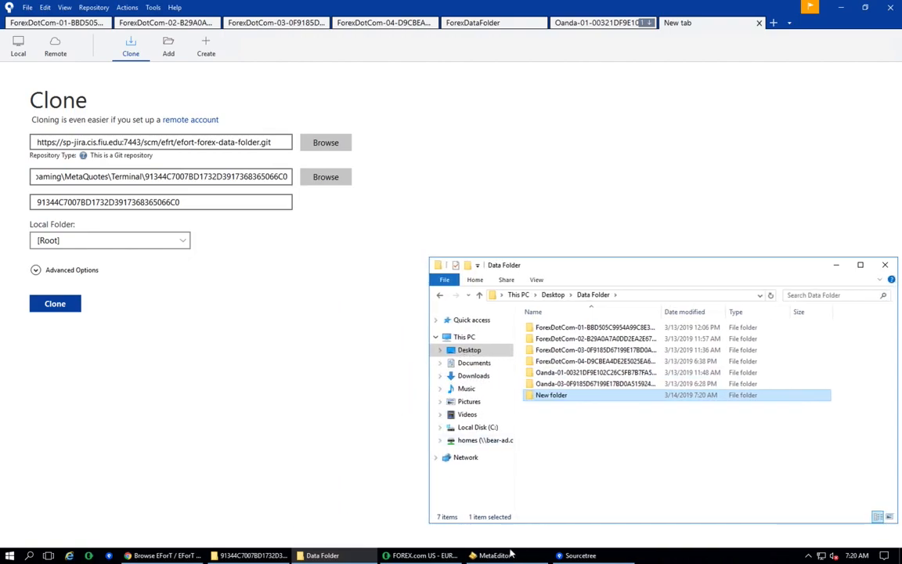
mouse_move(272, 558)
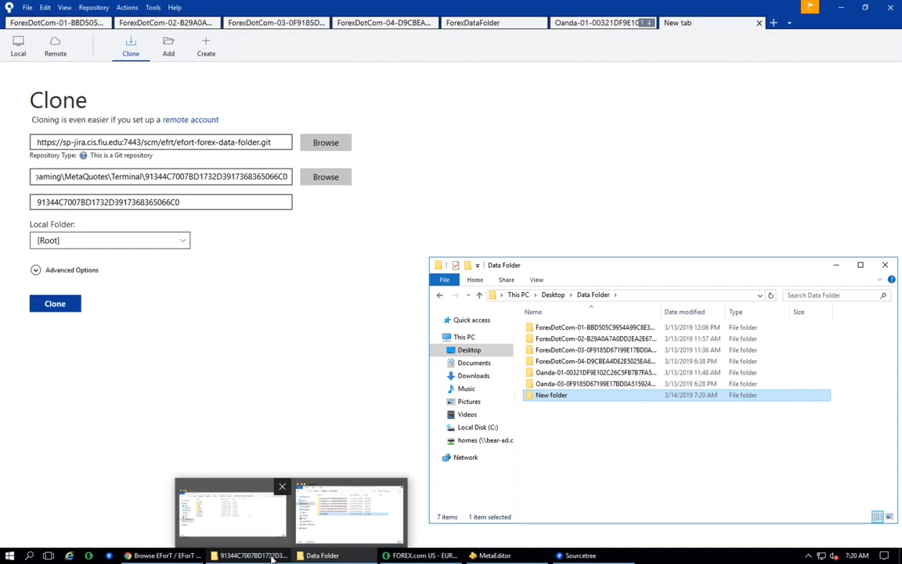
click(235, 508)
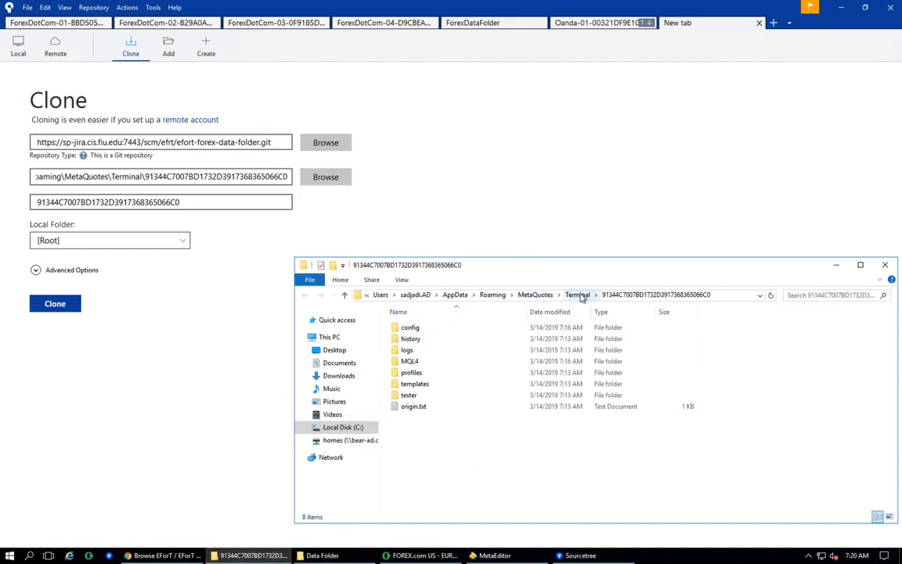
drag(705, 268, 362, 268)
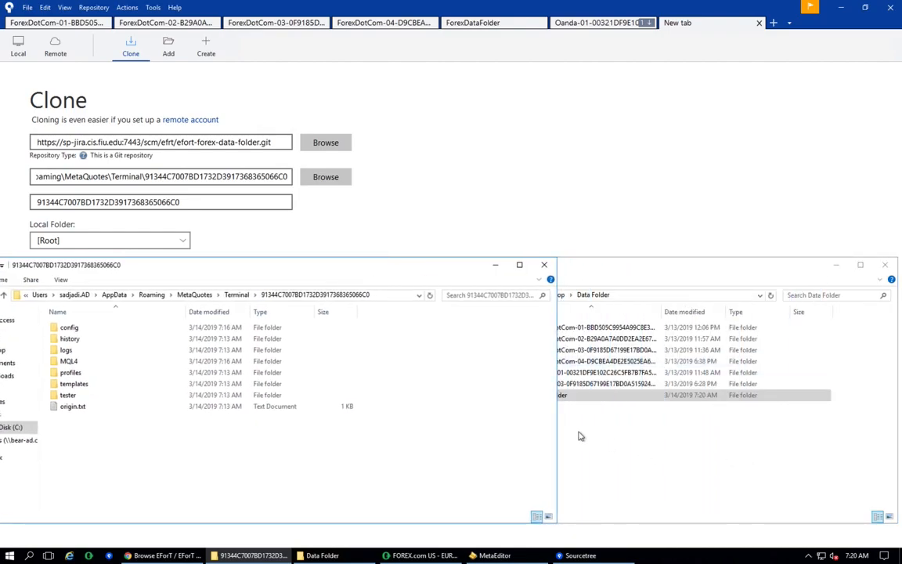
drag(558, 437, 508, 494)
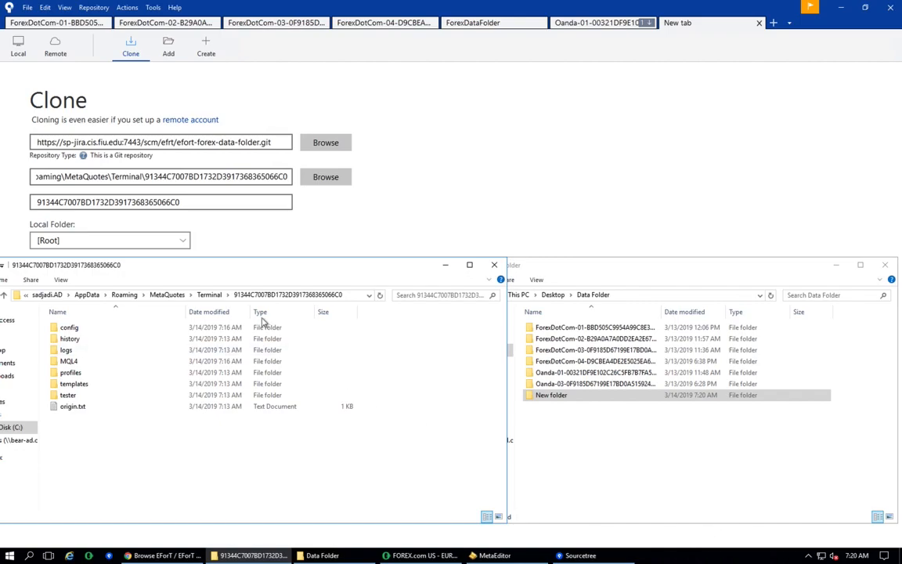
click(213, 296)
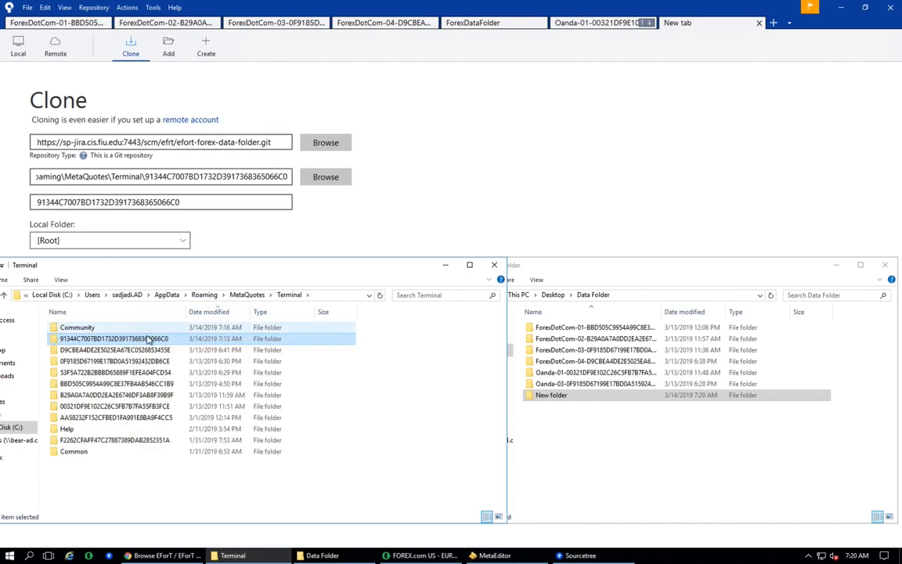
click(131, 338)
drag(131, 338, 636, 466)
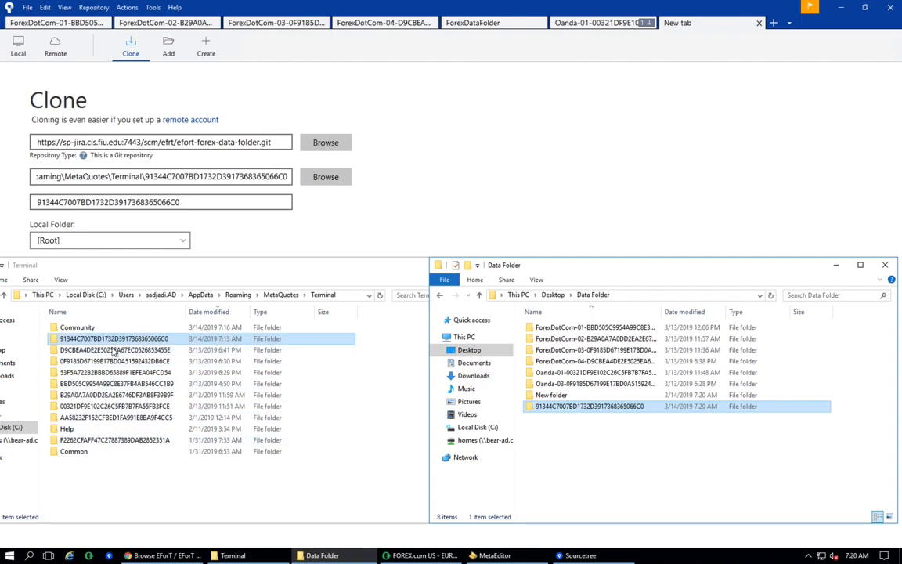
click(580, 406)
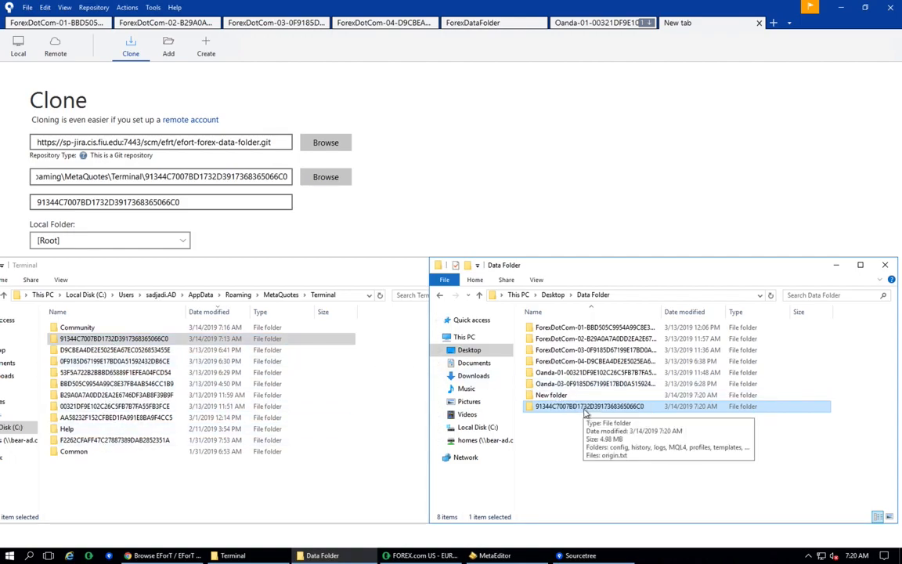
- Open origin.txt inside the copied folder to read its server name, then close Notepad
double_click(583, 411)
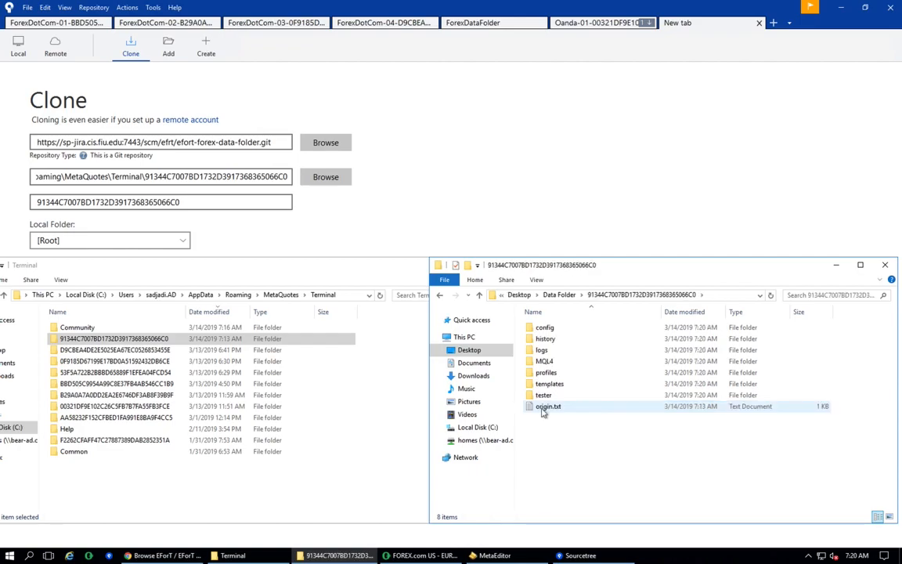
double_click(547, 406)
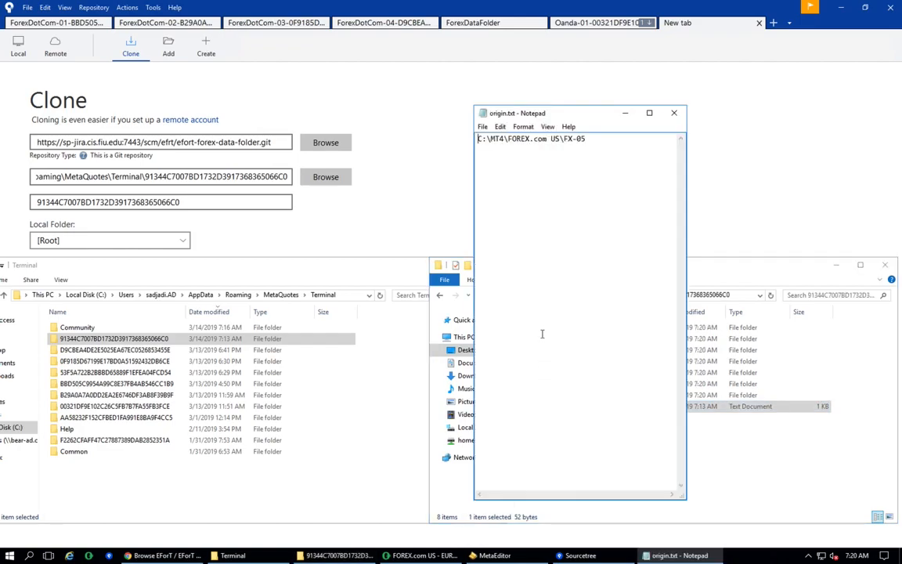
click(585, 139)
drag(585, 139, 566, 139)
click(676, 115)
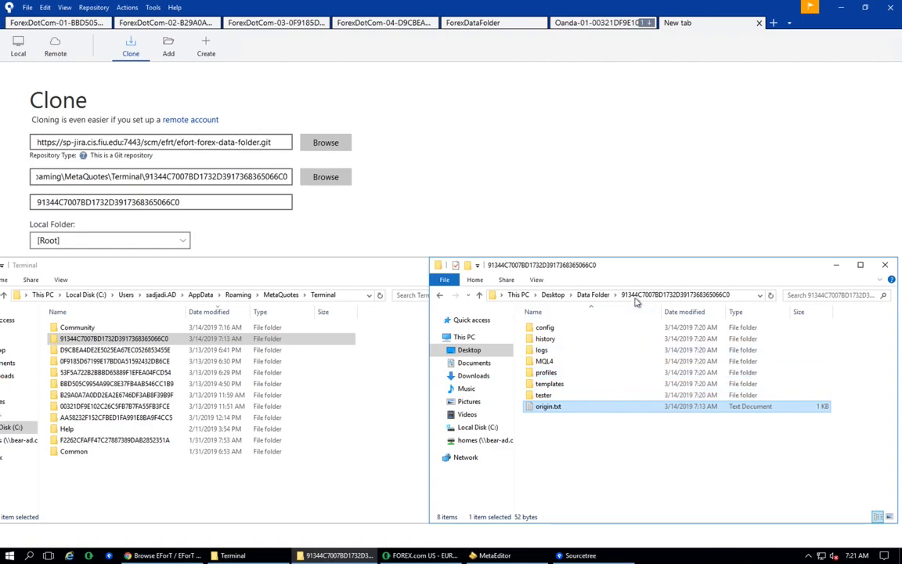
- Rename the copied folder by adding the prefix ForexDotCom-05- to its name
click(593, 295)
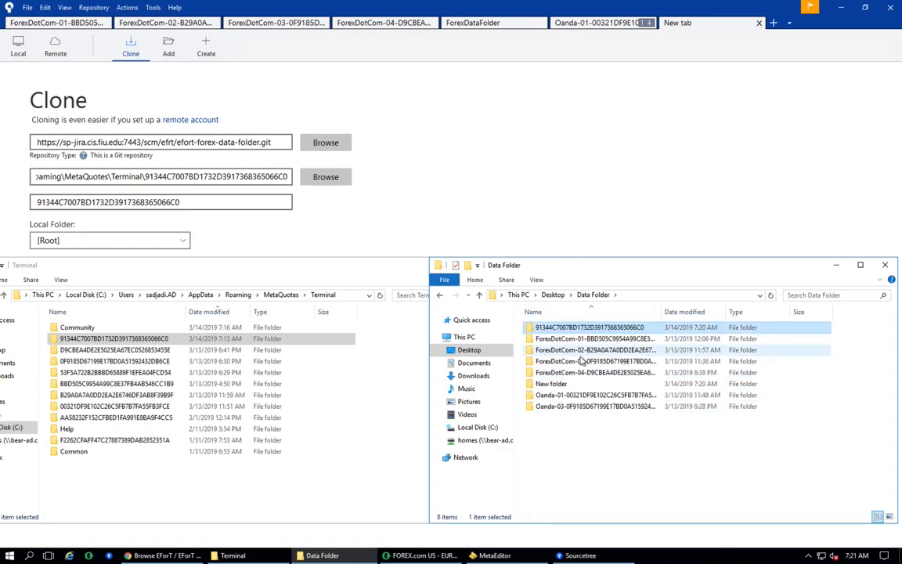
click(579, 330)
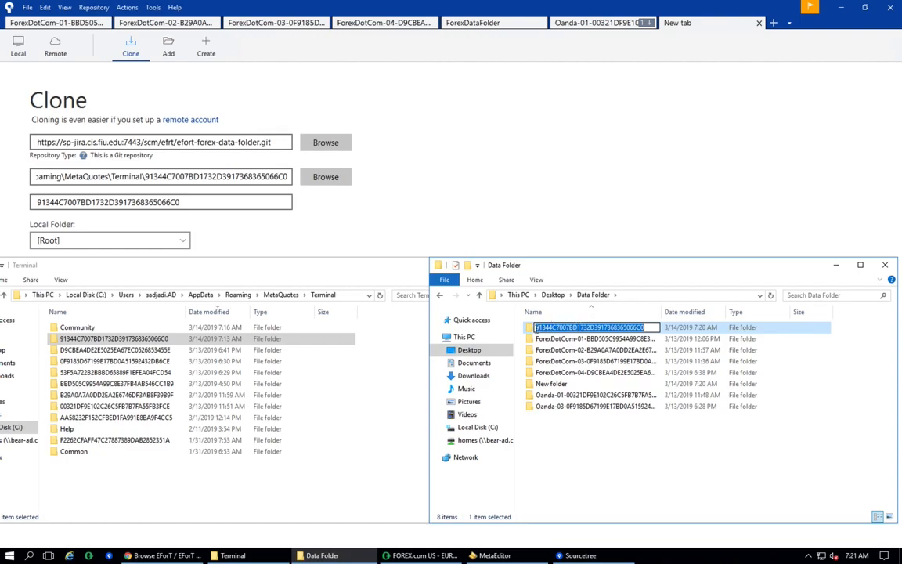
click(536, 327)
text(Fore)
text(xDotCo)
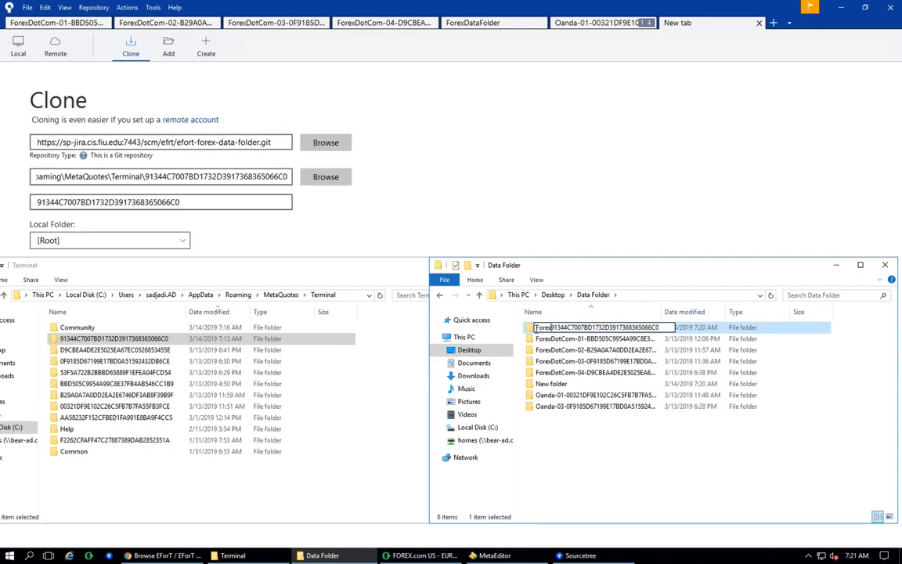
text(m-)
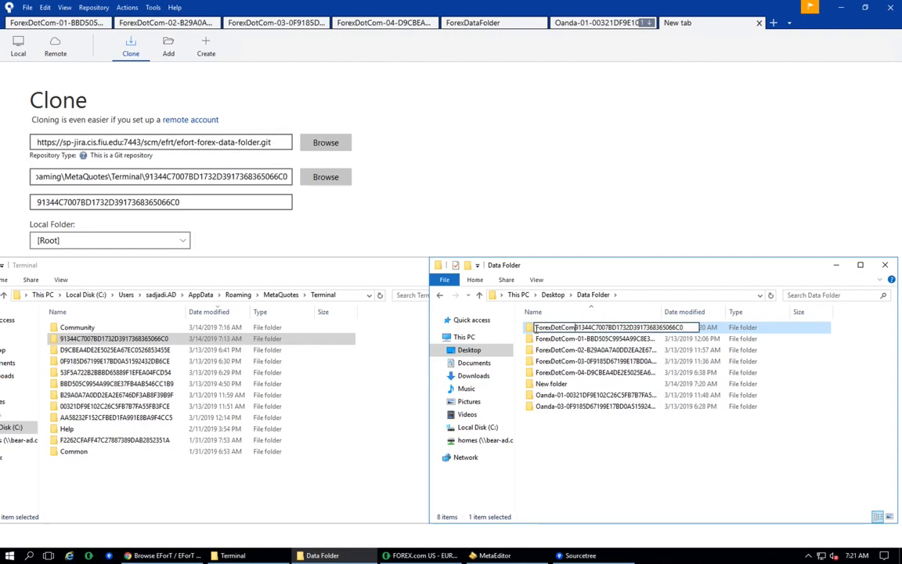
text(05-)
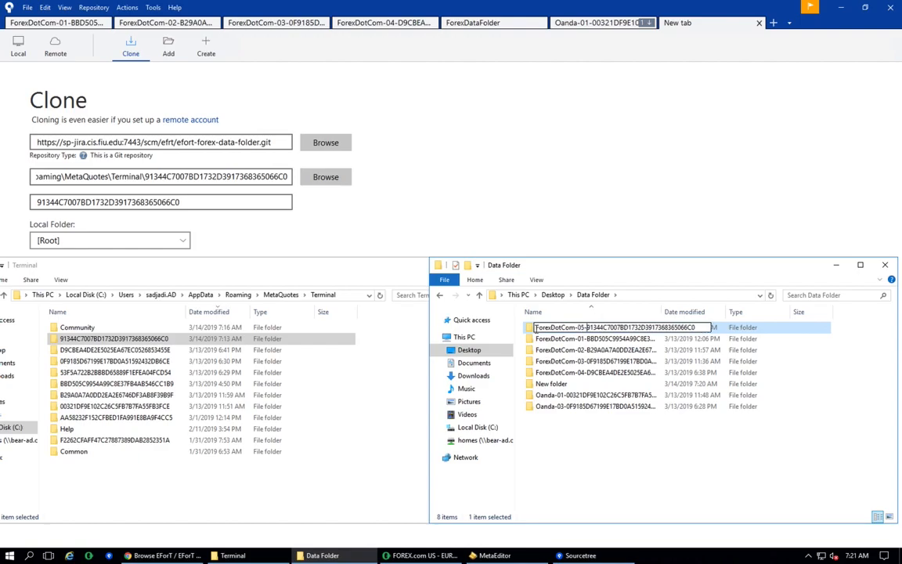
key(Return)
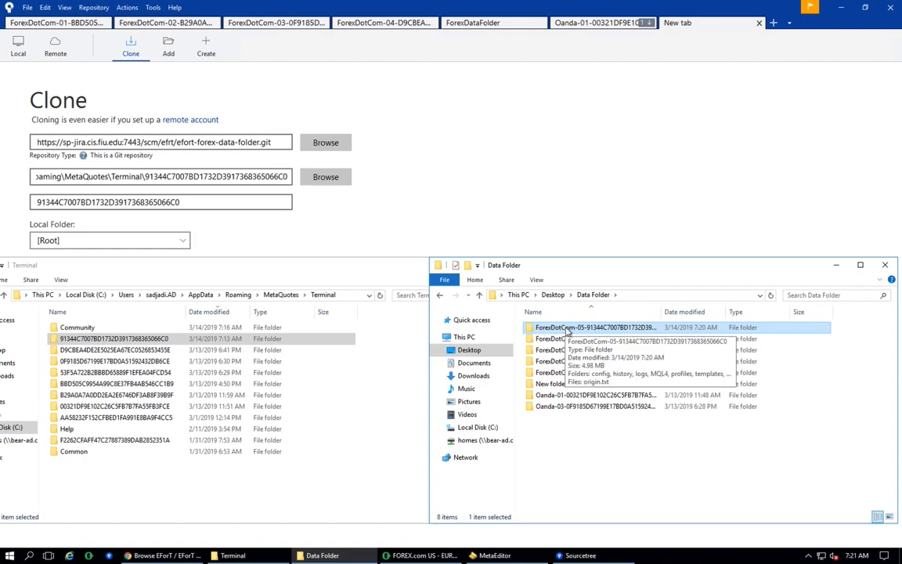
- Permanently delete all contents of the original MetaTrader data folder in Terminal
double_click(163, 340)
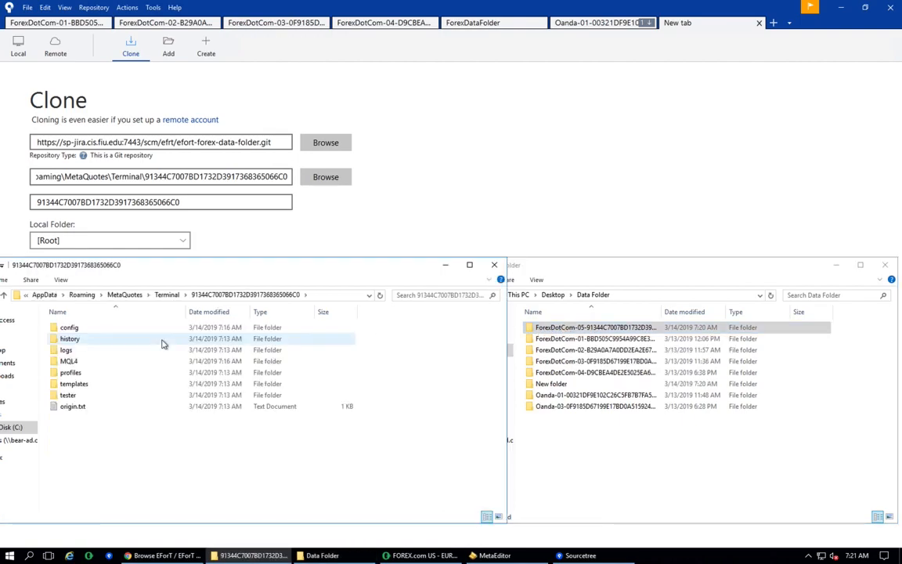
drag(201, 267, 370, 213)
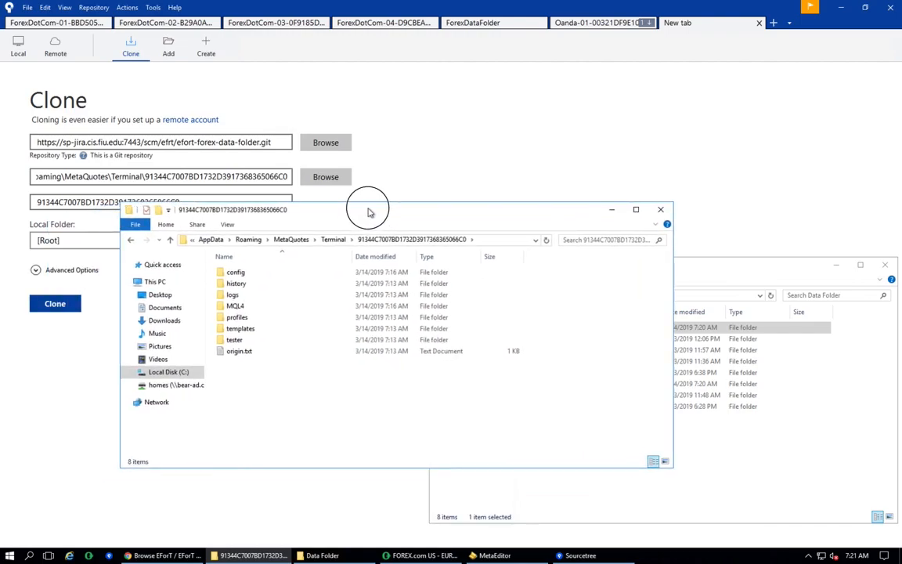
drag(235, 406, 201, 239)
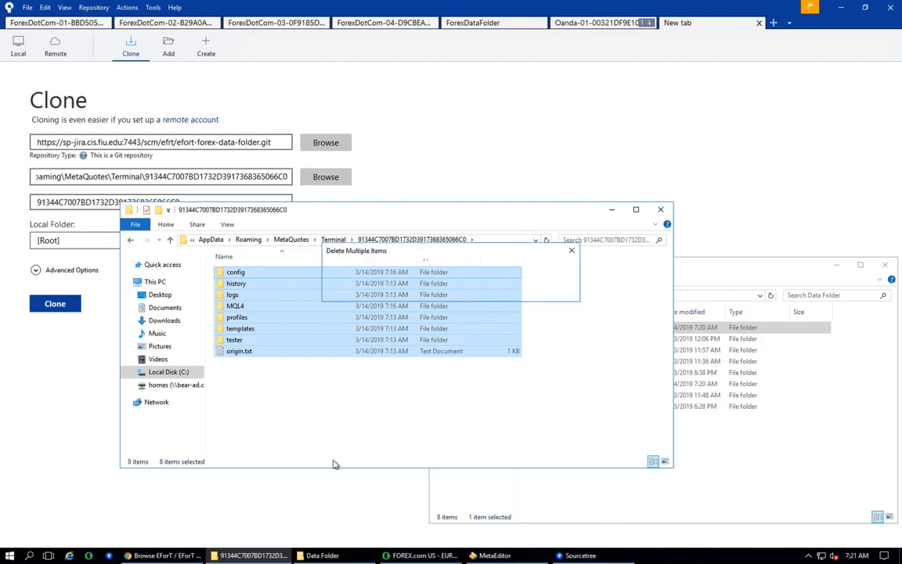
key(shift+Delete)
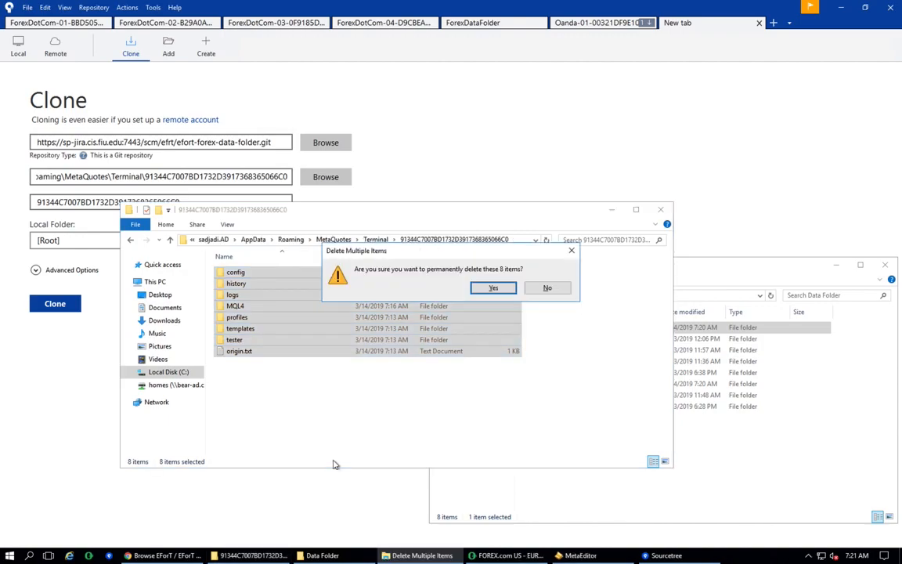
click(493, 288)
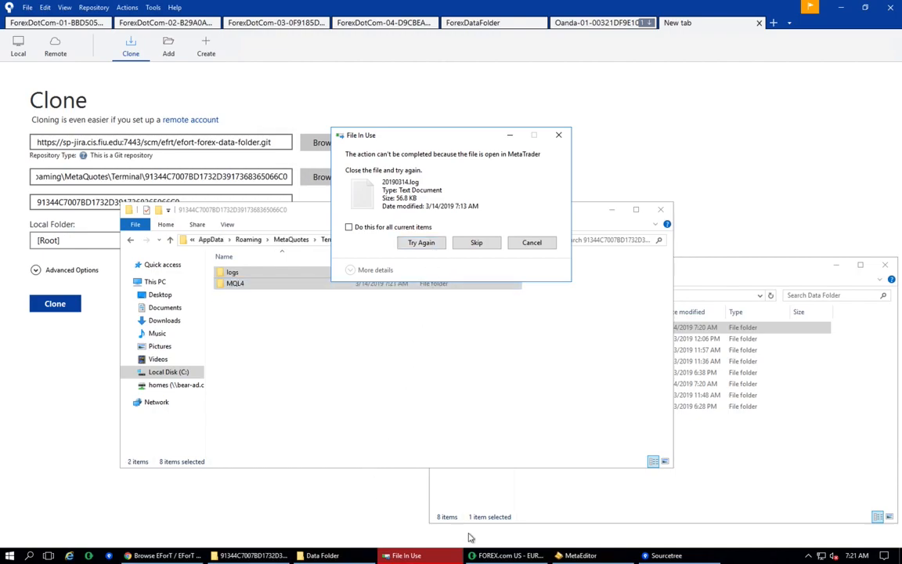
- Close the MetaTrader 4 terminal so its files are no longer in use
click(485, 555)
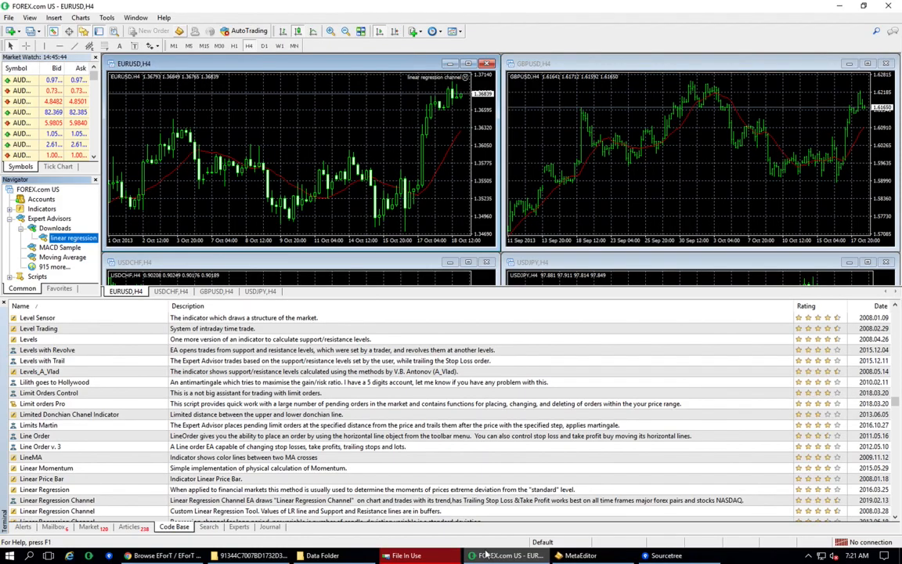
click(889, 6)
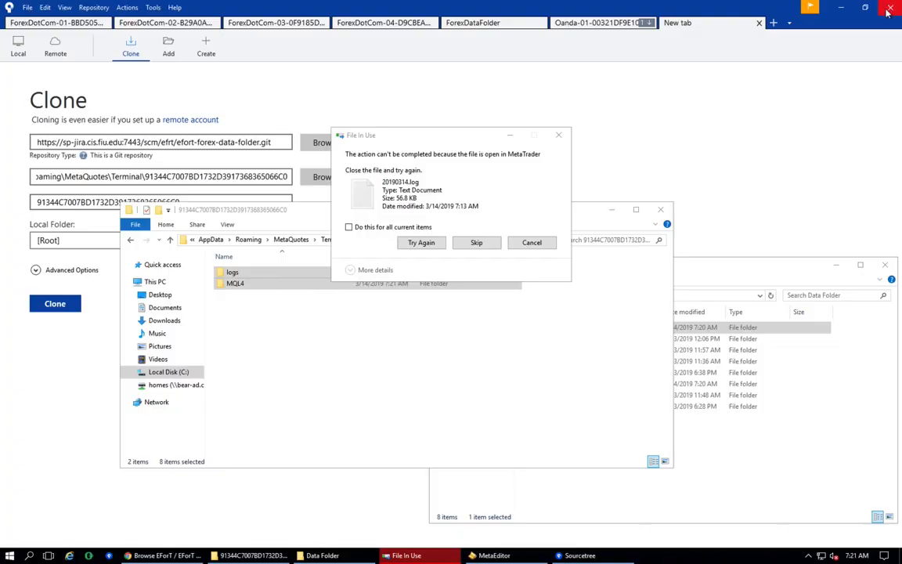
- Close MetaEditor without saving changes to linear regression channel.mq4
click(494, 556)
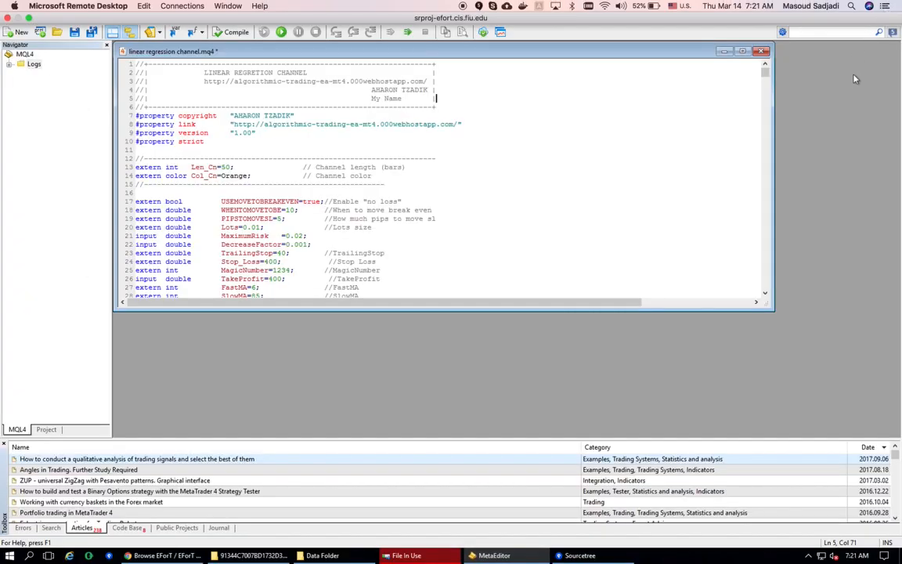
click(891, 6)
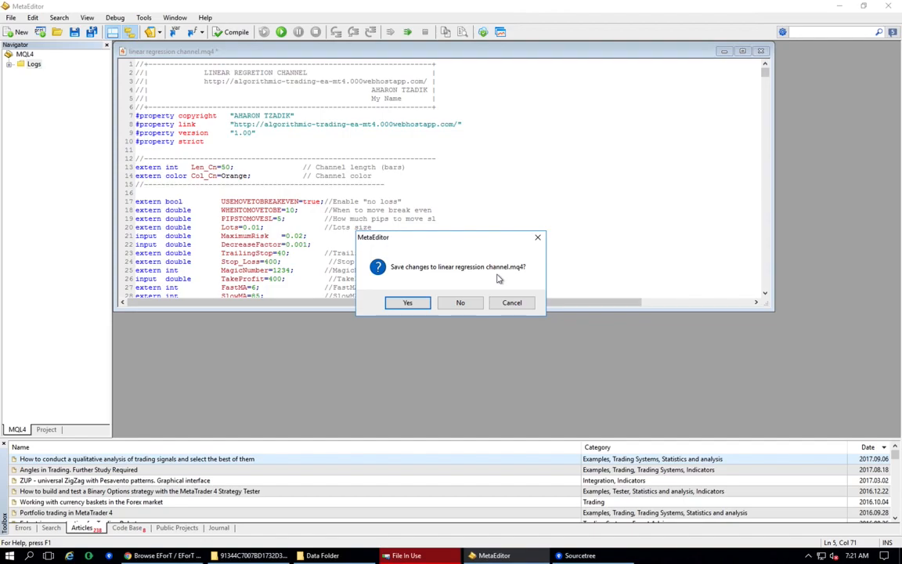
click(422, 304)
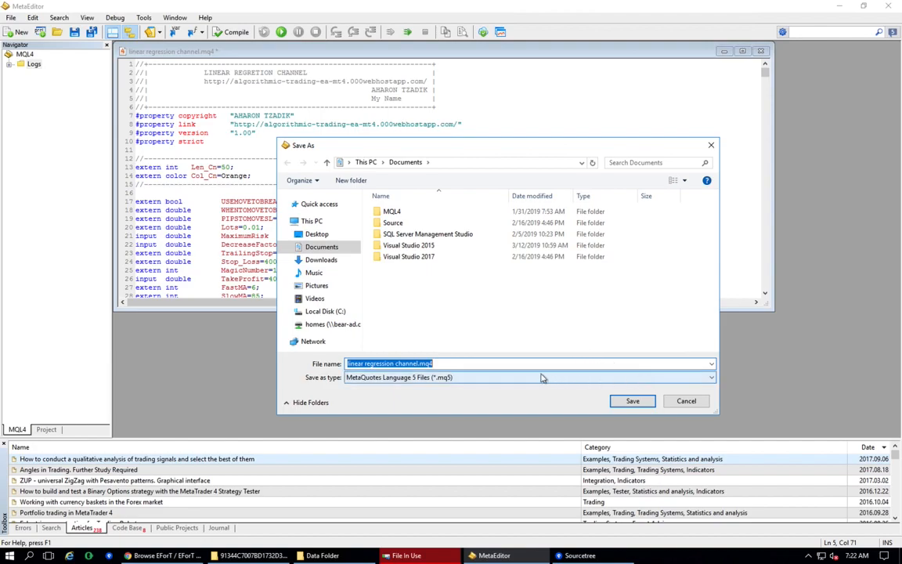
click(687, 402)
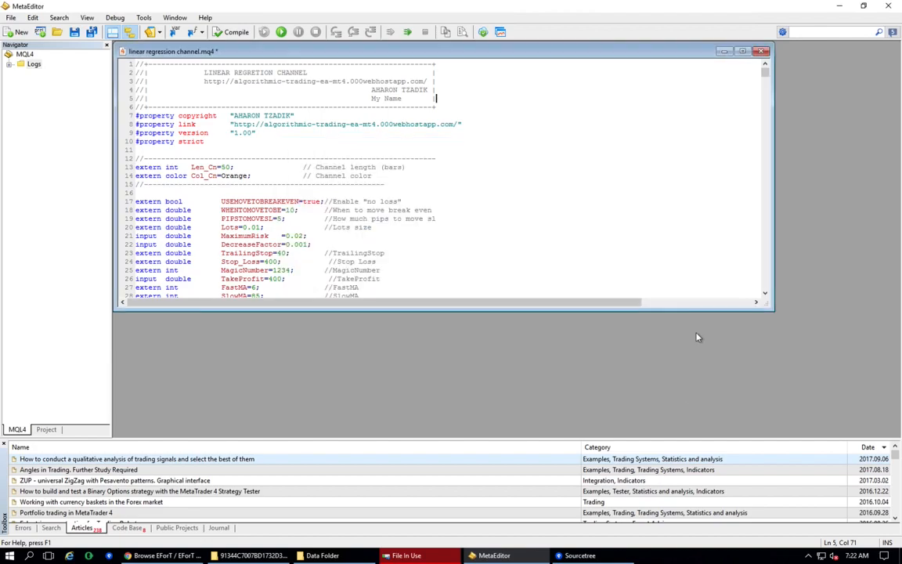
click(888, 9)
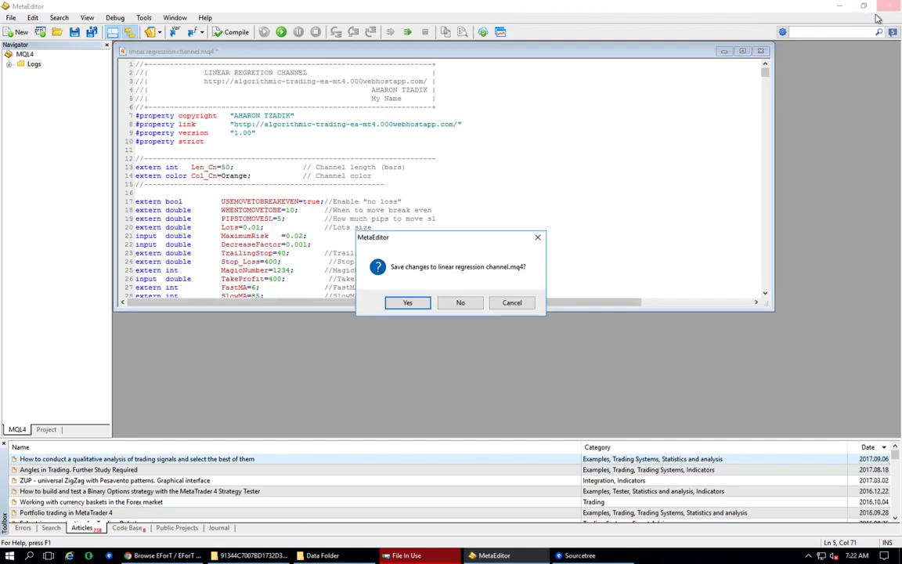
click(461, 304)
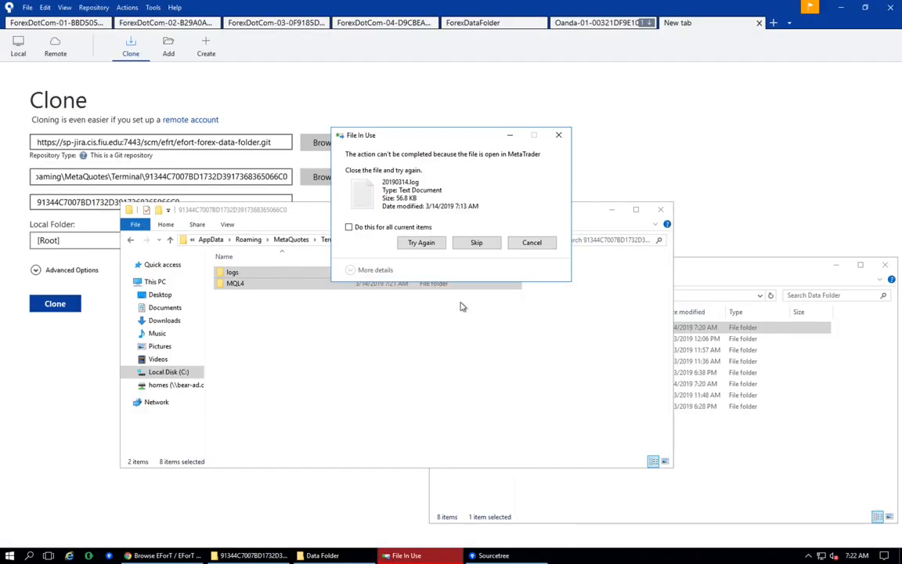
- Retry deleting the remaining locked items in the MetaTrader data folder
click(421, 243)
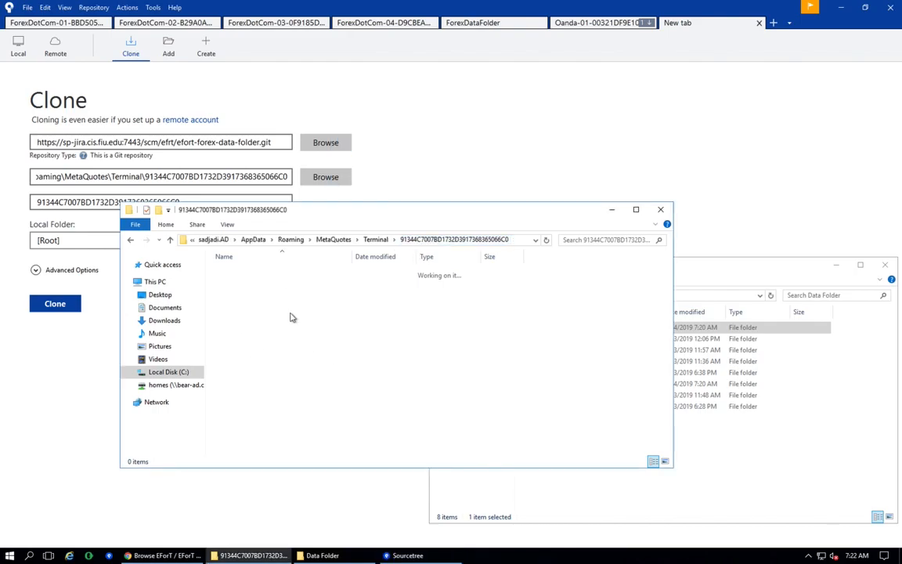
click(741, 459)
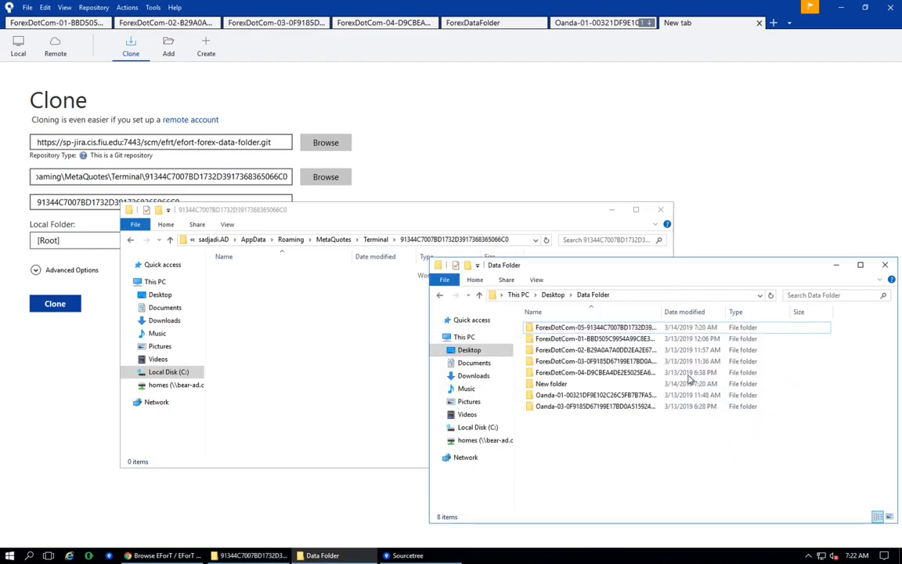
double_click(615, 333)
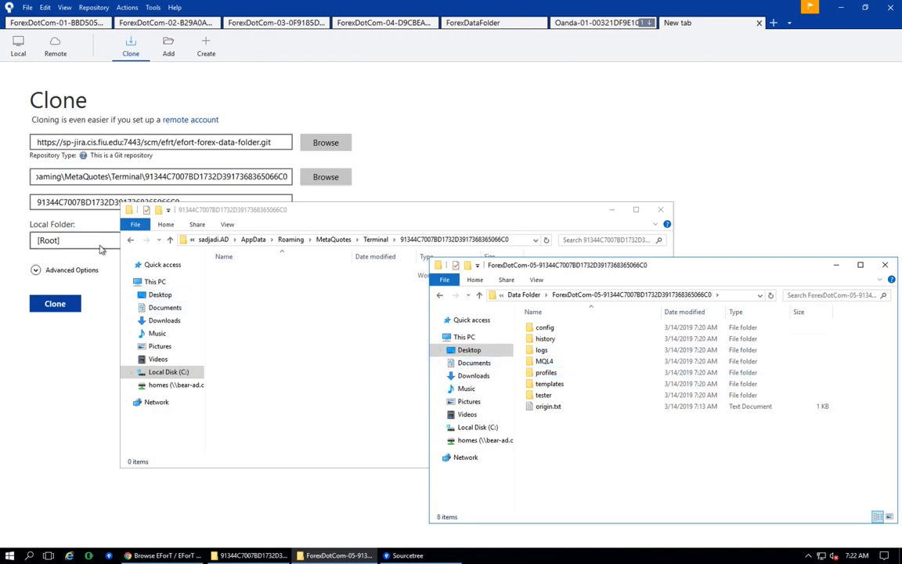
click(523, 294)
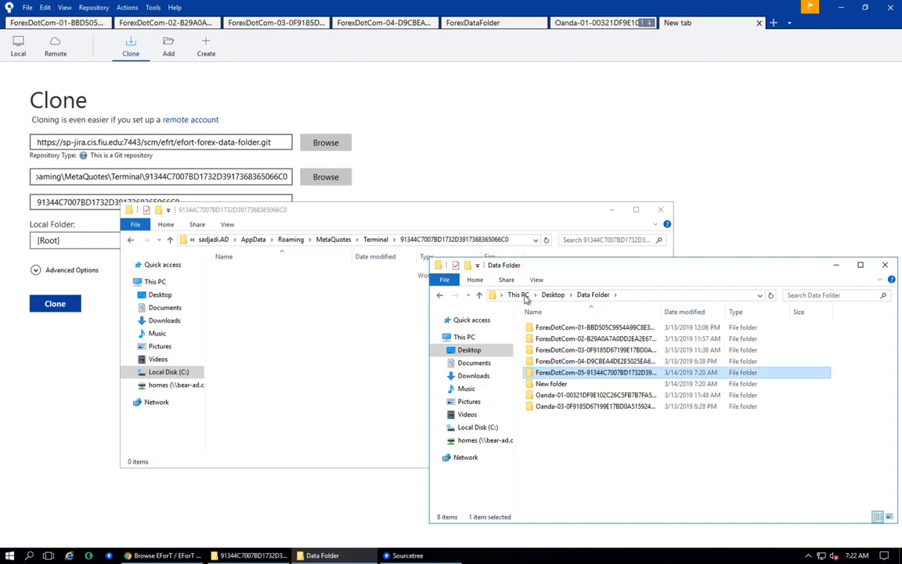
click(549, 373)
key(ctrl+c)
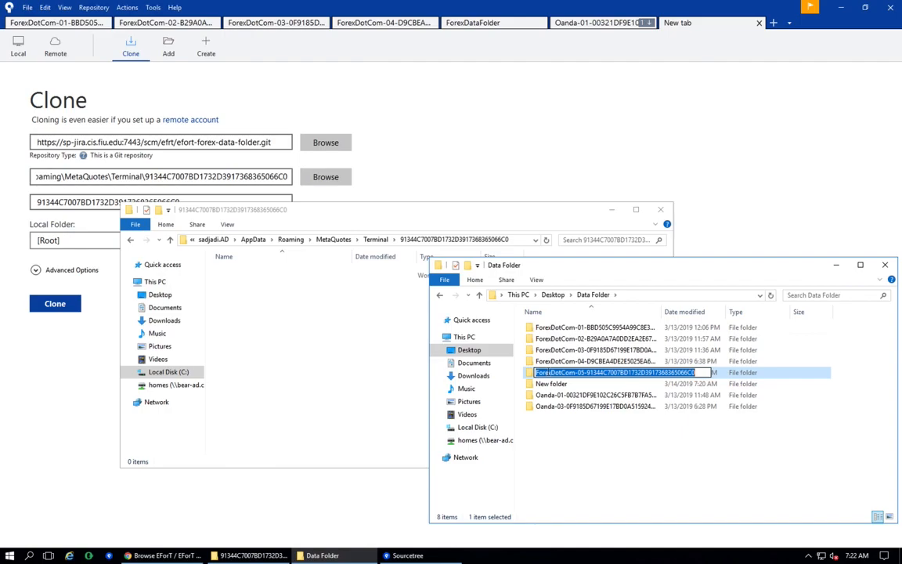
click(106, 202)
double_click(106, 204)
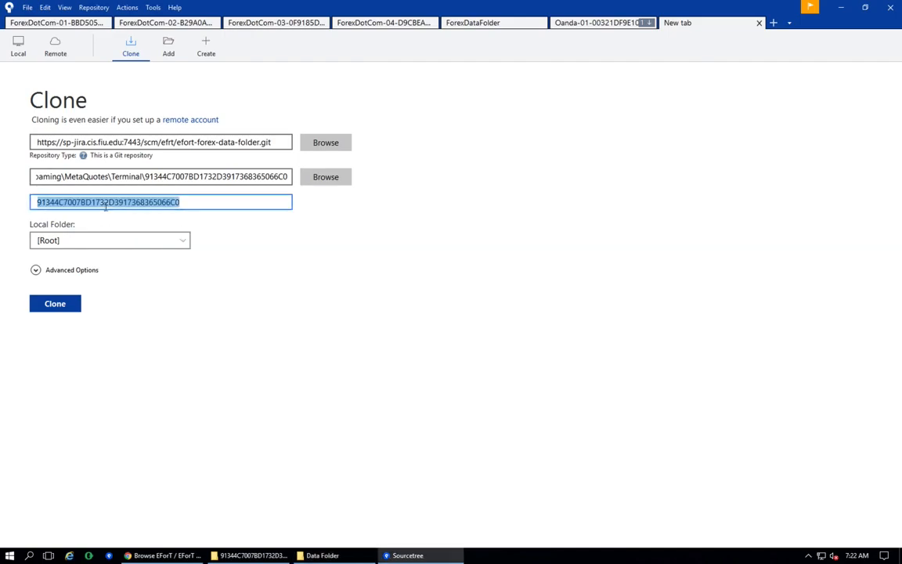
key(ctrl+v)
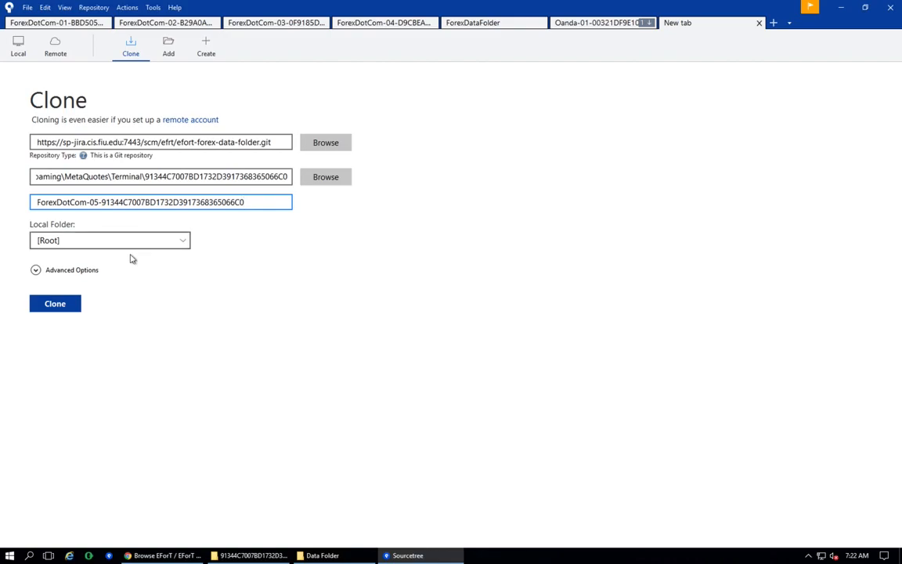
- Clone the repository into the MetaTrader data folder and open the master branch
click(73, 311)
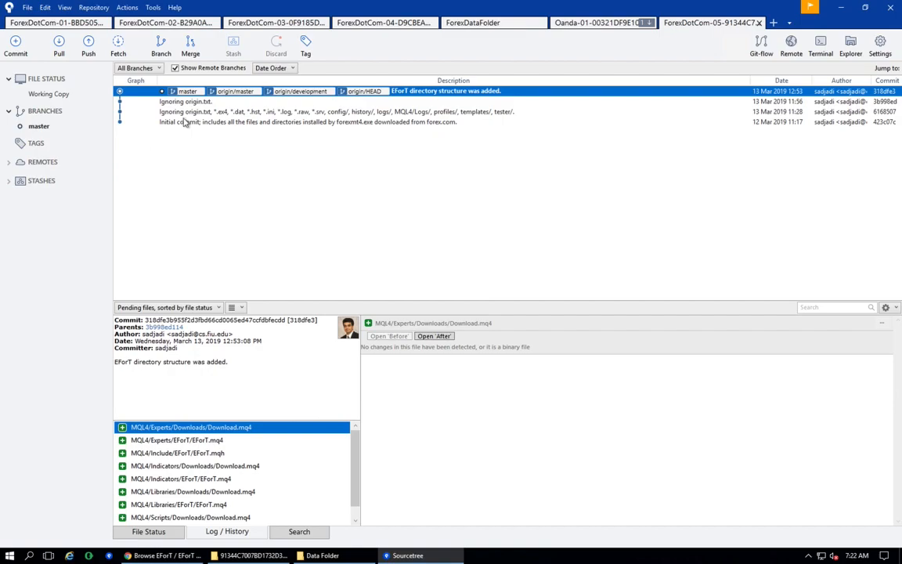
click(39, 127)
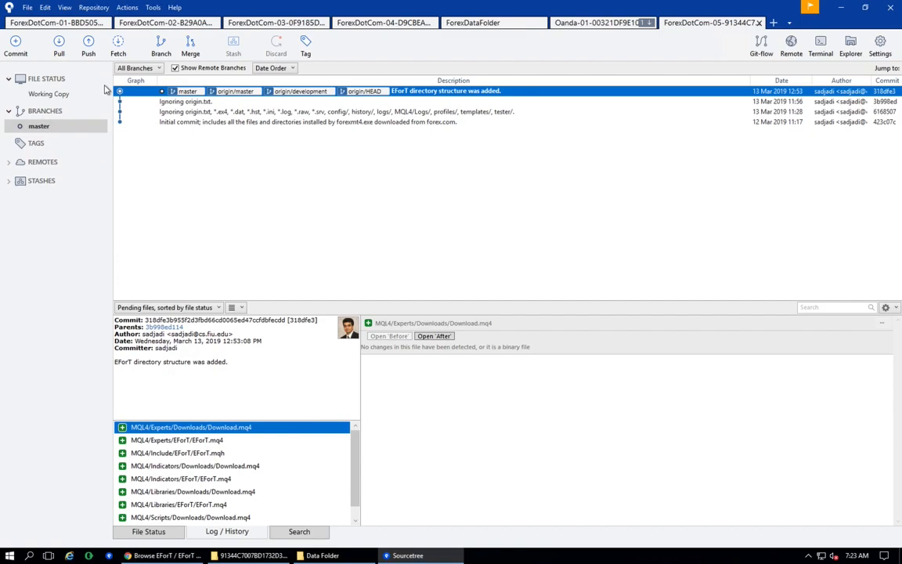
click(118, 43)
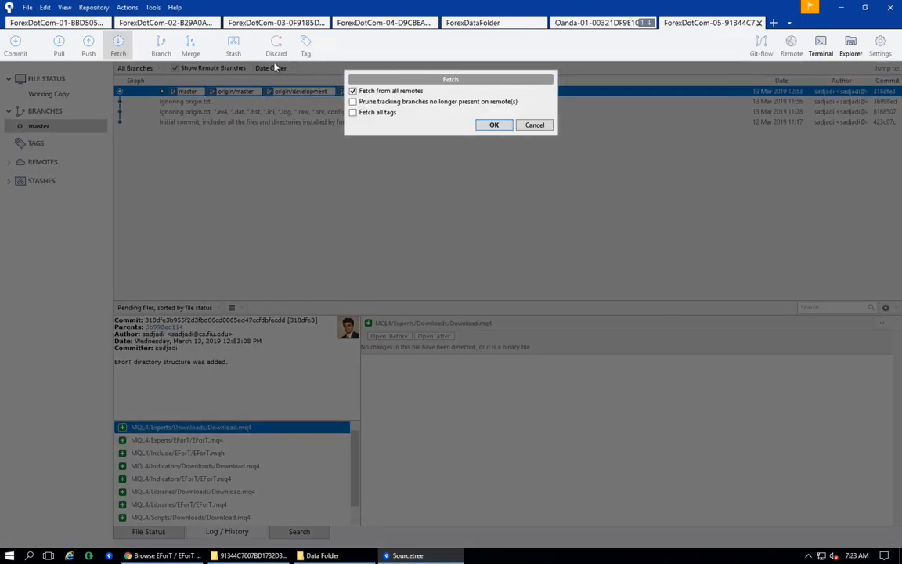
click(534, 125)
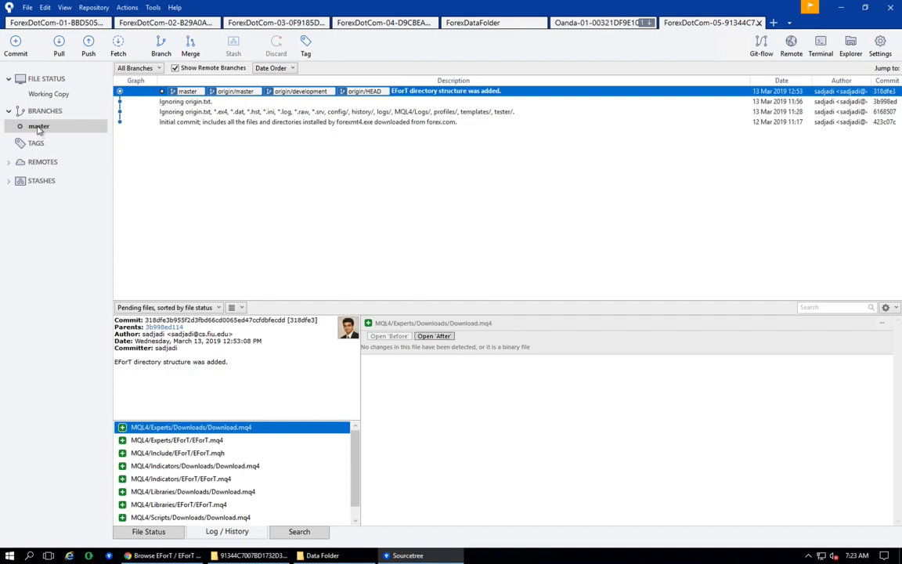
click(163, 45)
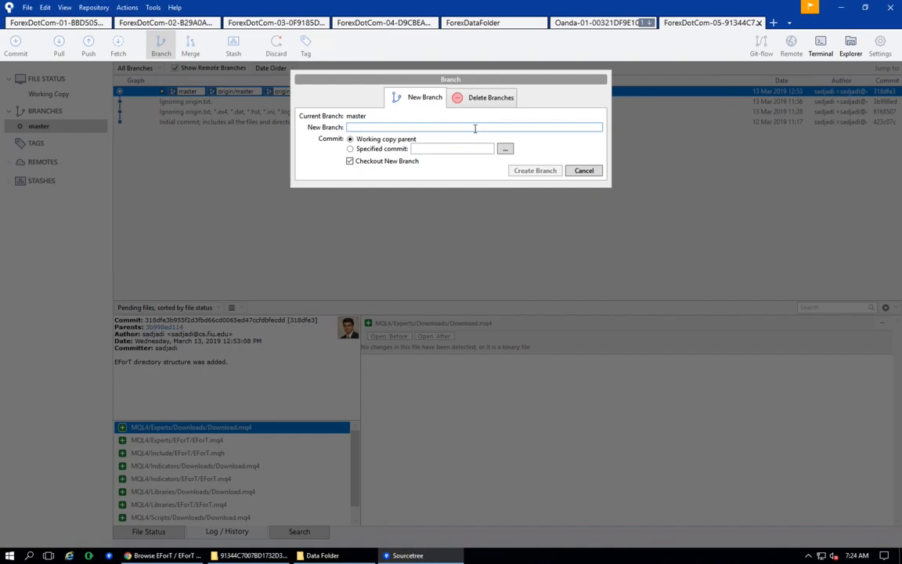
click(584, 171)
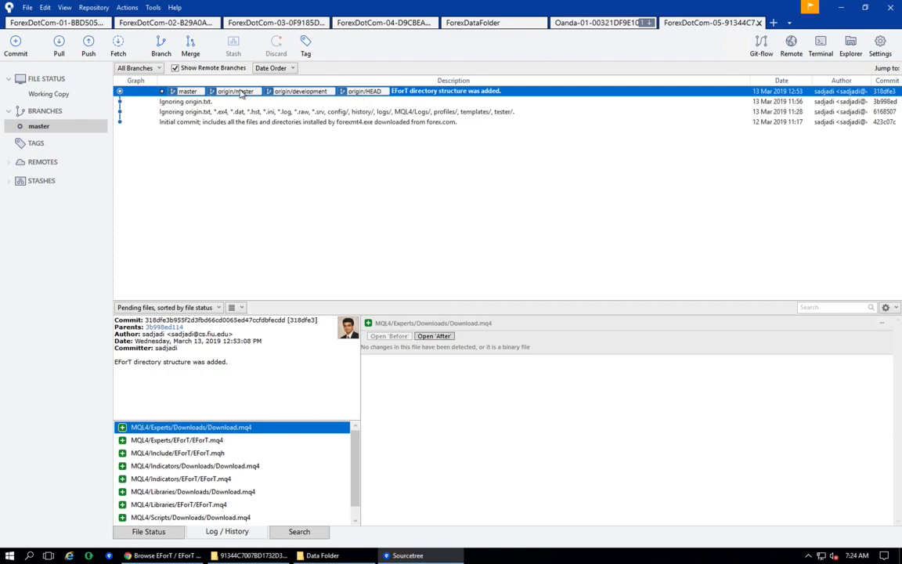
click(219, 69)
- Browse the repository's development branch and its clone options on Bitbucket
key(alt+Tab)
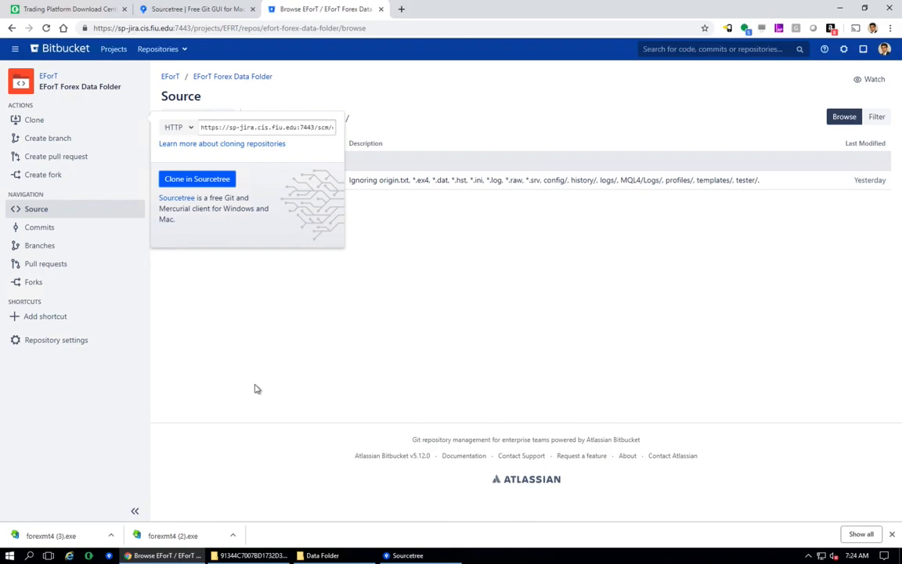
click(259, 311)
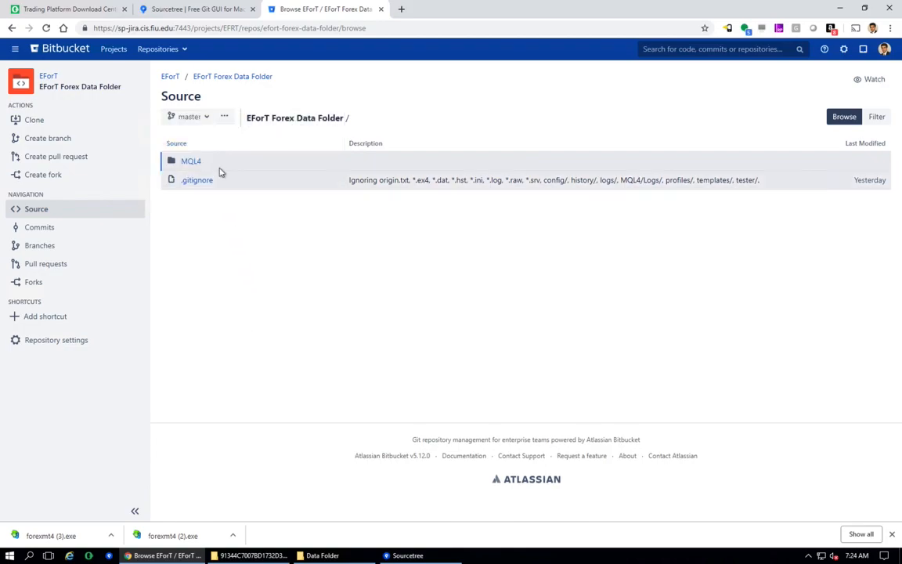
click(206, 119)
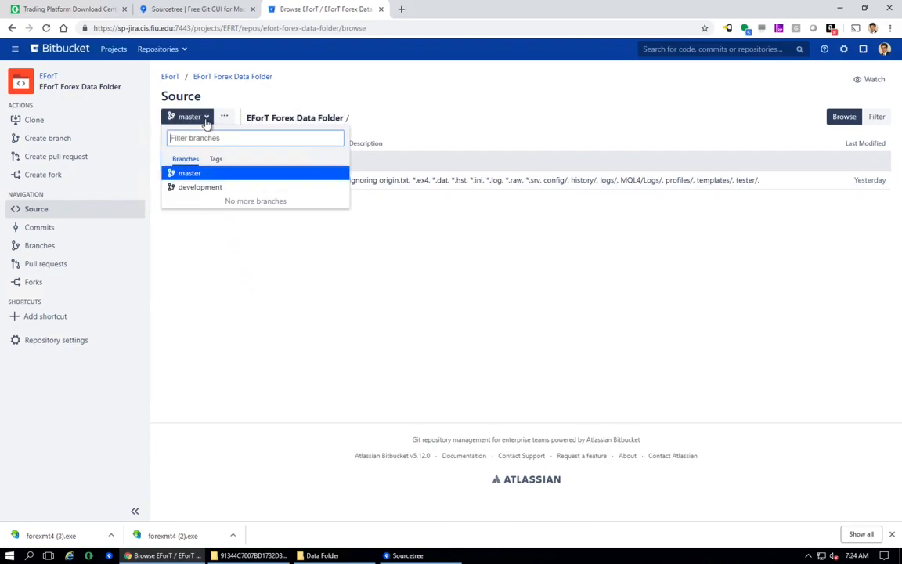
click(202, 189)
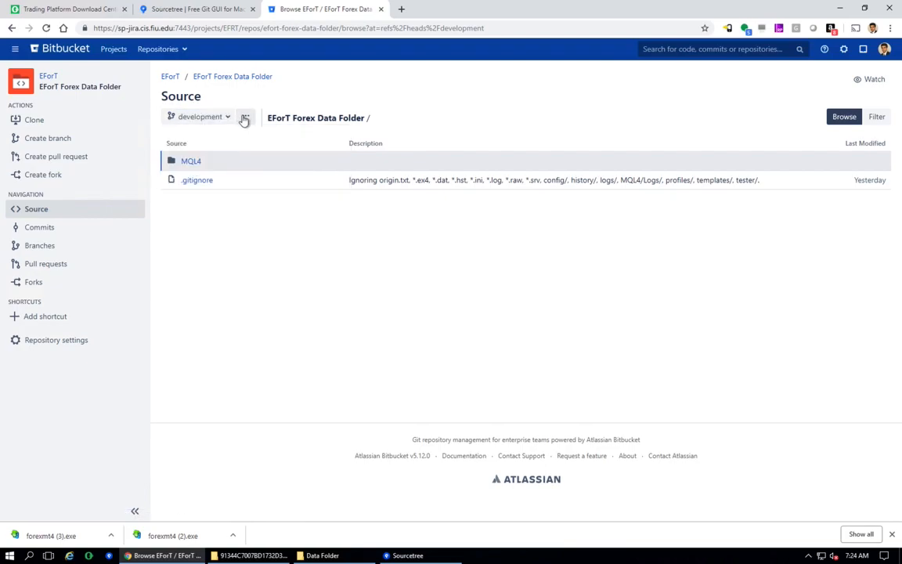
click(34, 120)
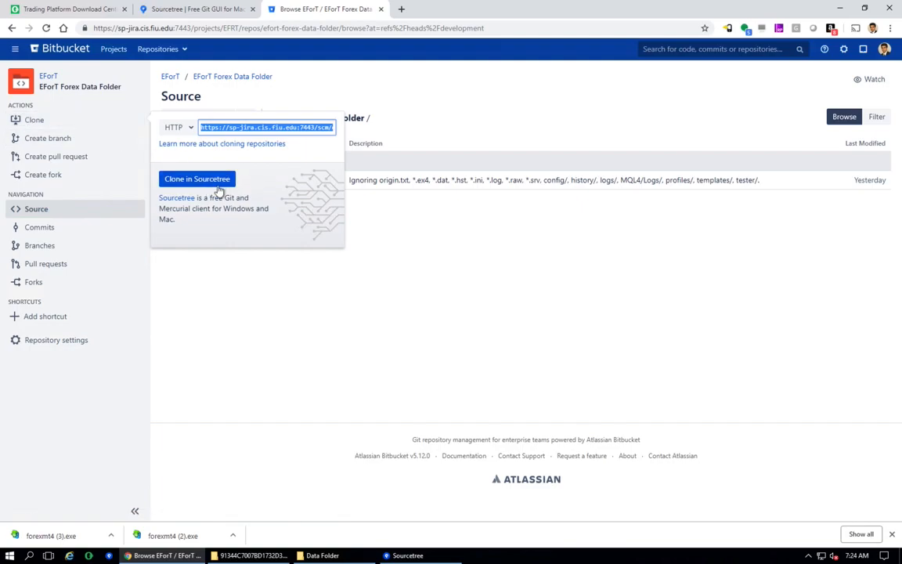
click(257, 293)
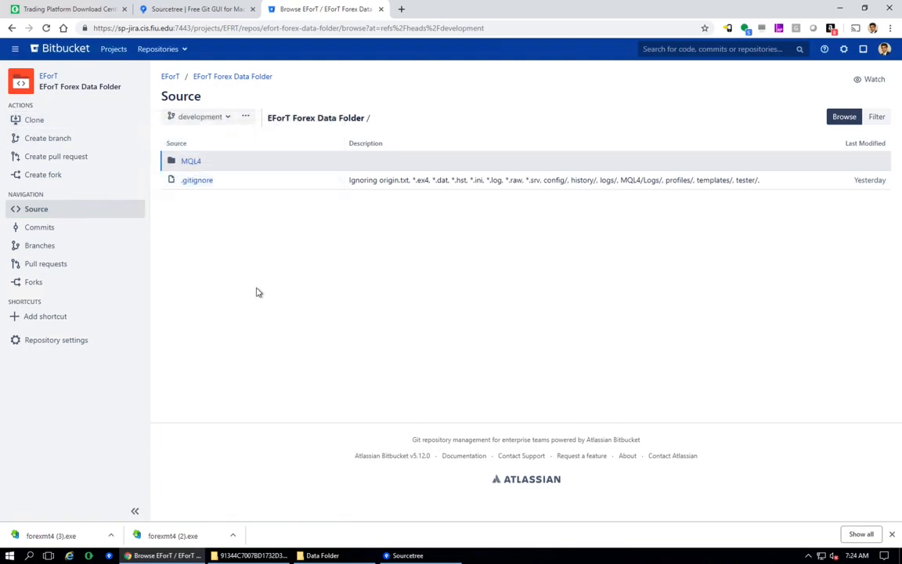
key(alt+Tab)
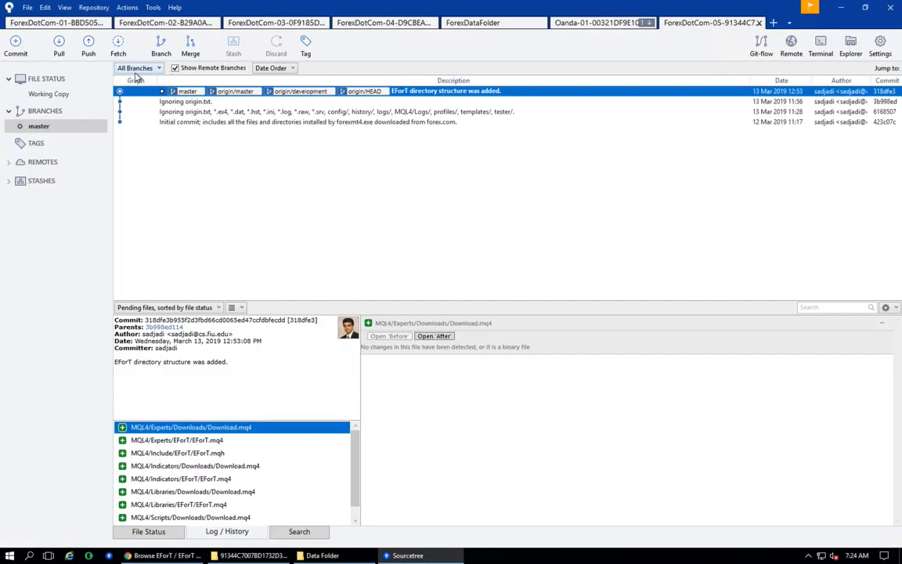
- Create and check out a new branch named Development from master
click(150, 47)
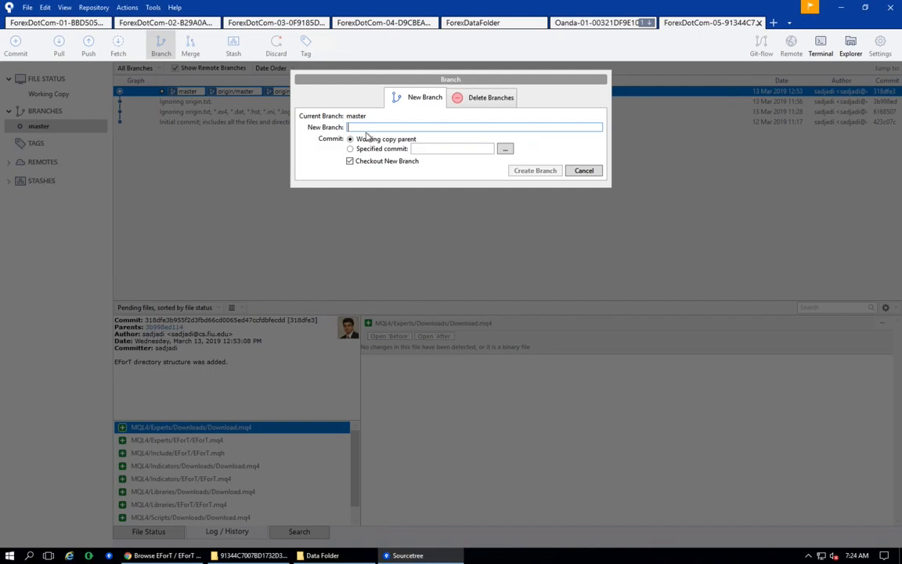
text(Deve)
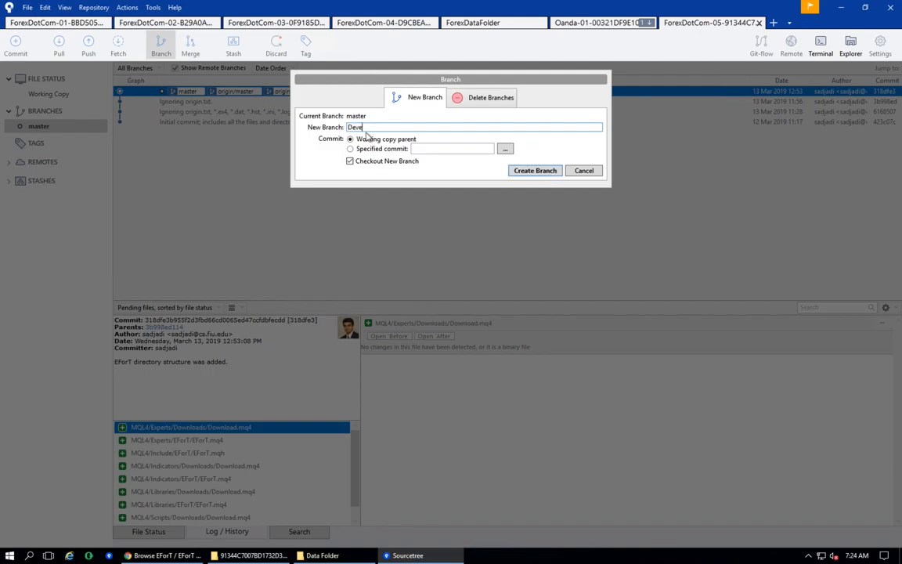
text(lopment)
click(537, 173)
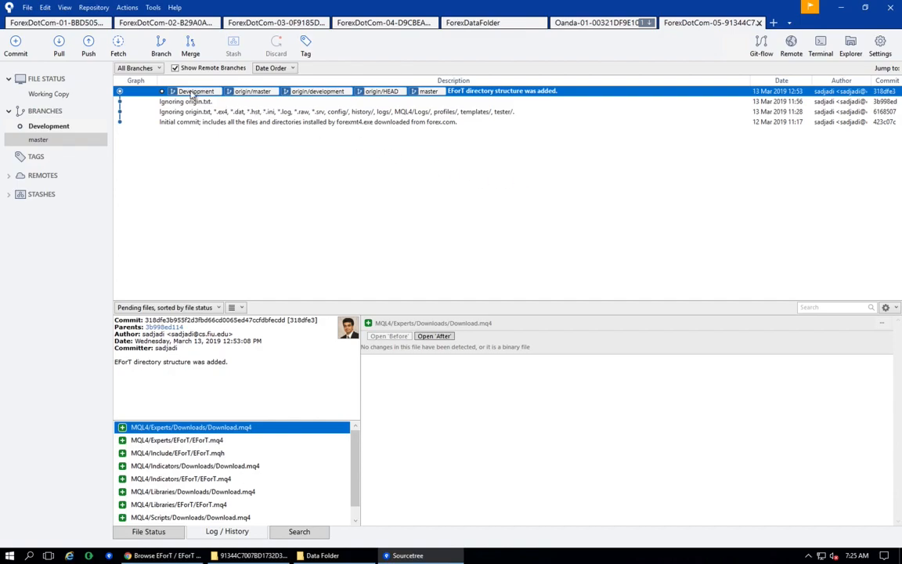
- Create and check out a new branch named EA-LinearRegressionChannel from Development
click(162, 47)
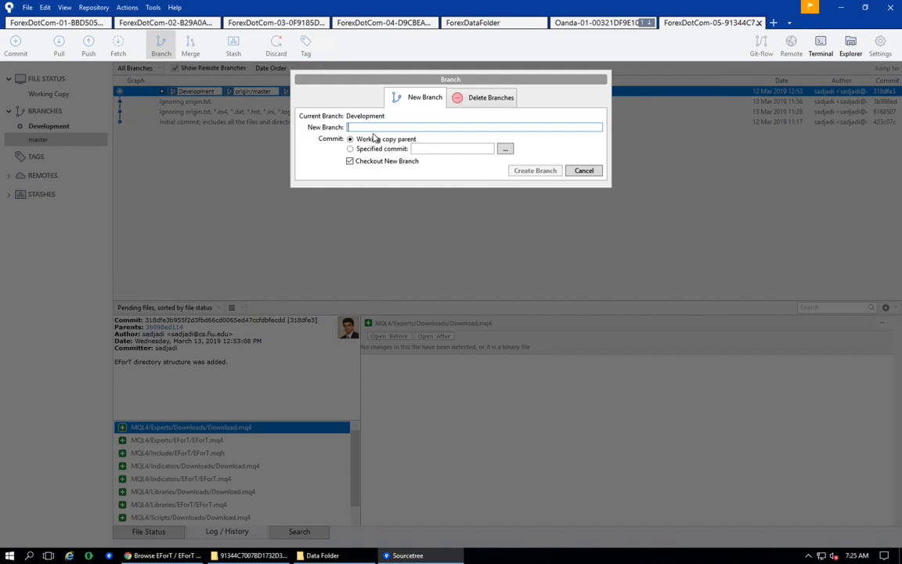
text(EA-LinearRe)
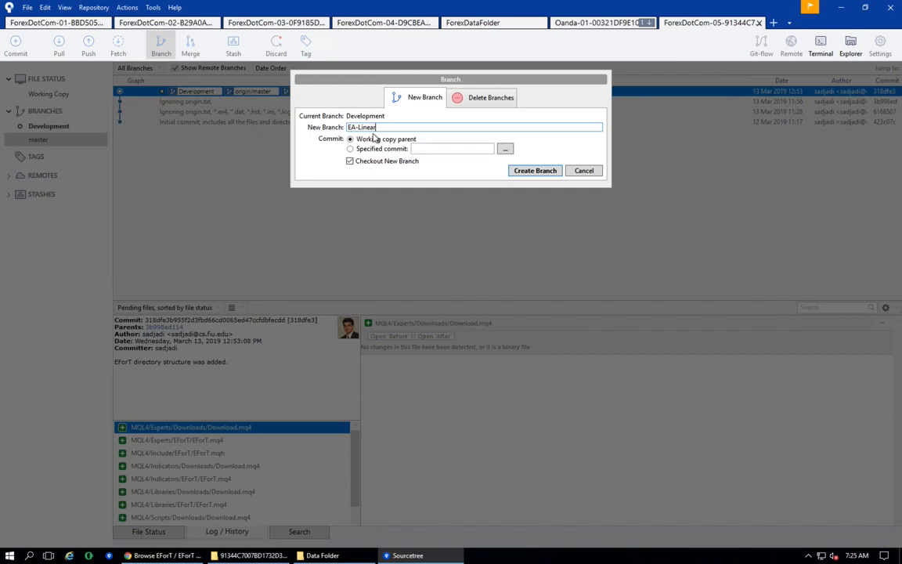
text(gressionChannel)
click(535, 170)
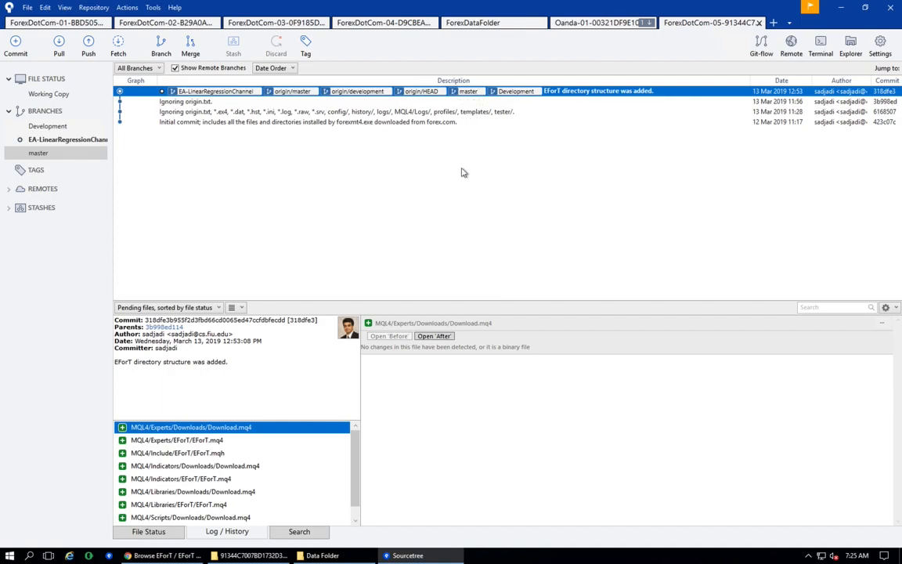
- Copy the contents of the ForexDotCom-05 backup folder into the MetaTrader data folder, replacing files with the same names
click(269, 556)
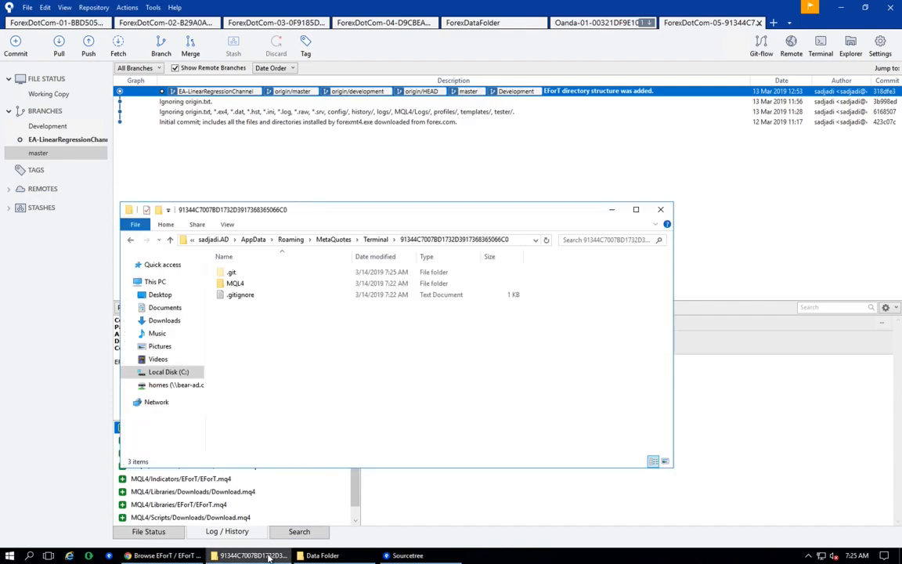
click(321, 555)
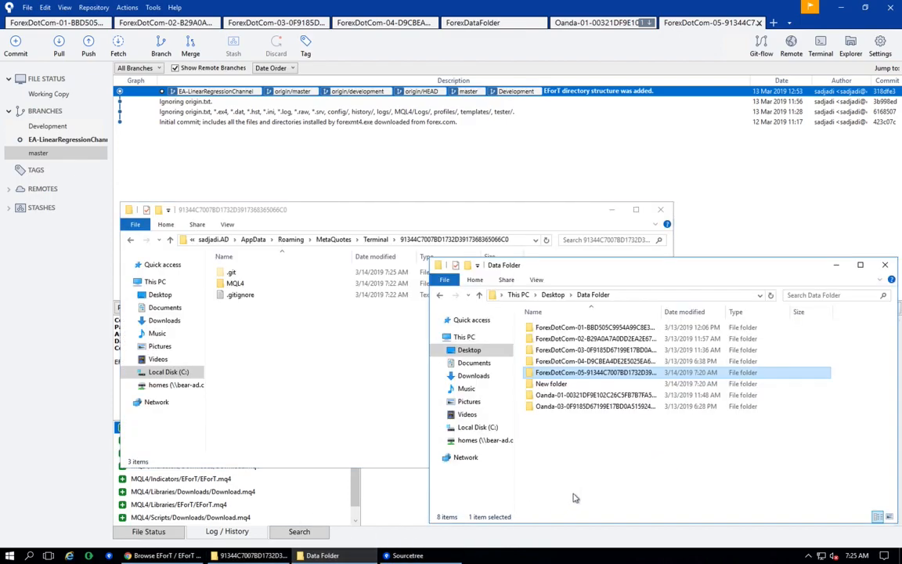
double_click(621, 375)
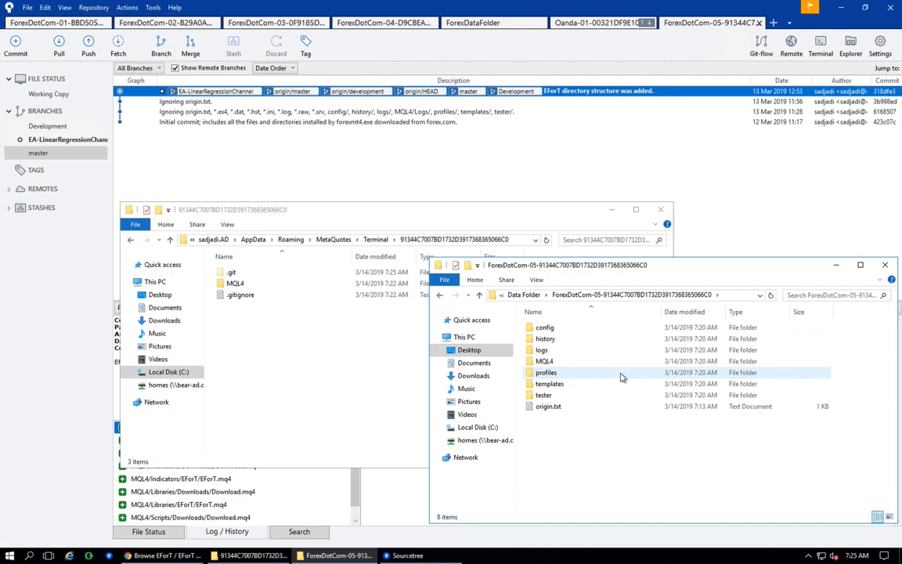
drag(552, 436, 303, 370)
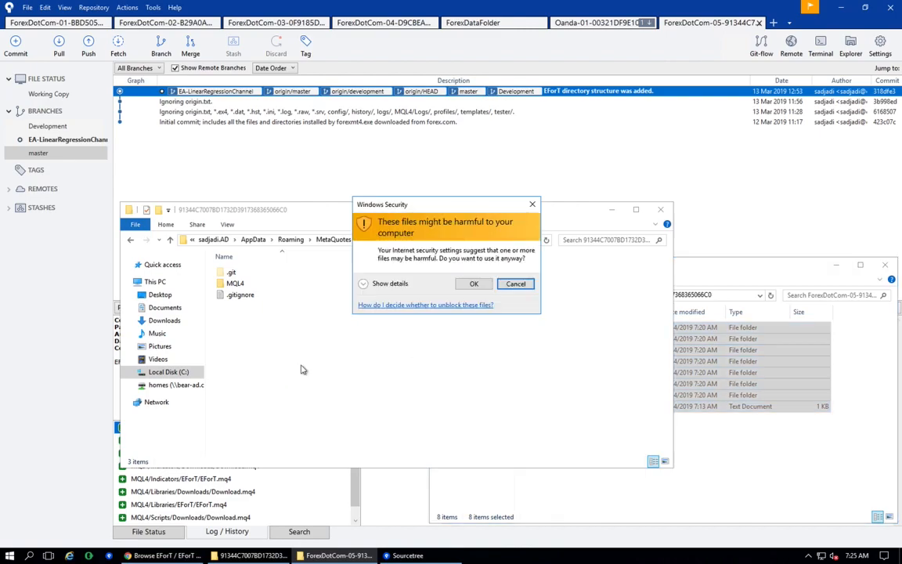
click(470, 284)
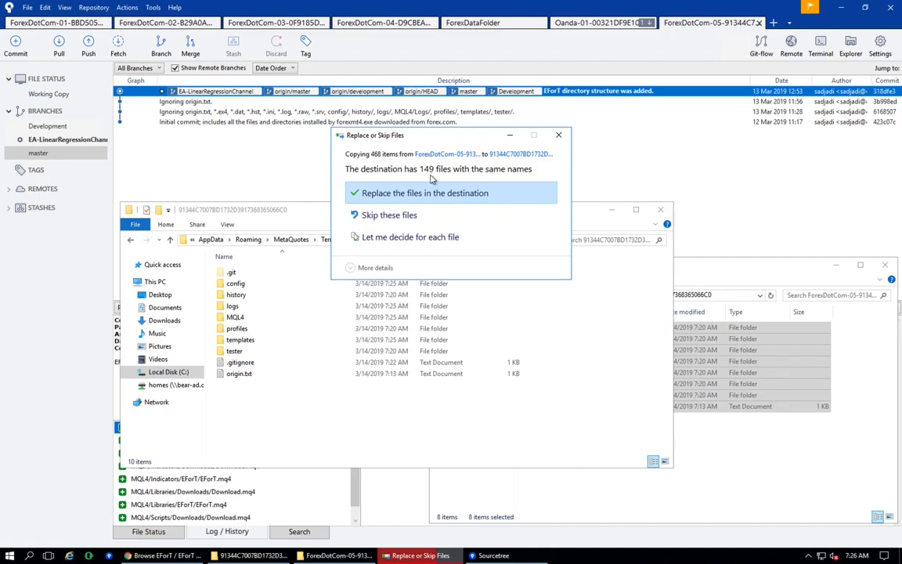
click(403, 223)
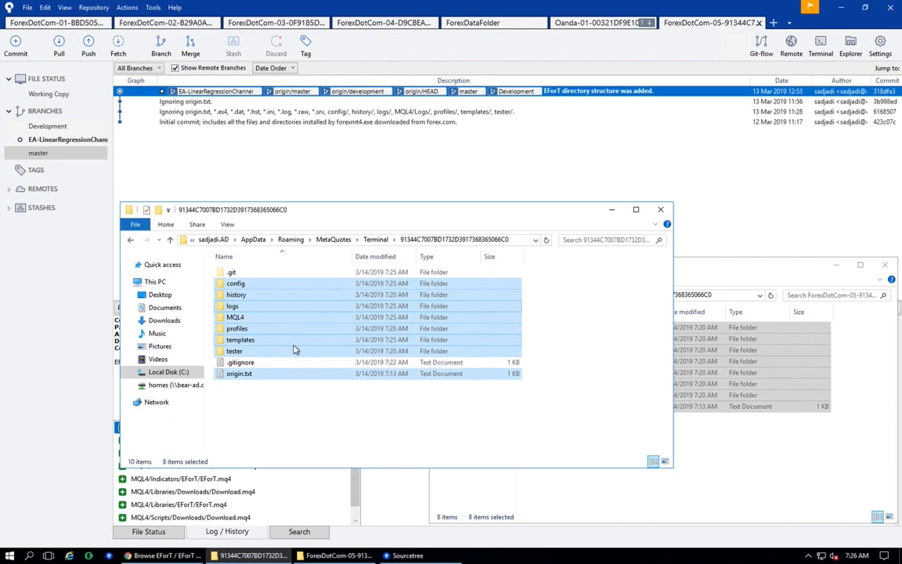
click(268, 401)
- Open the working copy and review the two unstaged linear regression channel.mq4 files
click(63, 373)
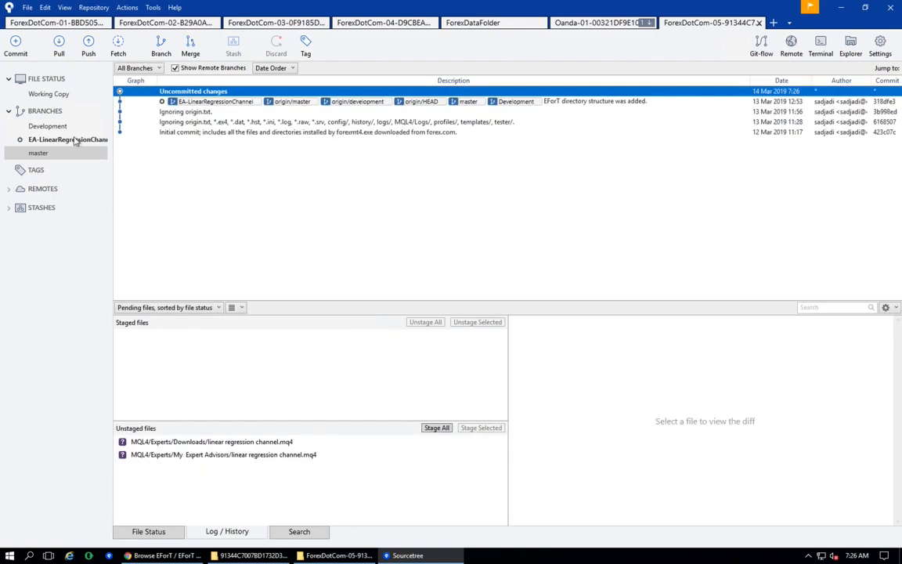
click(75, 140)
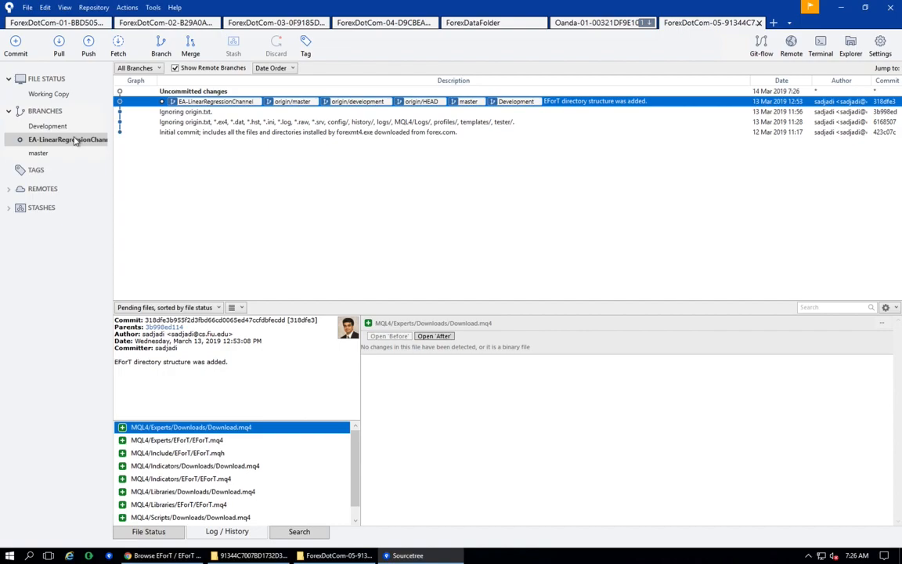
click(59, 94)
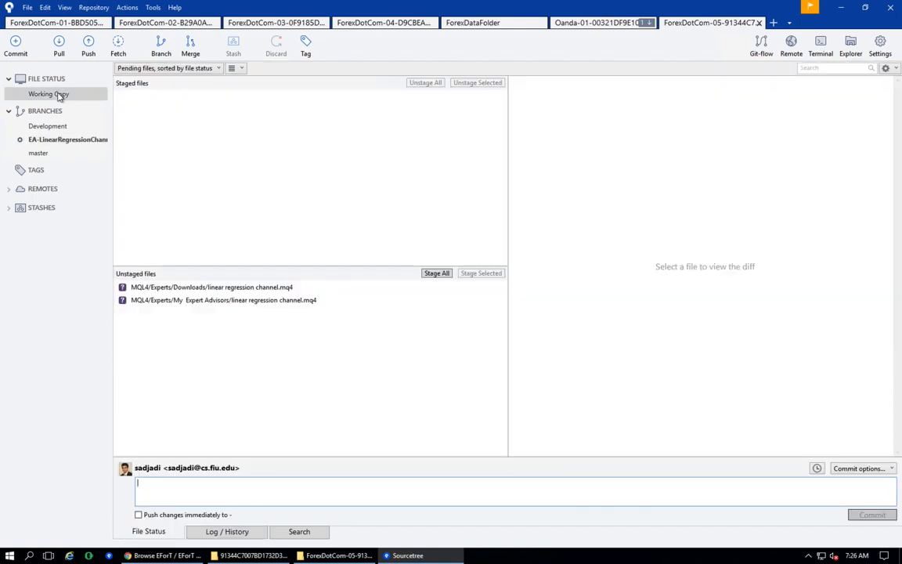
click(222, 288)
click(224, 301)
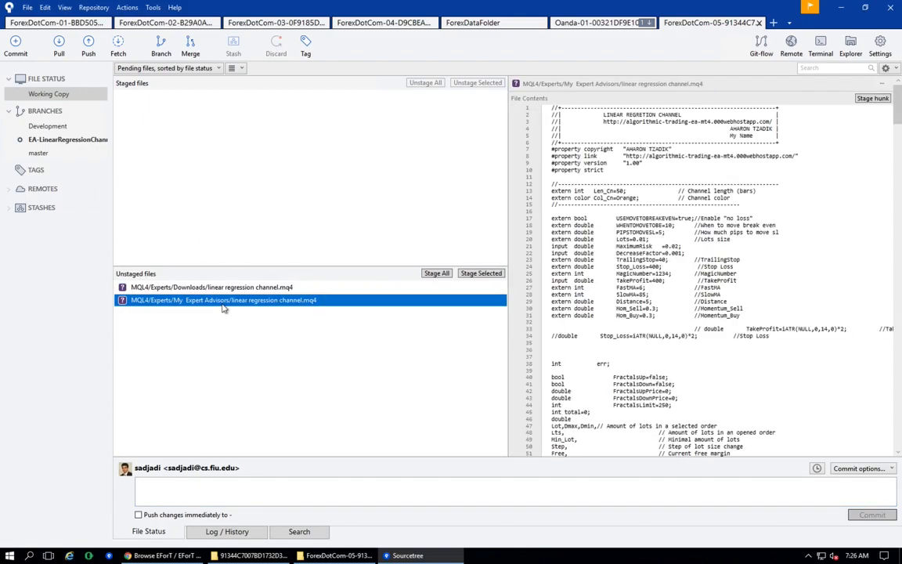
click(240, 288)
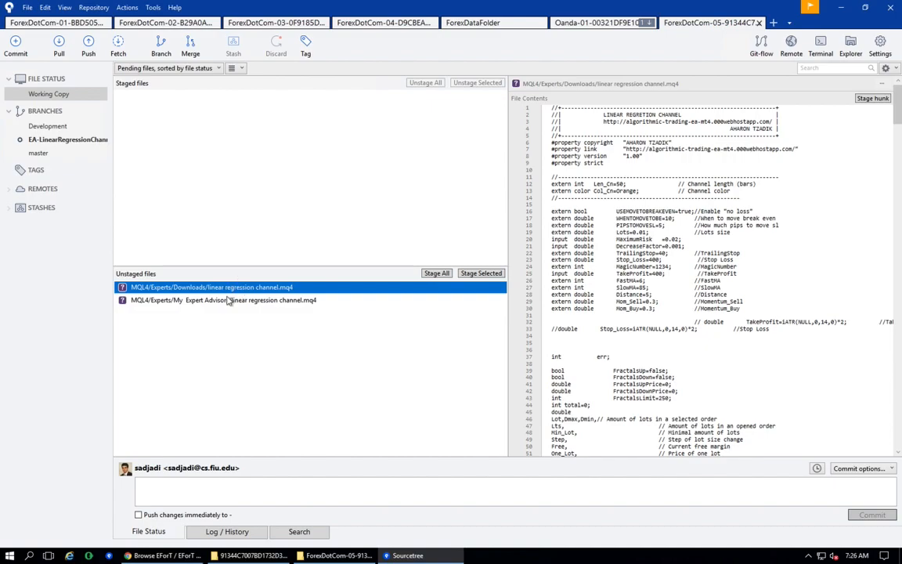
click(237, 301)
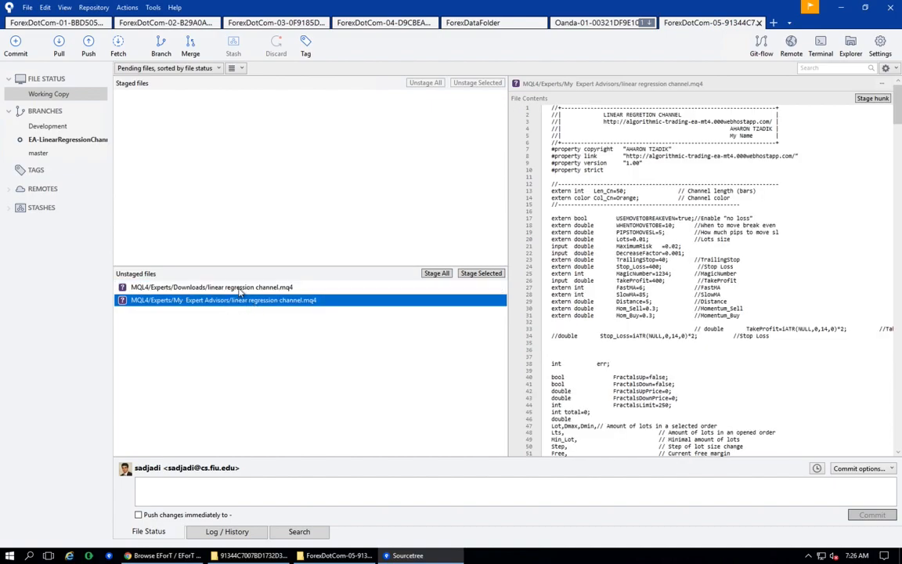
click(239, 288)
click(237, 300)
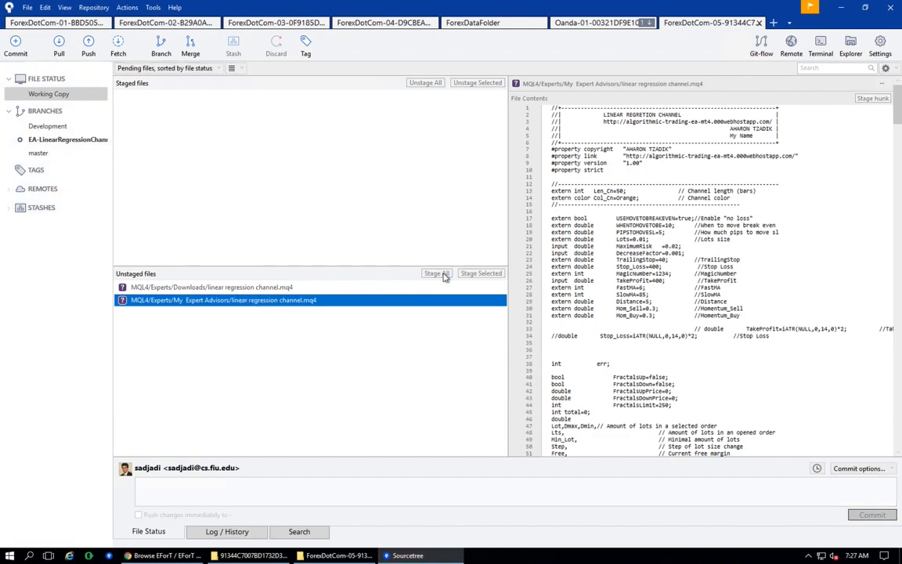
click(437, 273)
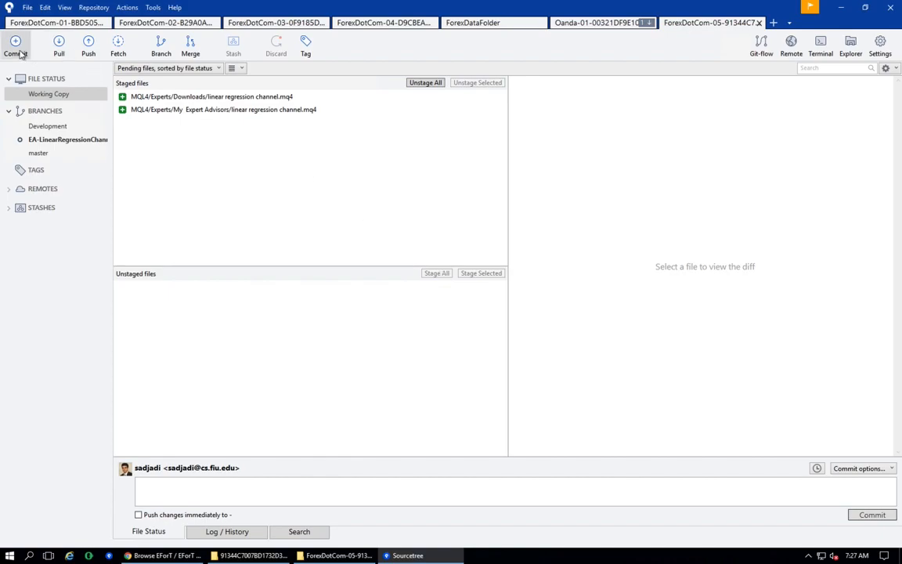
click(220, 97)
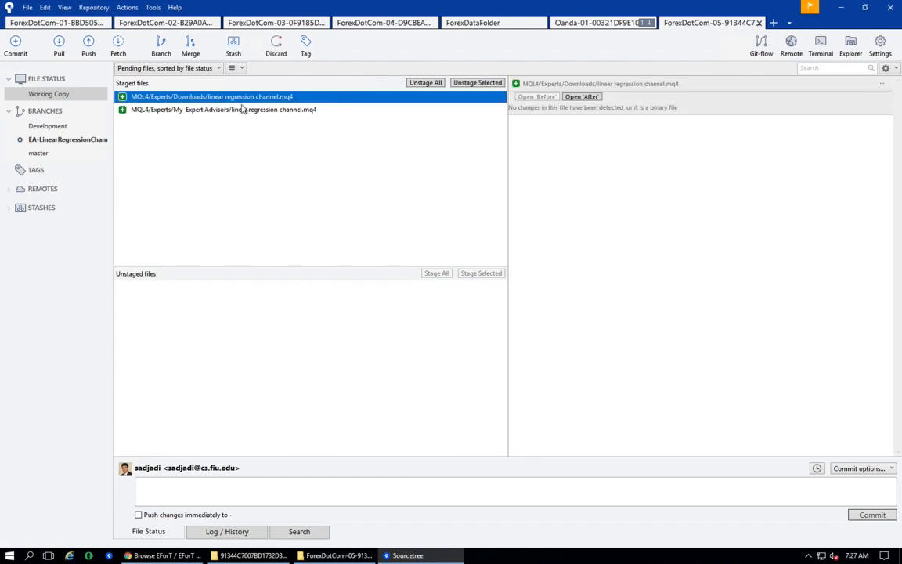
click(428, 83)
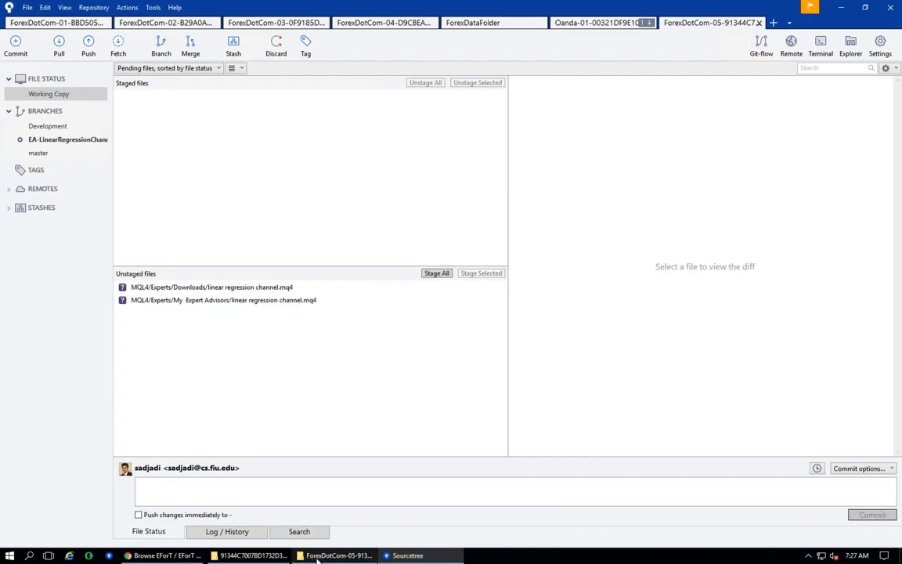
- Move the My Expert Advisors folder into the EForT folder under MQL4/Experts in the data folder
mouse_move(313, 560)
click(270, 510)
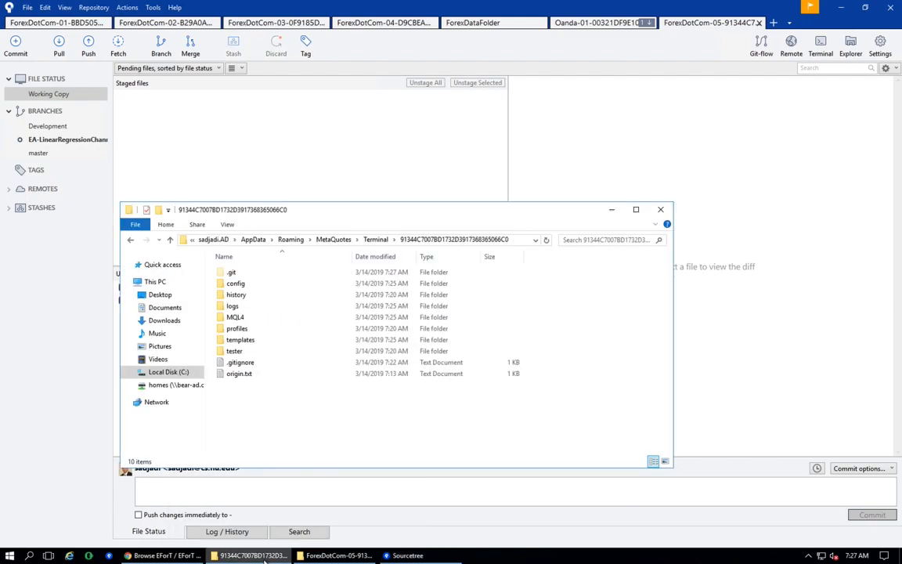
click(252, 318)
double_click(252, 318)
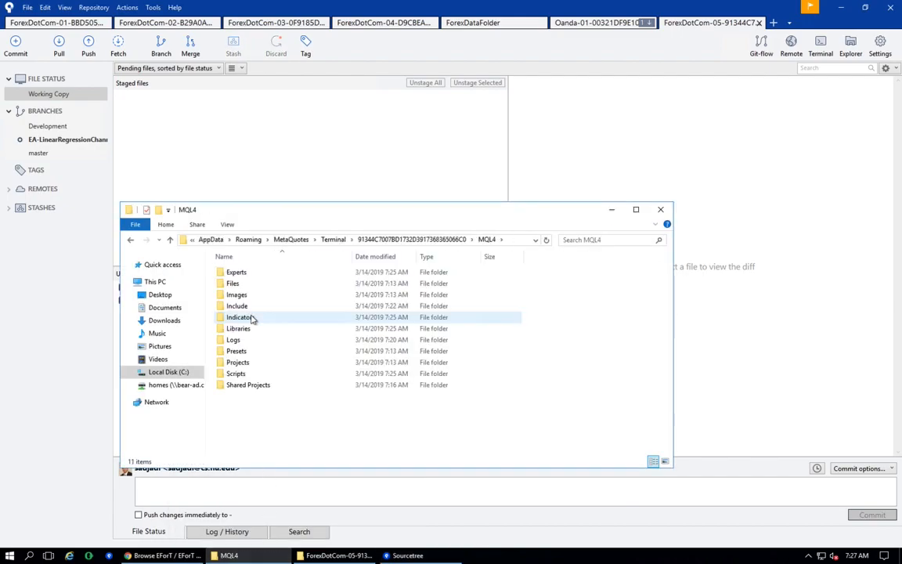
double_click(254, 273)
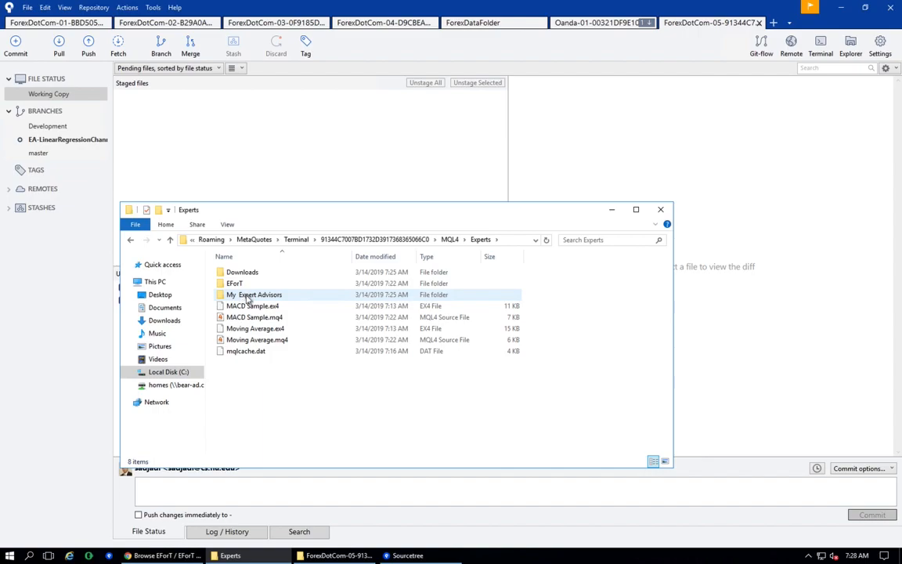
click(245, 296)
drag(247, 296, 238, 285)
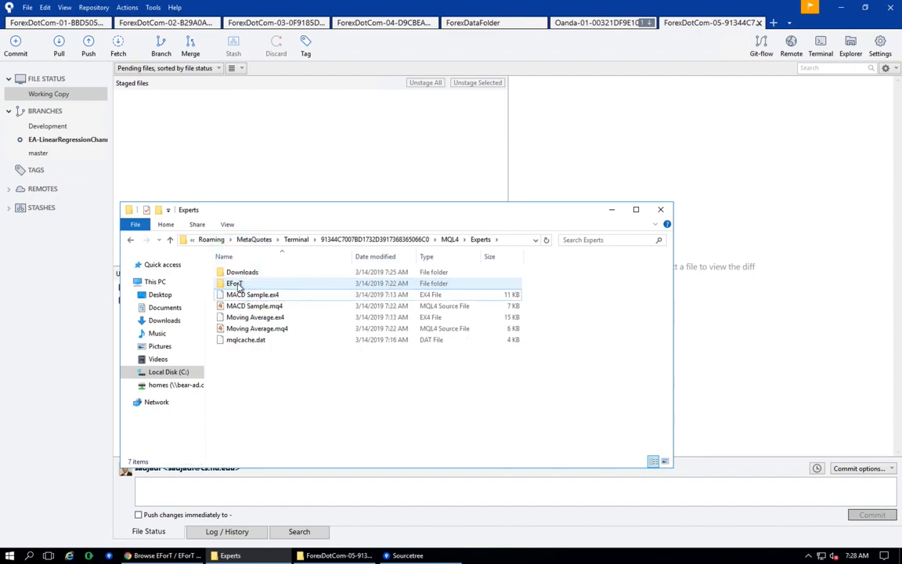
- Rename the My Expert Advisors folder inside Experts/EForT to LinearRegressionChannel
double_click(235, 284)
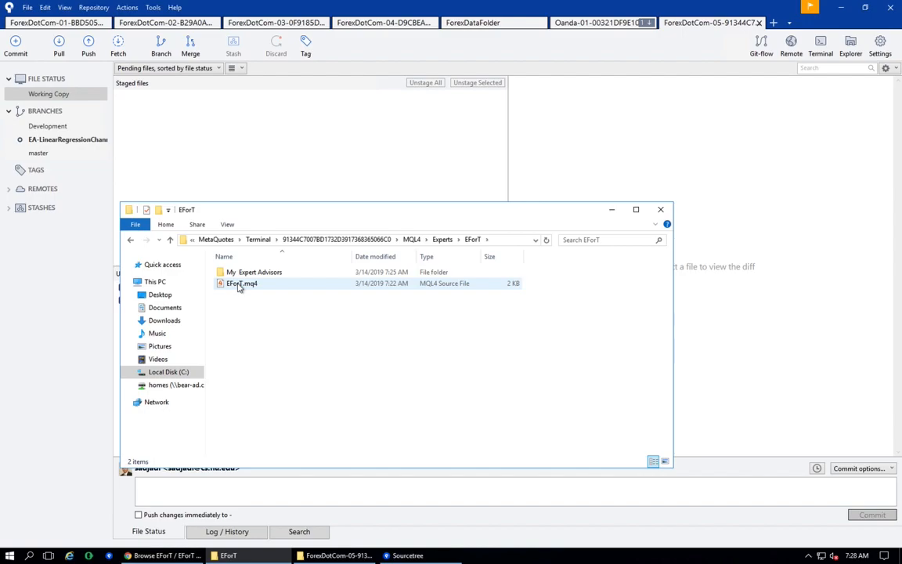
click(259, 275)
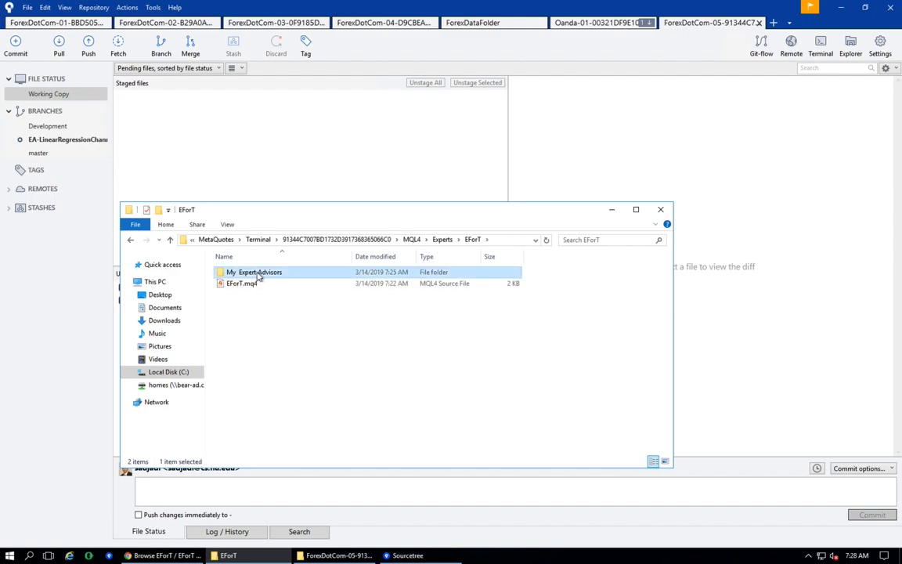
right_click(258, 276)
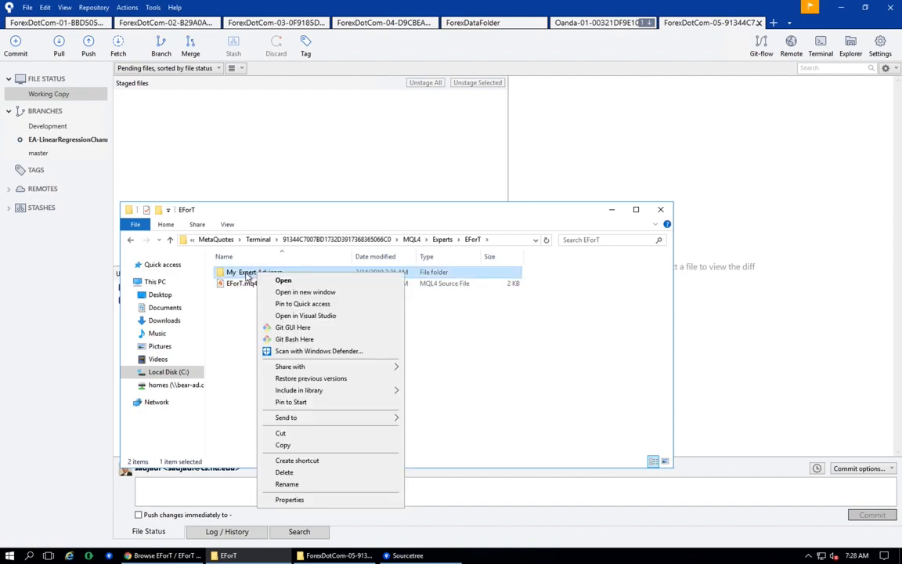
key(m)
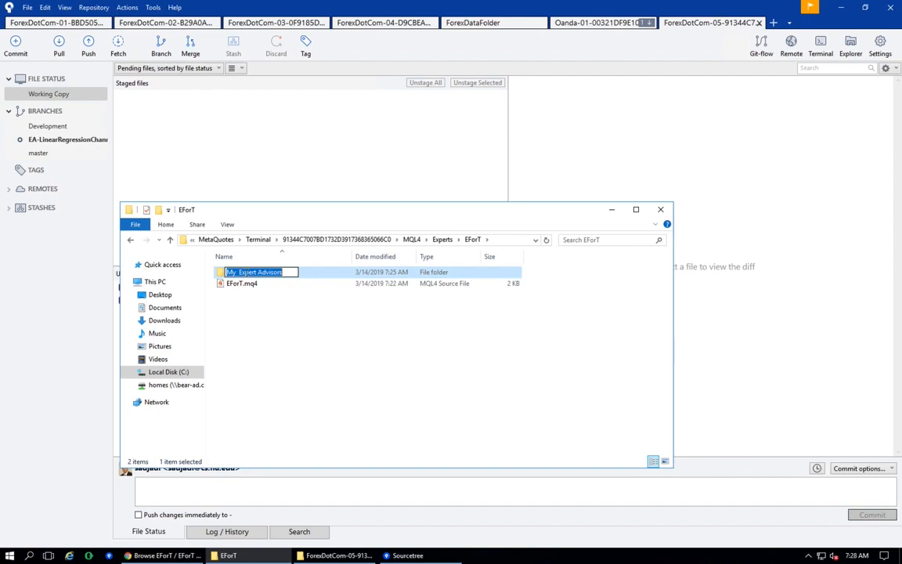
text(Li)
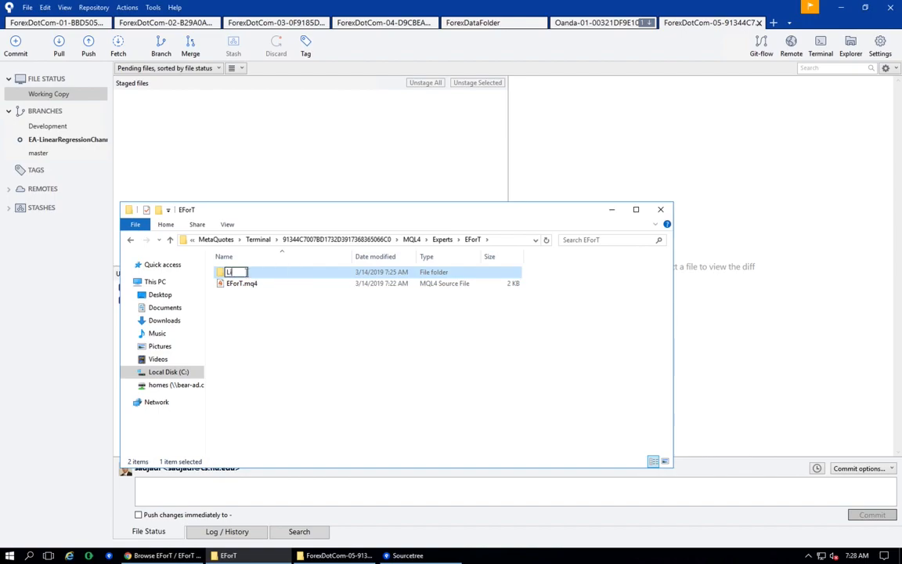
text(nearRegression)
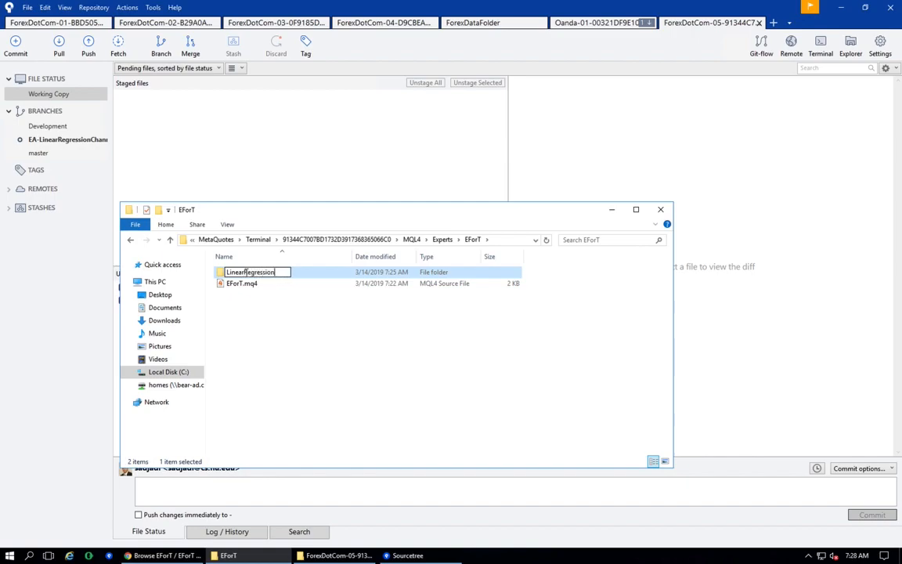
text(Channel)
key(Return)
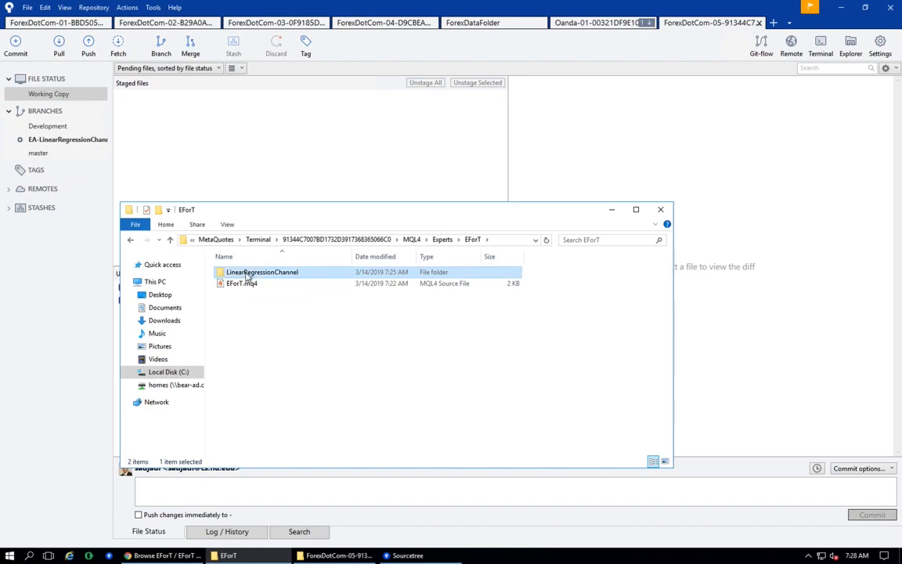
- Inspect the LinearRegressionChannel folder and the EForT folders under Include, Libraries and Scripts
double_click(247, 272)
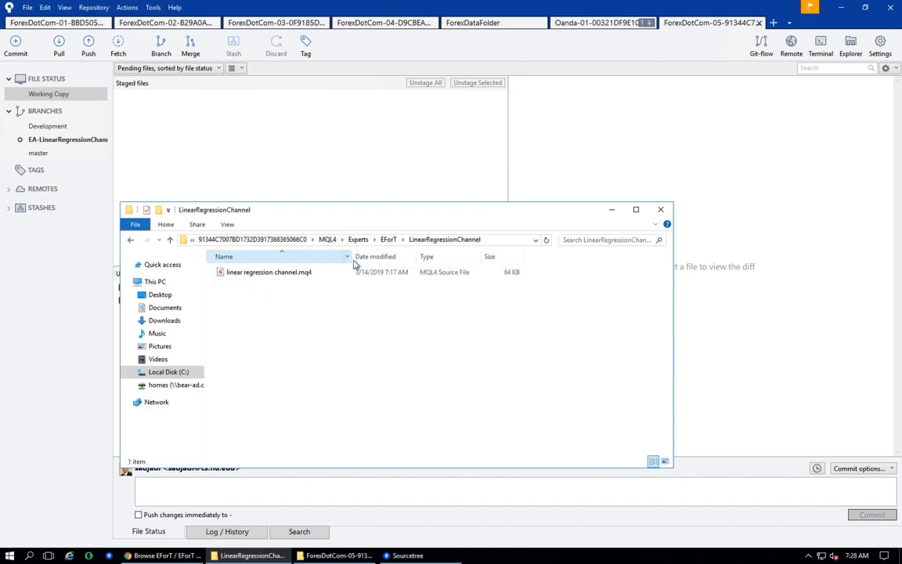
click(389, 240)
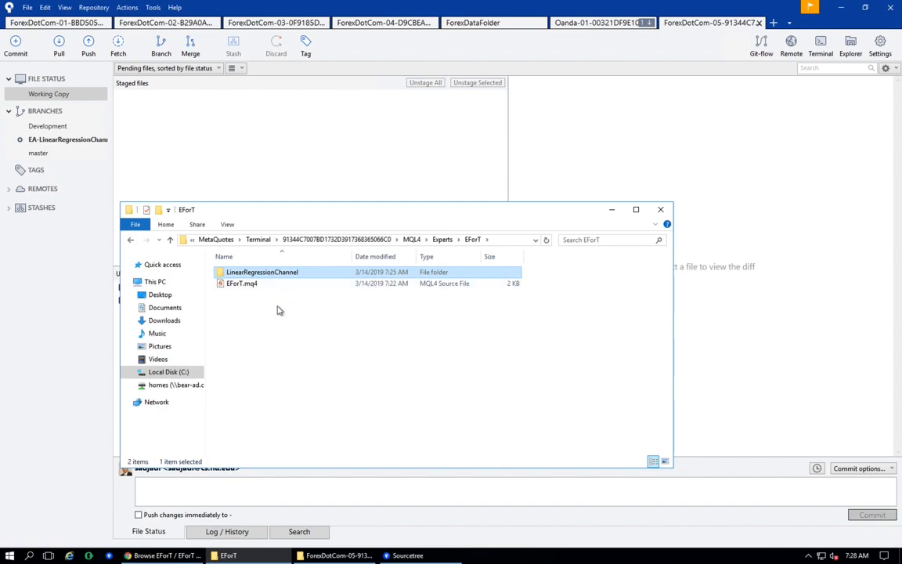
double_click(294, 277)
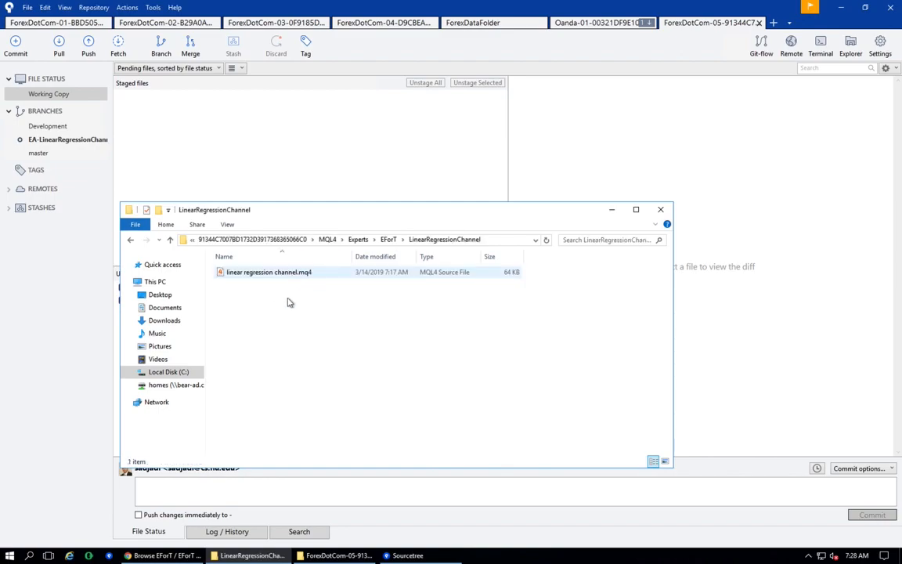
click(358, 239)
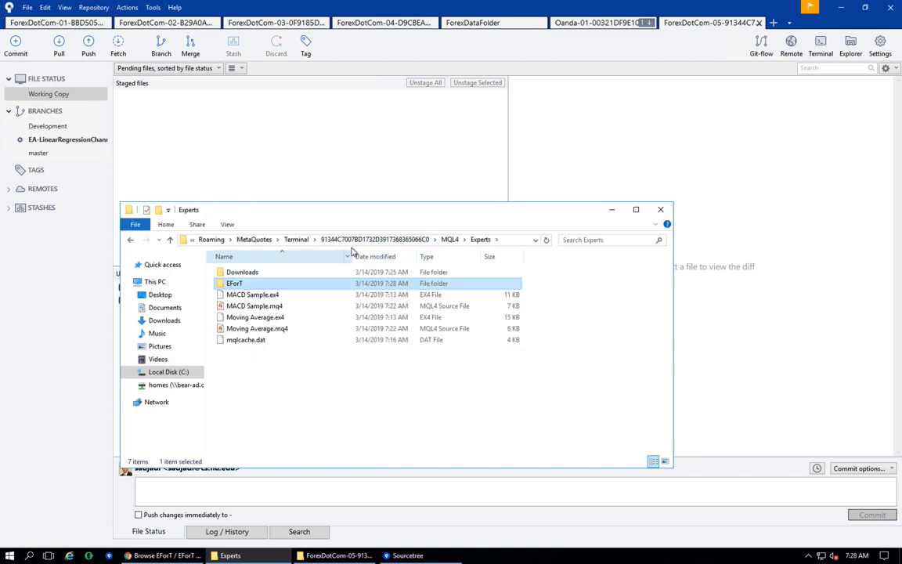
click(449, 240)
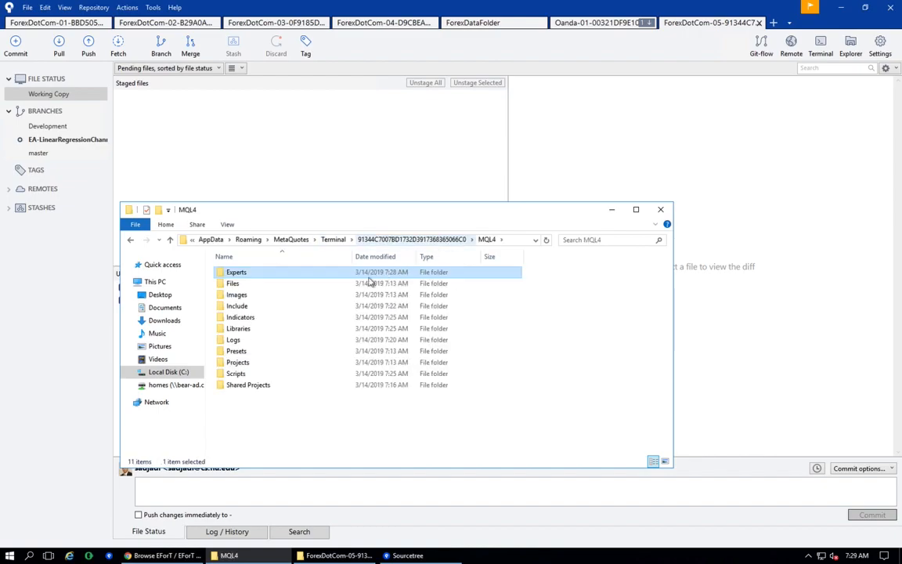
double_click(267, 308)
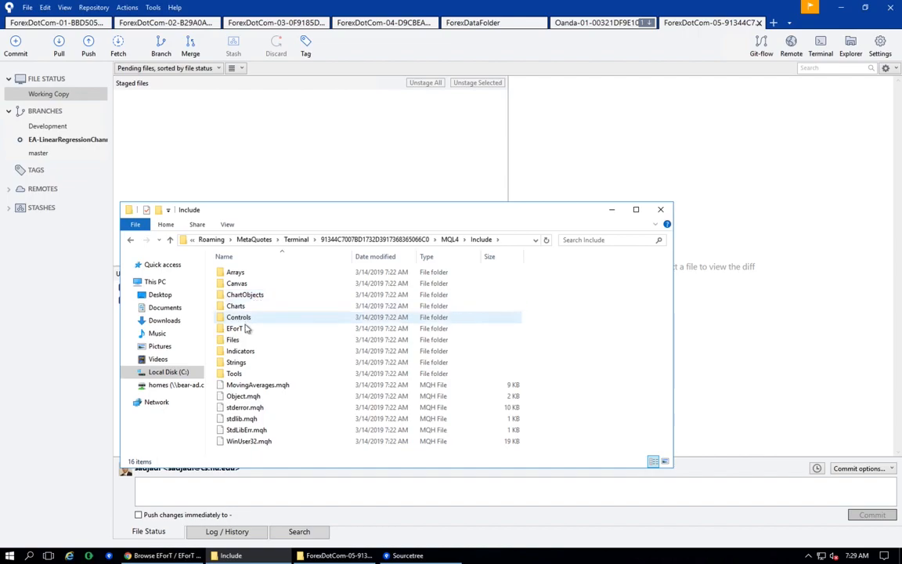
double_click(237, 328)
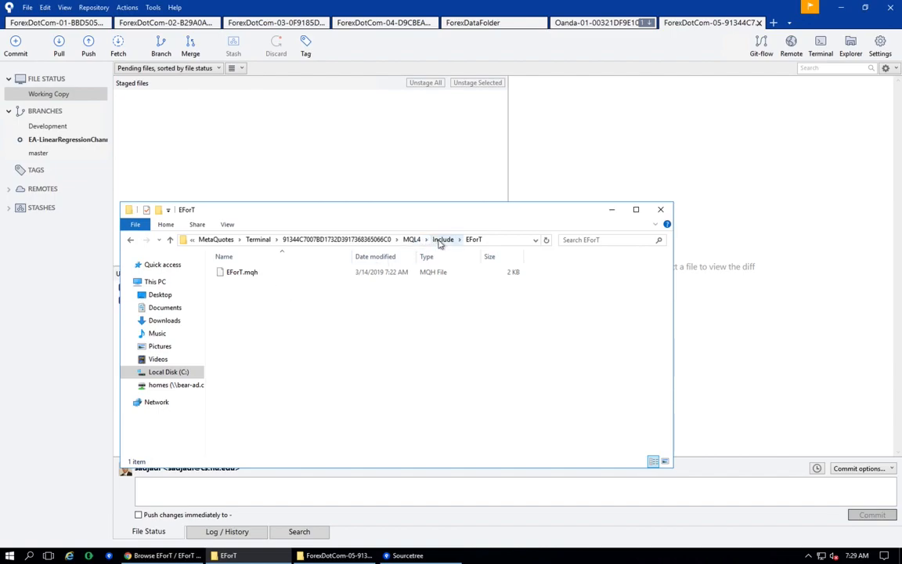
click(412, 241)
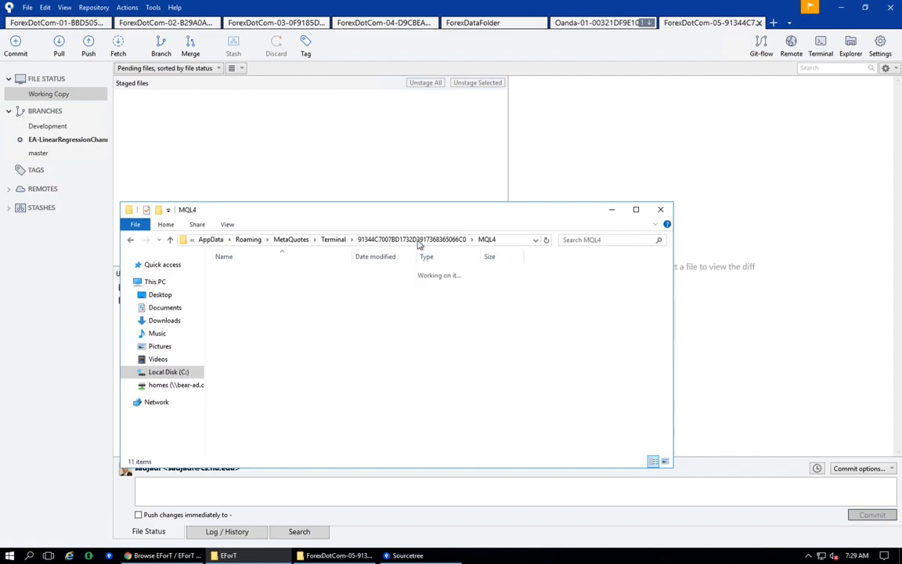
double_click(255, 330)
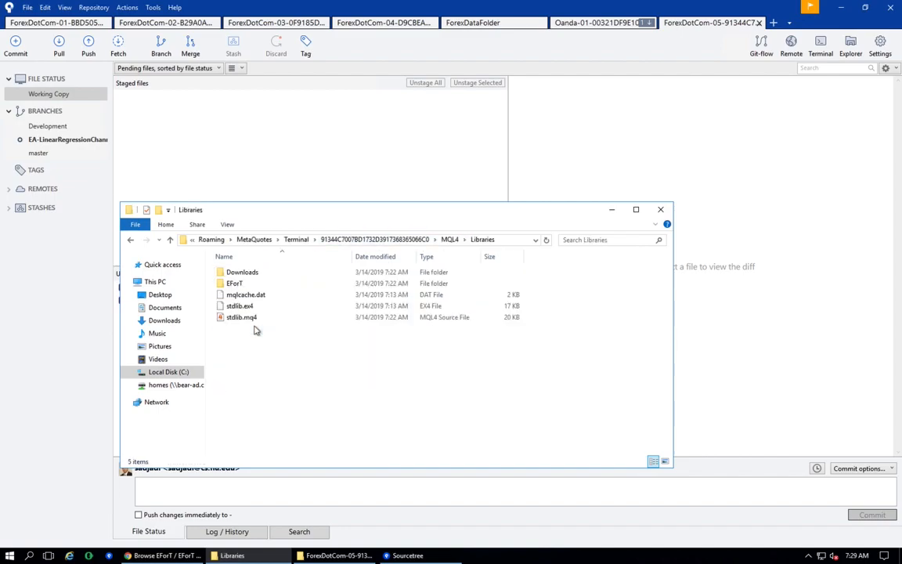
double_click(239, 285)
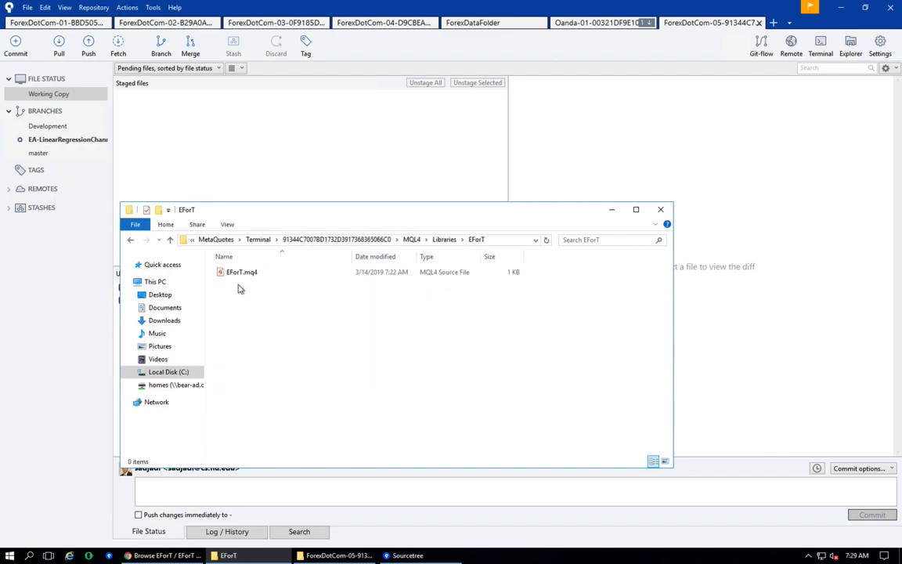
click(411, 239)
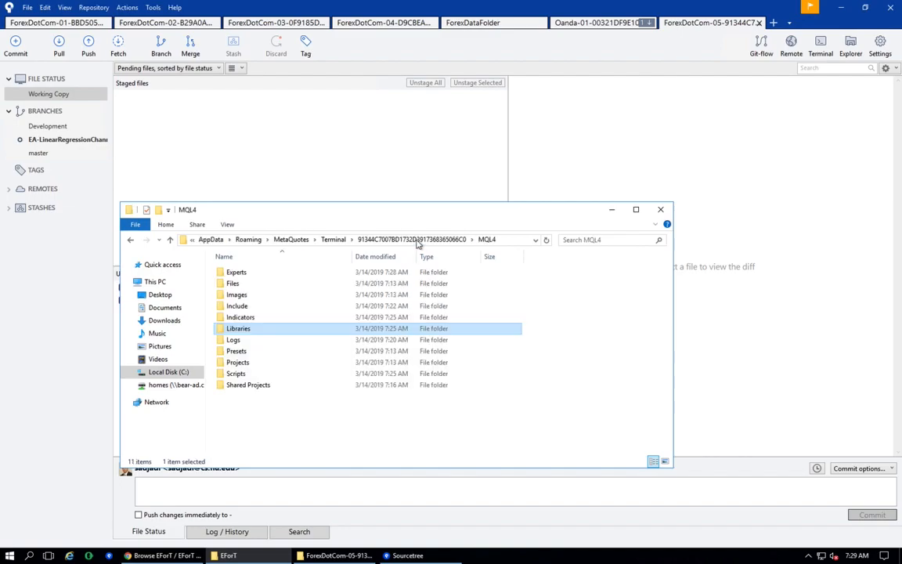
double_click(256, 373)
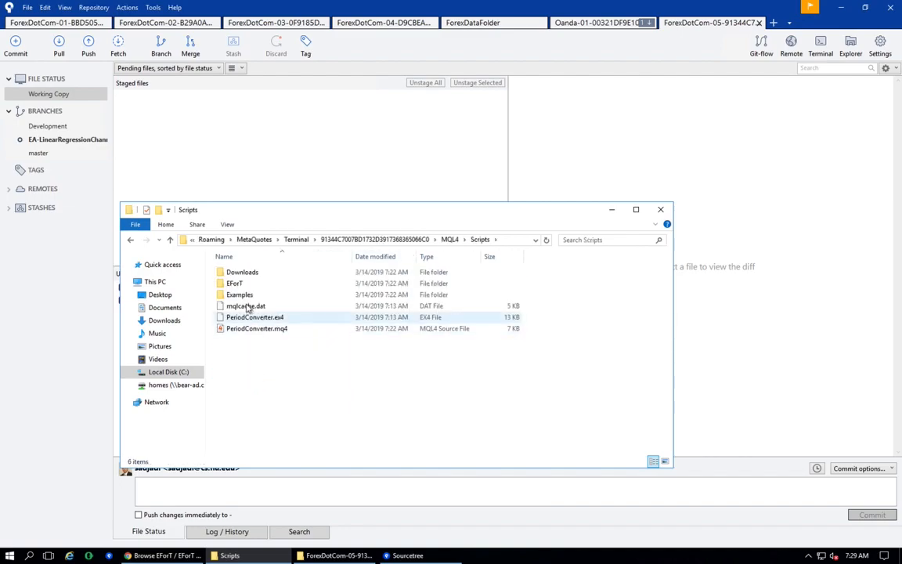
double_click(239, 284)
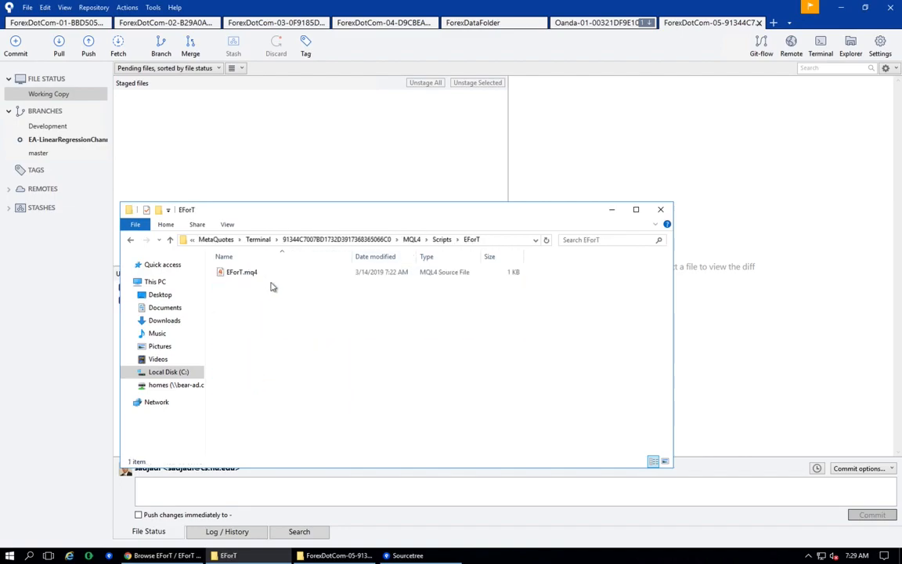
click(411, 239)
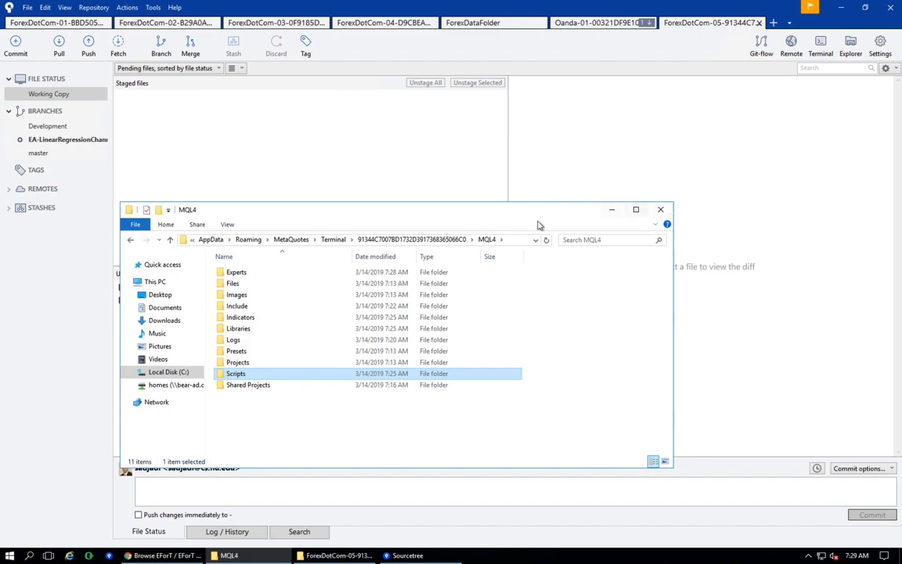
click(77, 423)
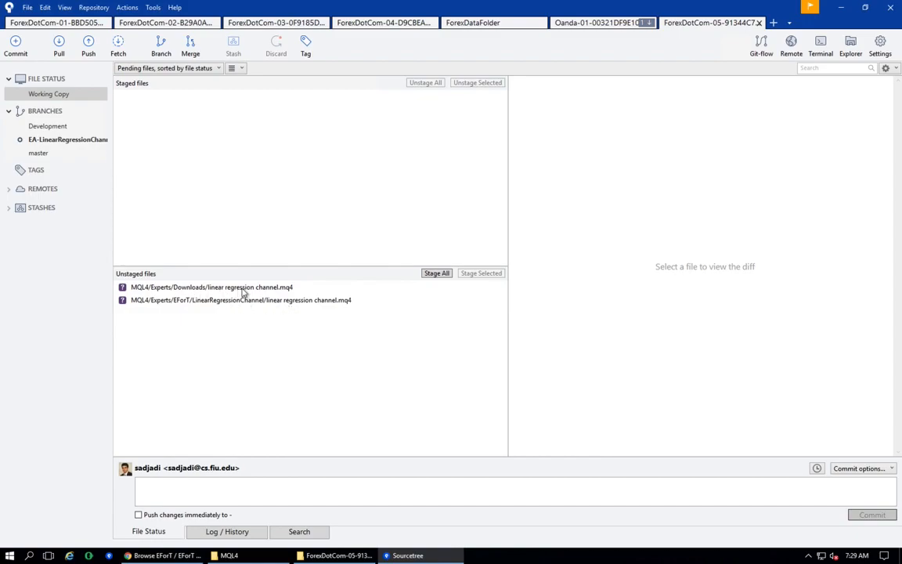
- Stage all changes and commit them with the message "First commit for Linear Regression Channel expert advisor."
click(435, 274)
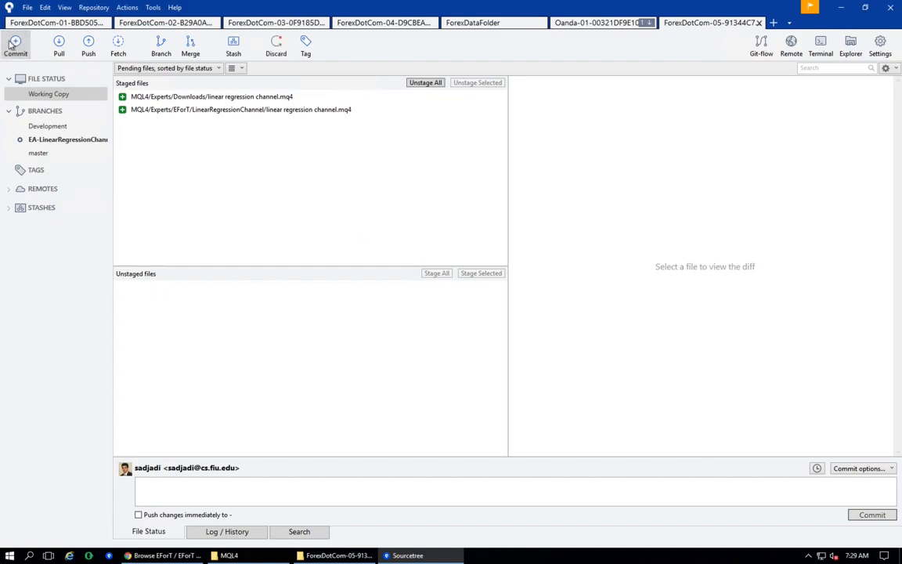
click(212, 482)
text(Firset)
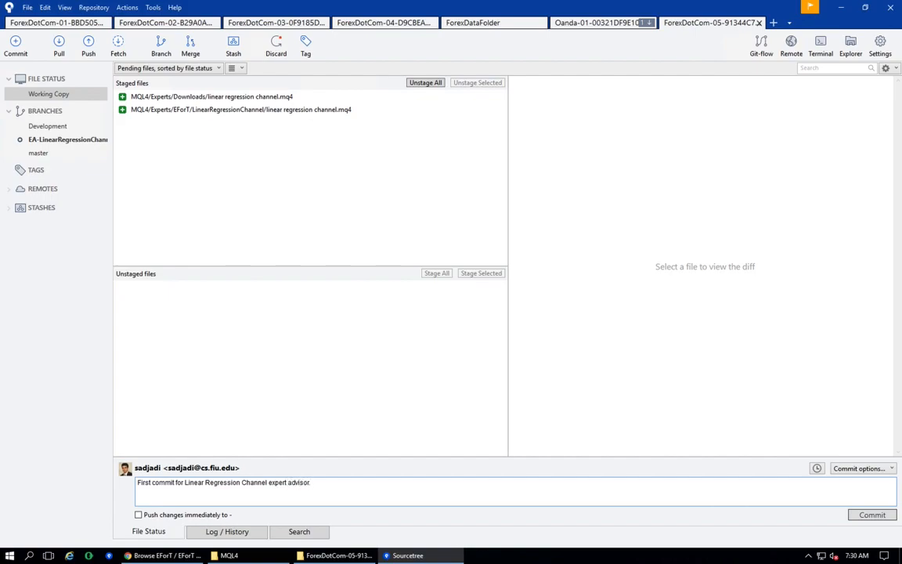
click(889, 515)
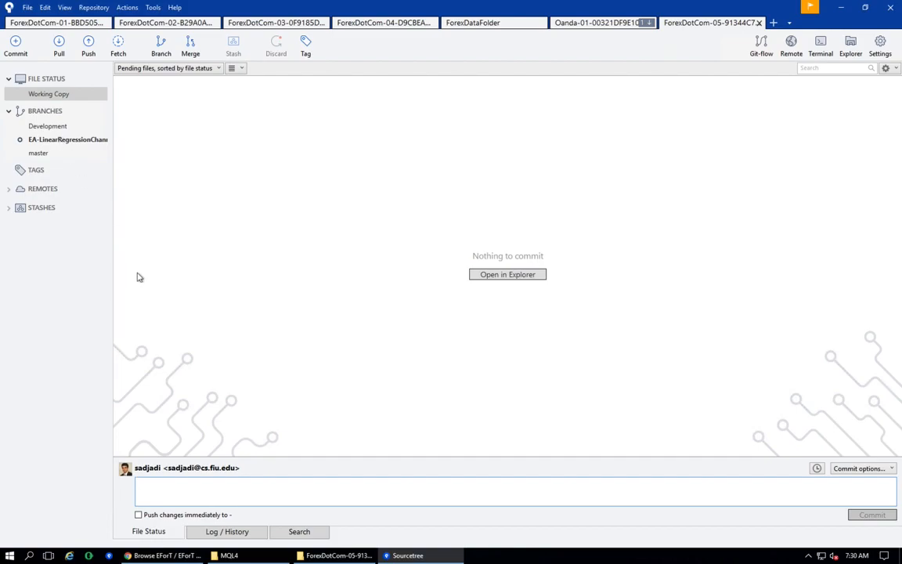
- Review the local commit history, then the repository's commits and branches on Bitbucket
click(225, 535)
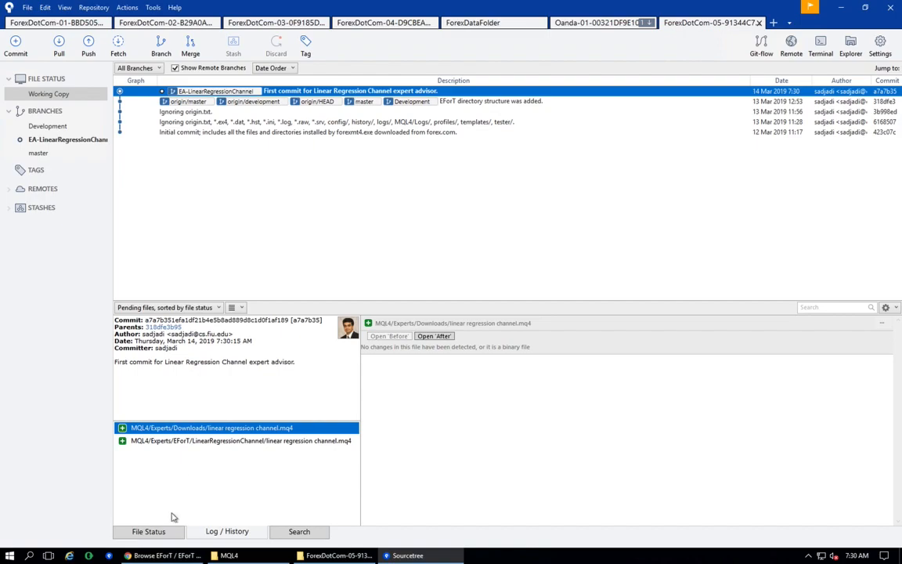
click(157, 556)
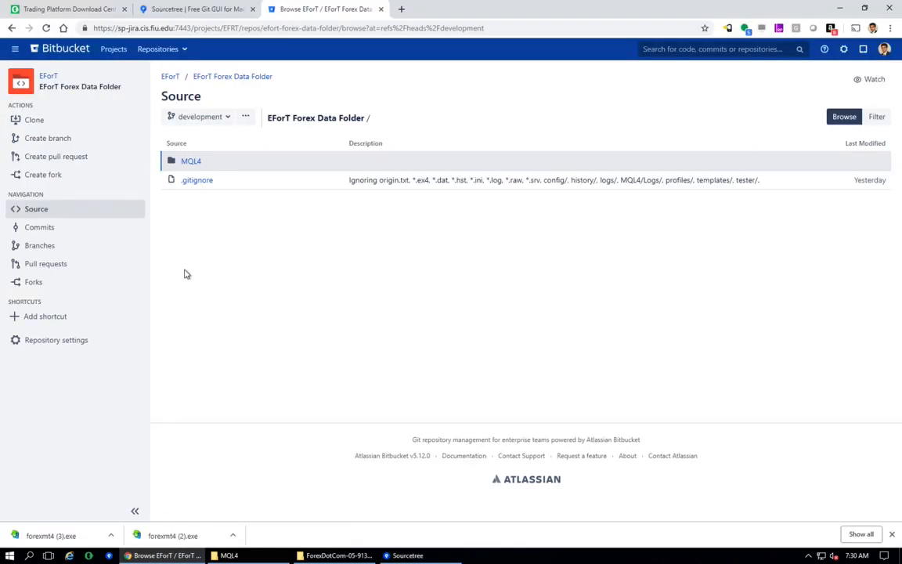
click(53, 230)
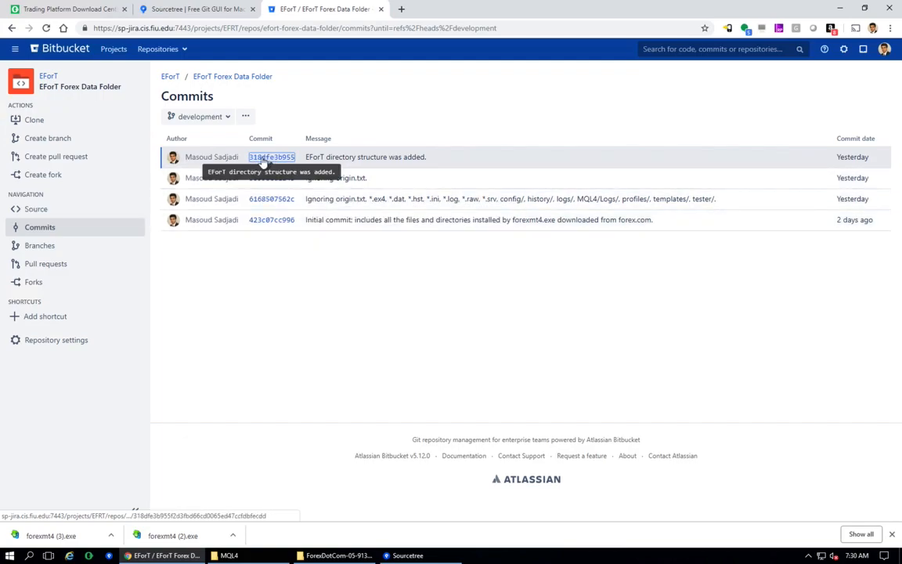
click(48, 249)
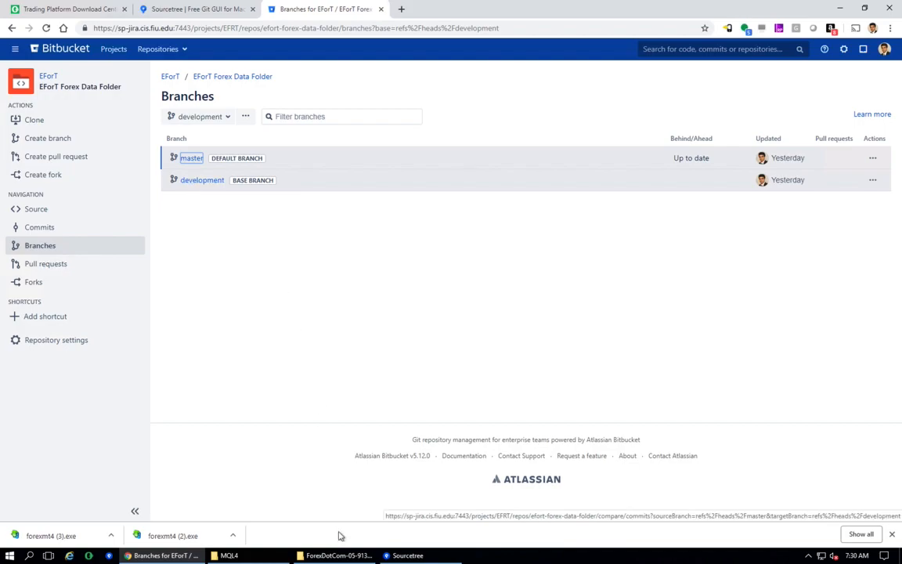
- Fetch from the remote repository in Sourcetree
click(408, 556)
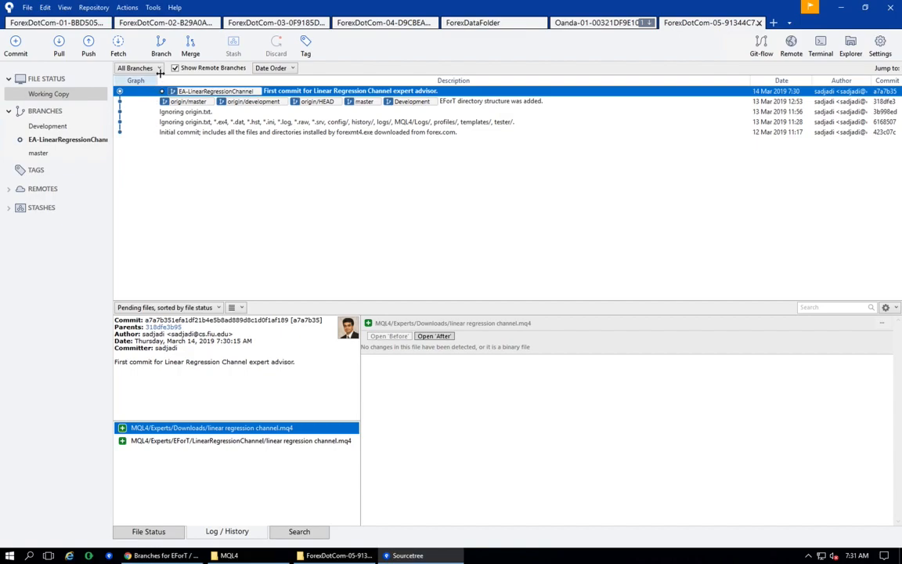
click(118, 47)
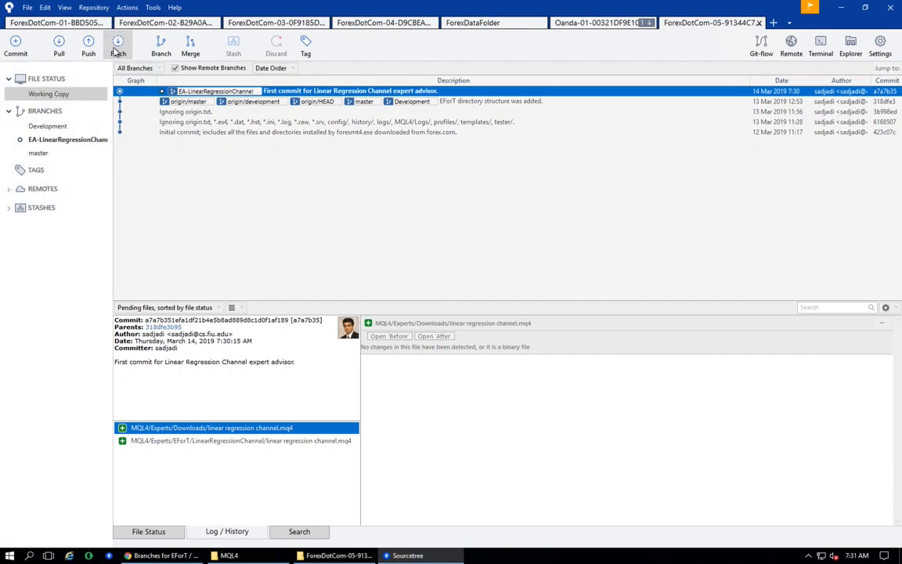
click(494, 124)
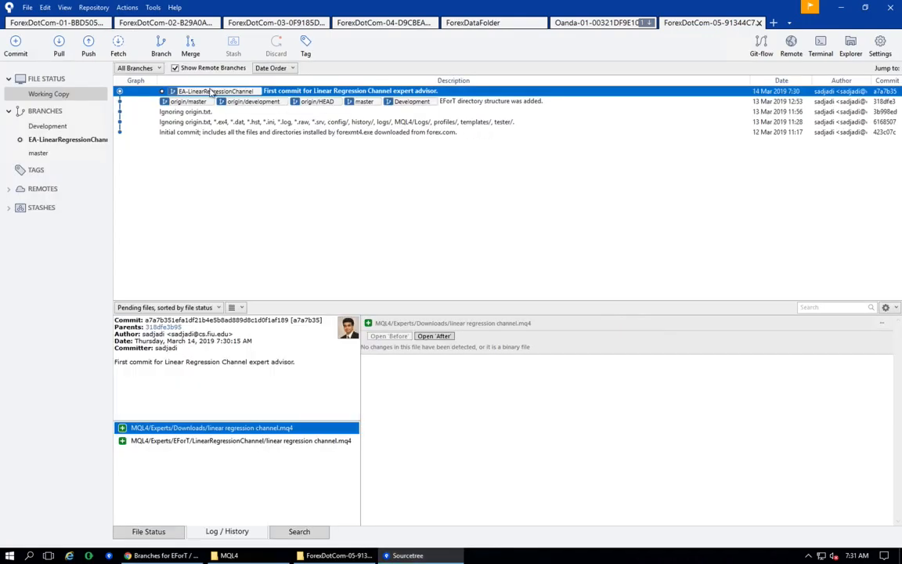
click(59, 50)
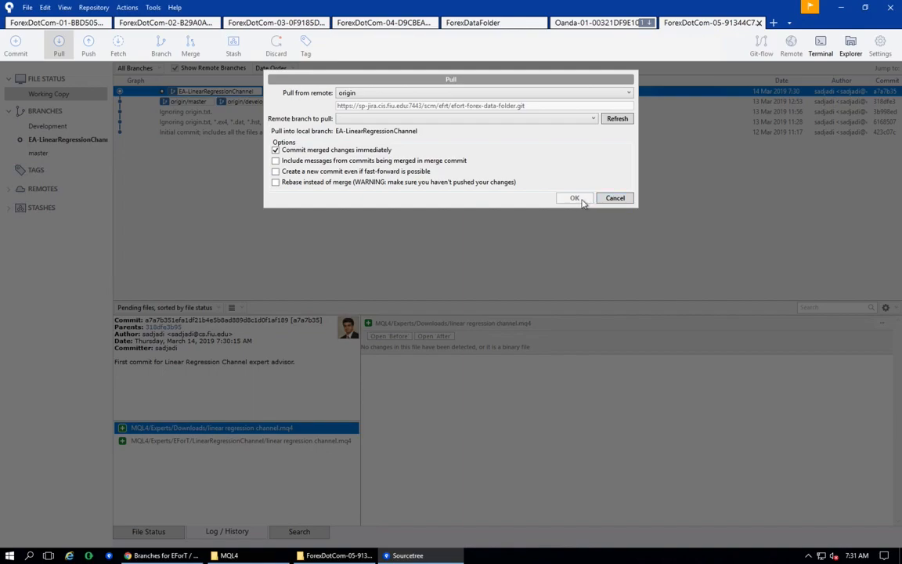
click(613, 197)
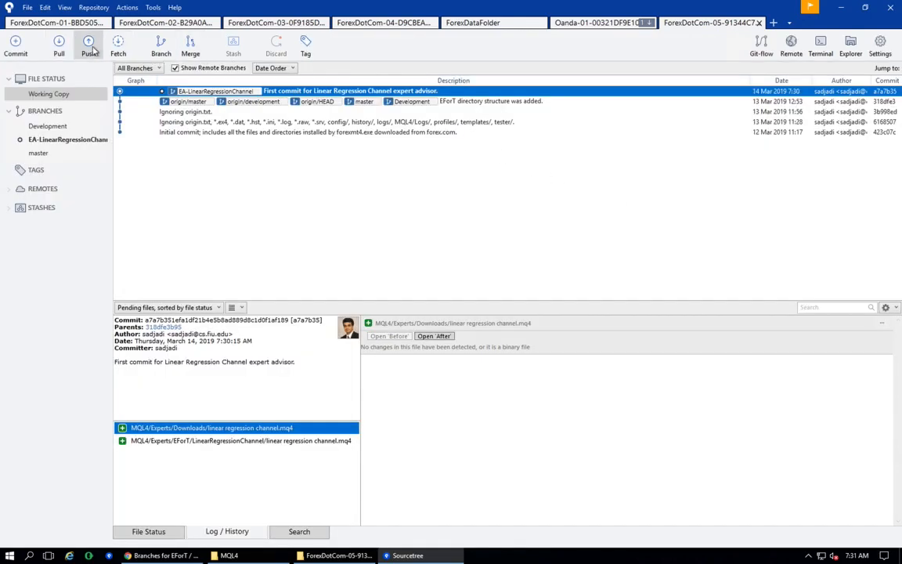
- Push the Development and EA-LinearRegressionChannel branches to the origin remote, tracking both
click(91, 49)
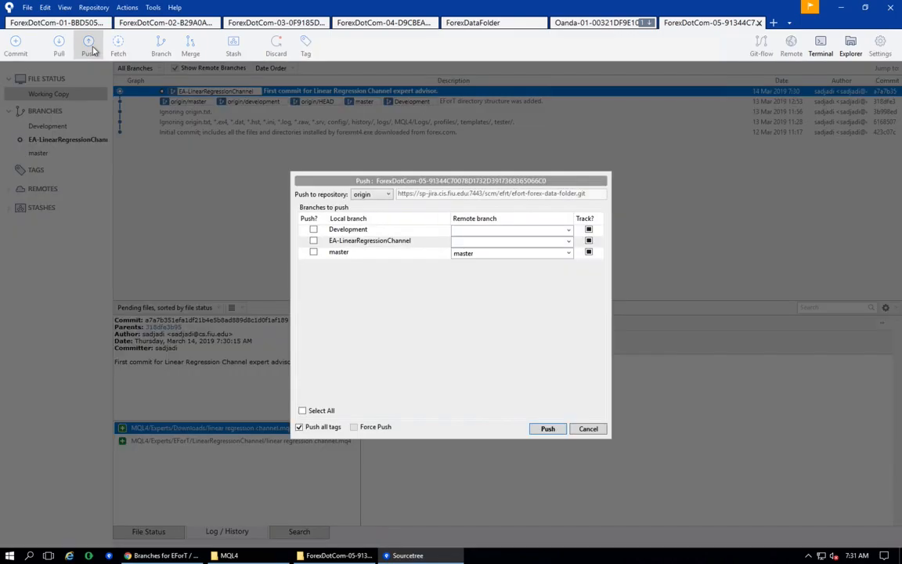
click(314, 231)
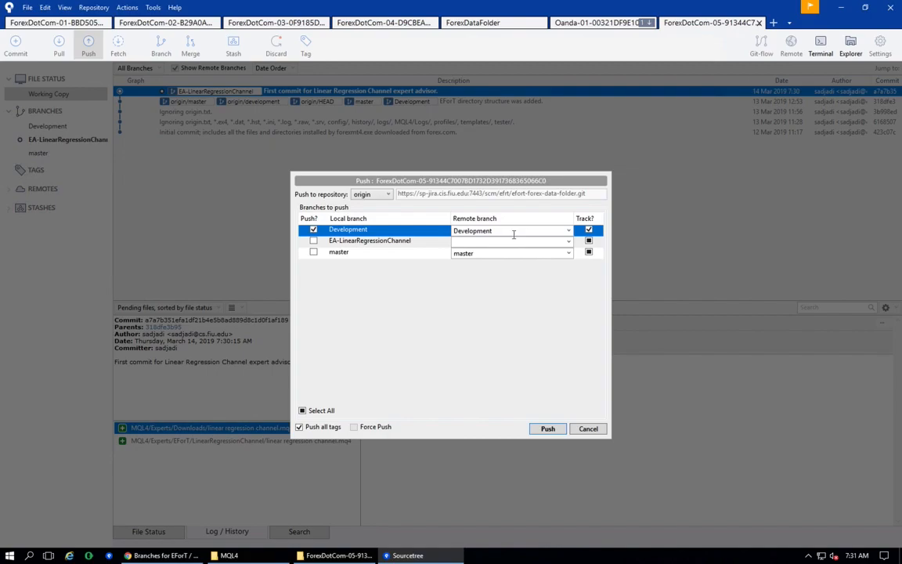
click(315, 243)
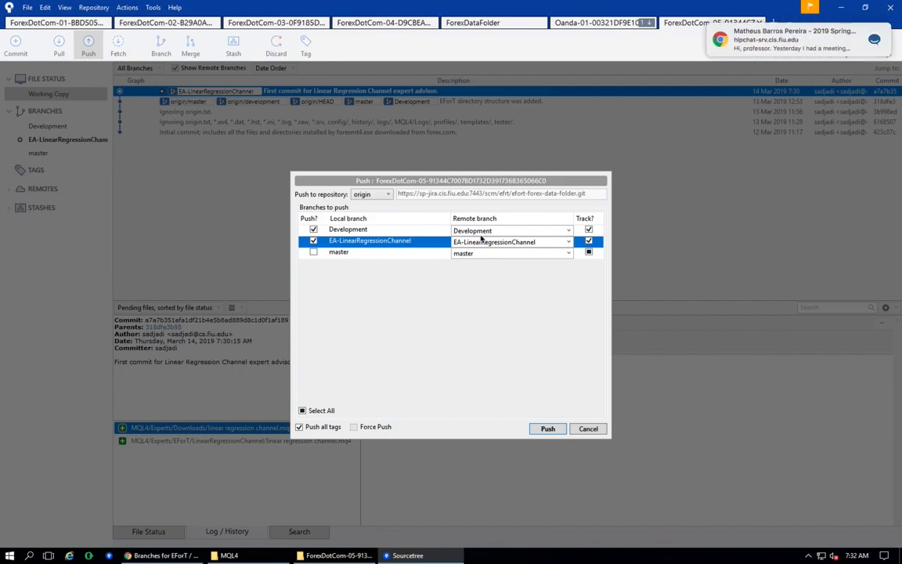
click(547, 429)
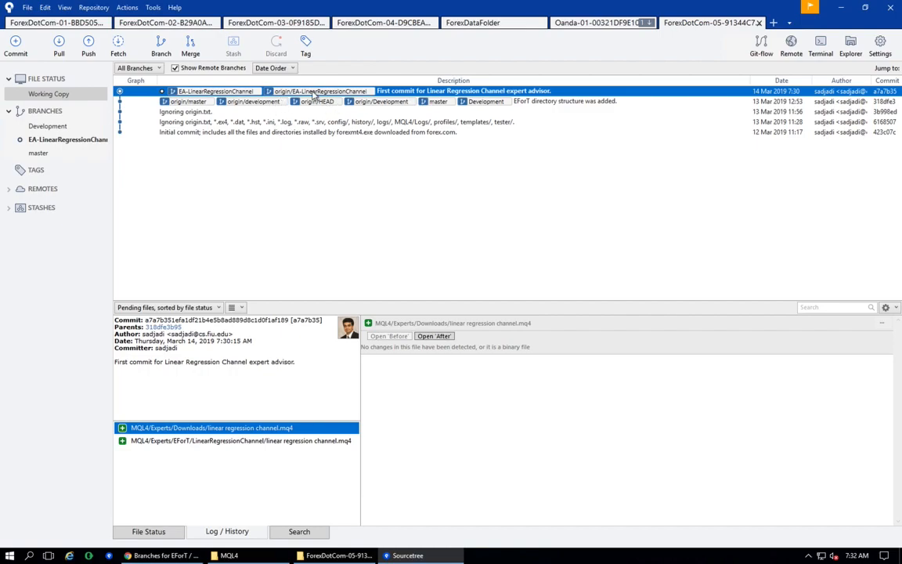
- Switch to the browser and reload the Bitbucket branches page to review the repository's branches
click(167, 555)
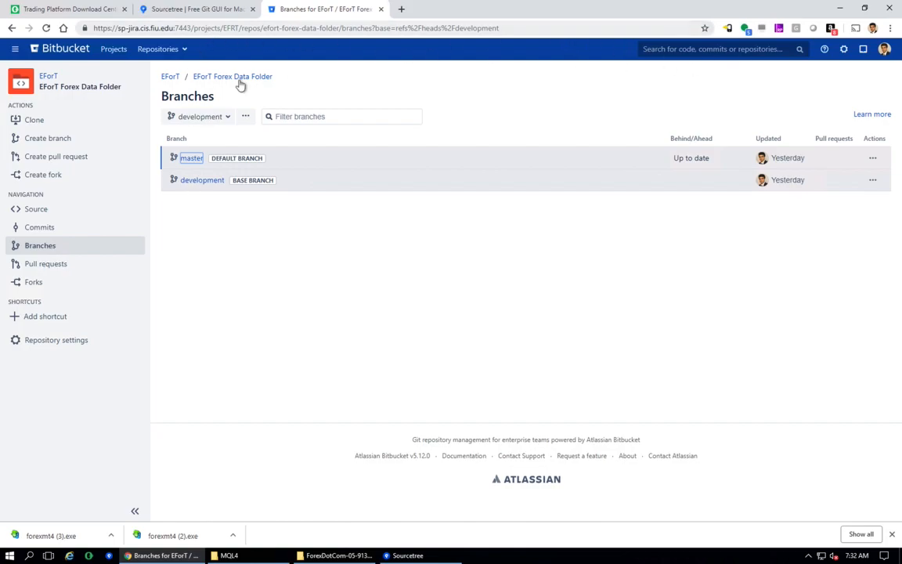
click(46, 28)
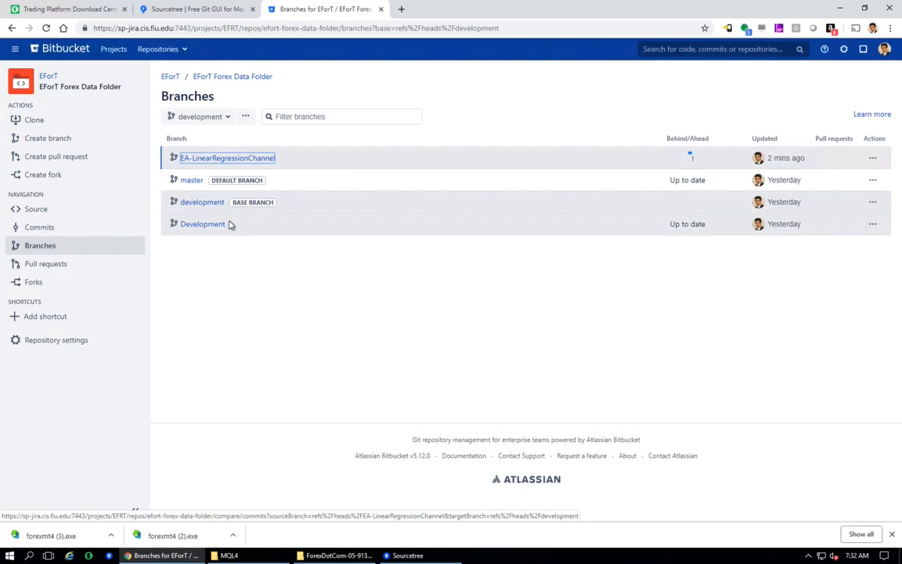
key(alt+Tab)
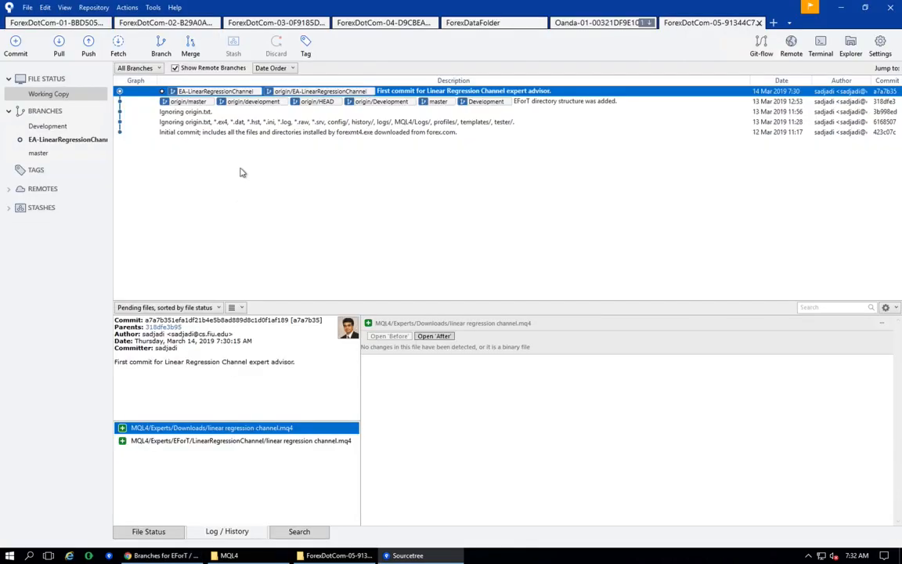
click(89, 47)
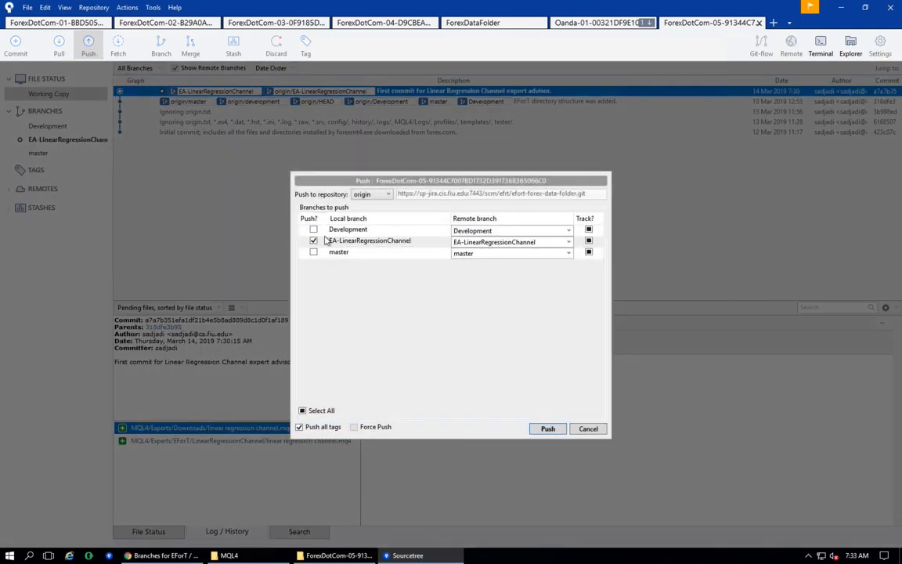
click(313, 230)
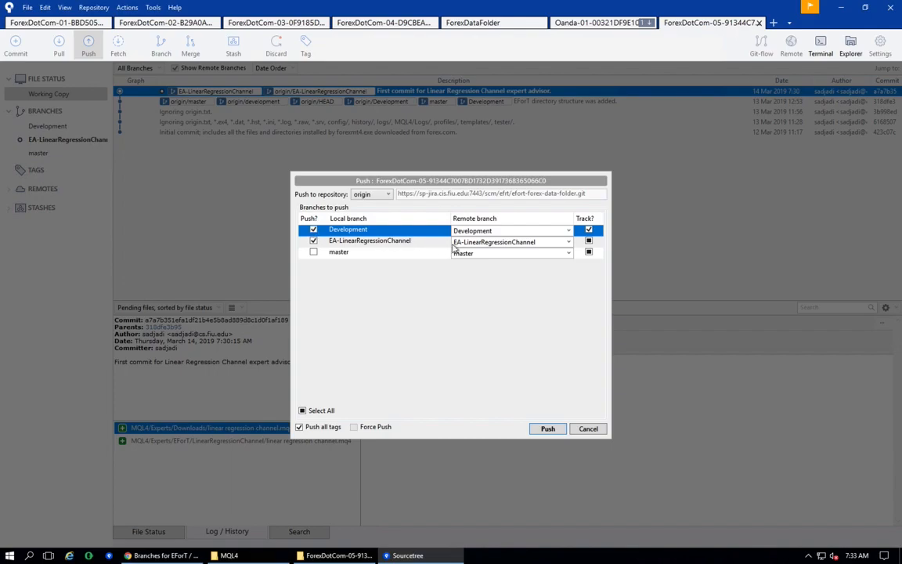
click(569, 232)
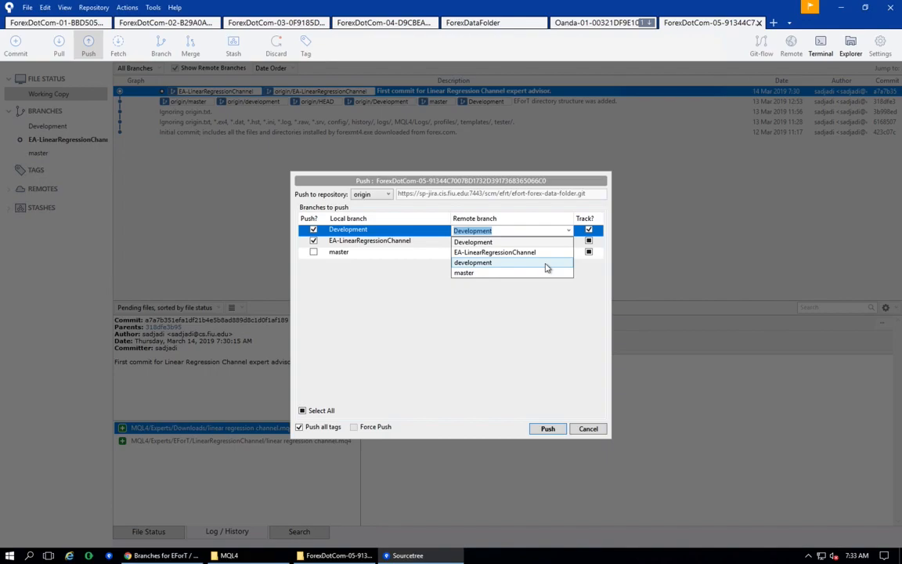
click(587, 431)
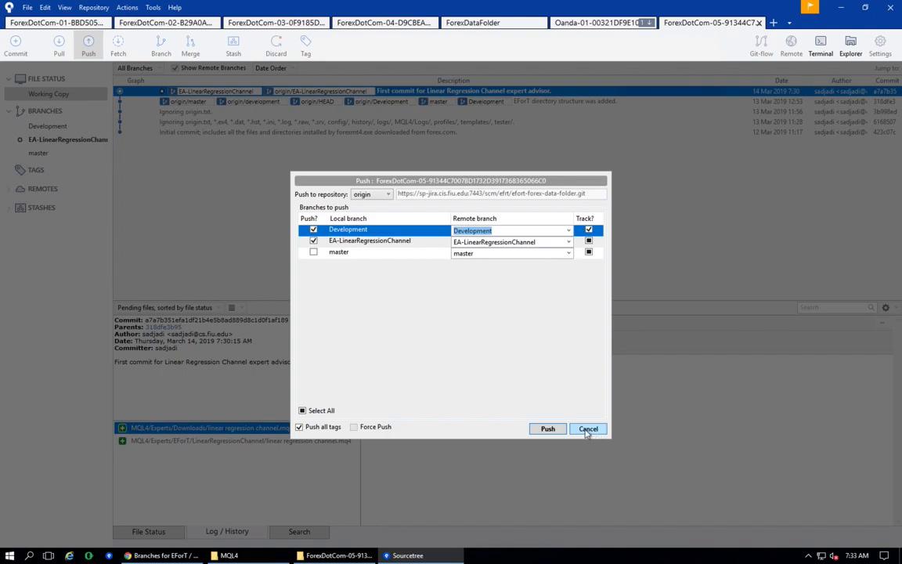
click(587, 430)
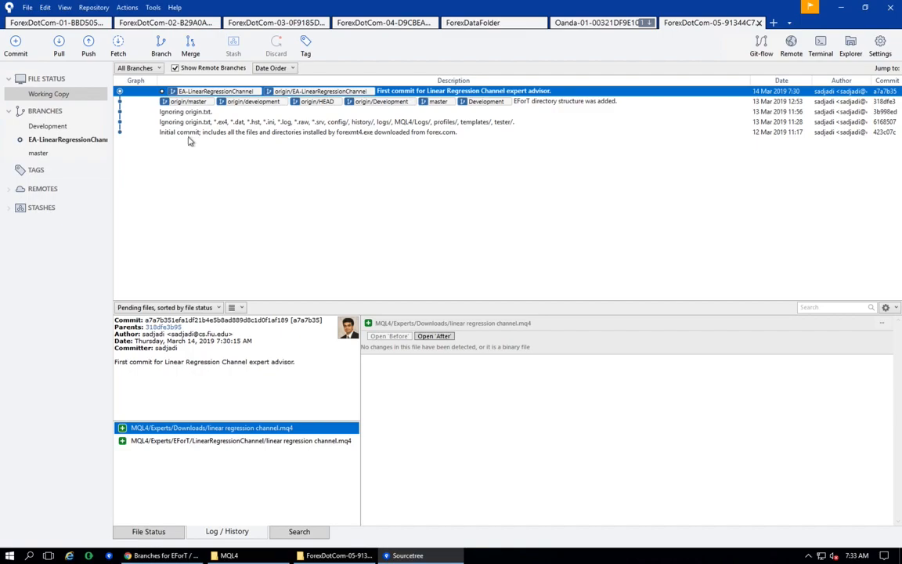
- Try to rename the local Development branch to development, then close the error and cancel the rename
click(57, 132)
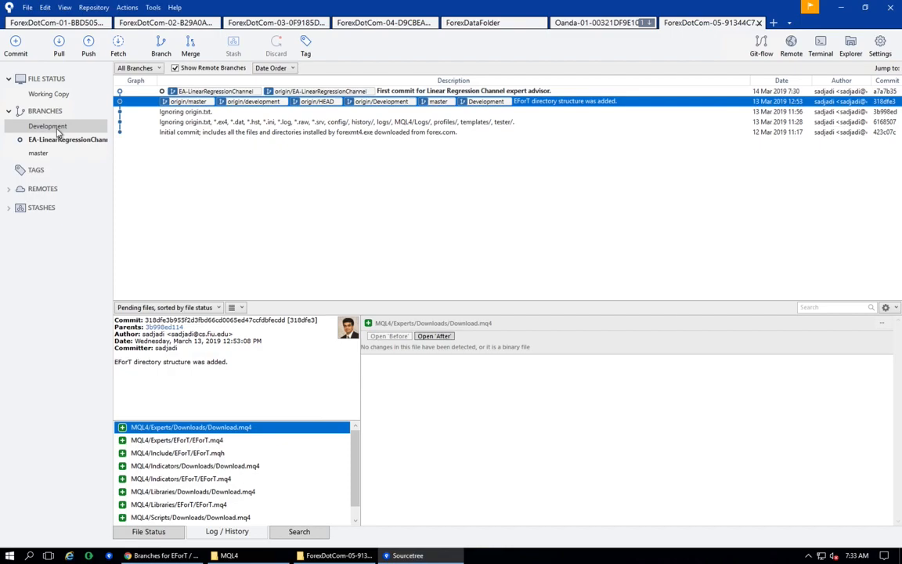
right_click(57, 132)
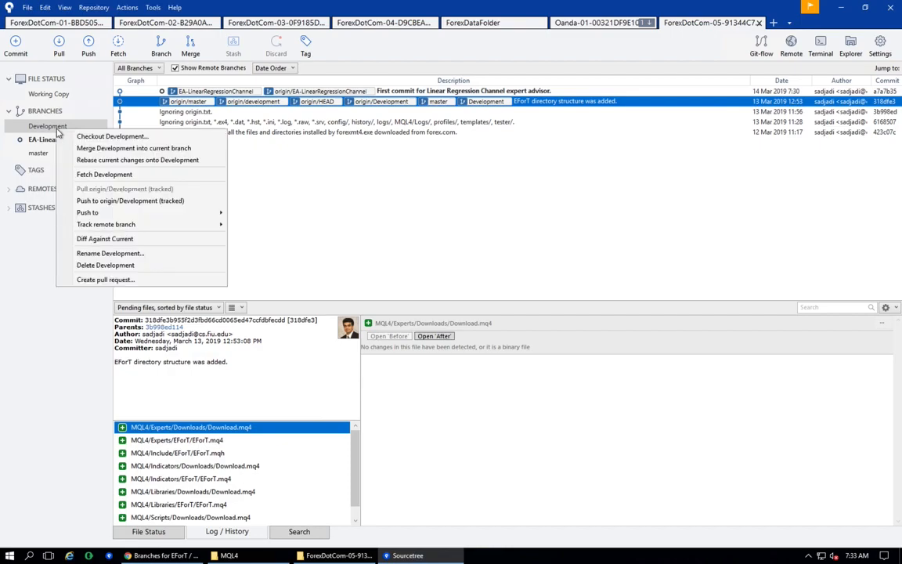
click(116, 253)
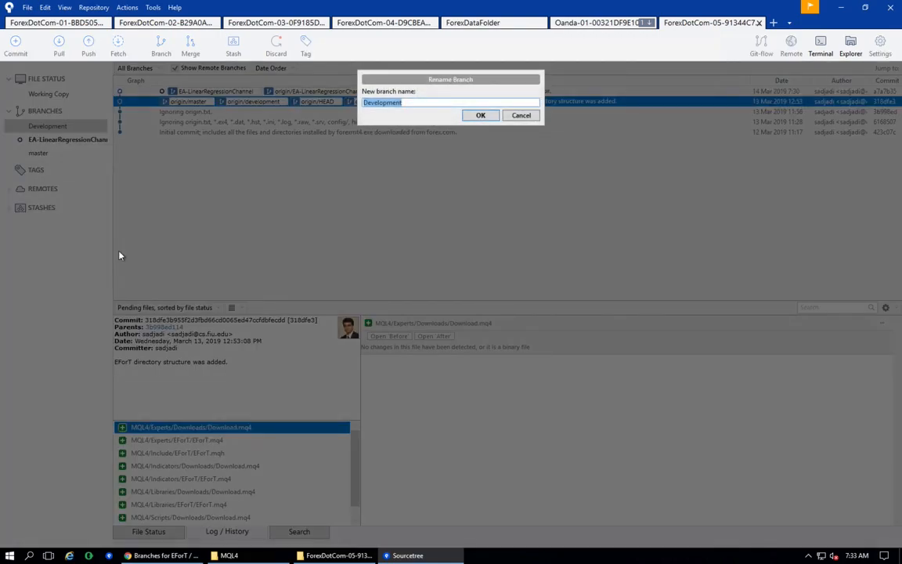
key(Home)
key(Delete)
text(d)
click(477, 116)
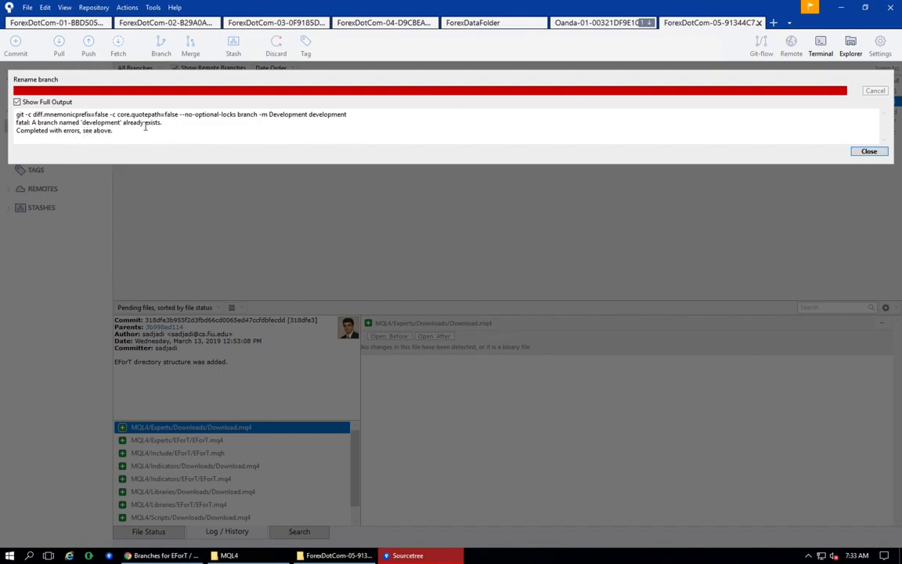
click(869, 152)
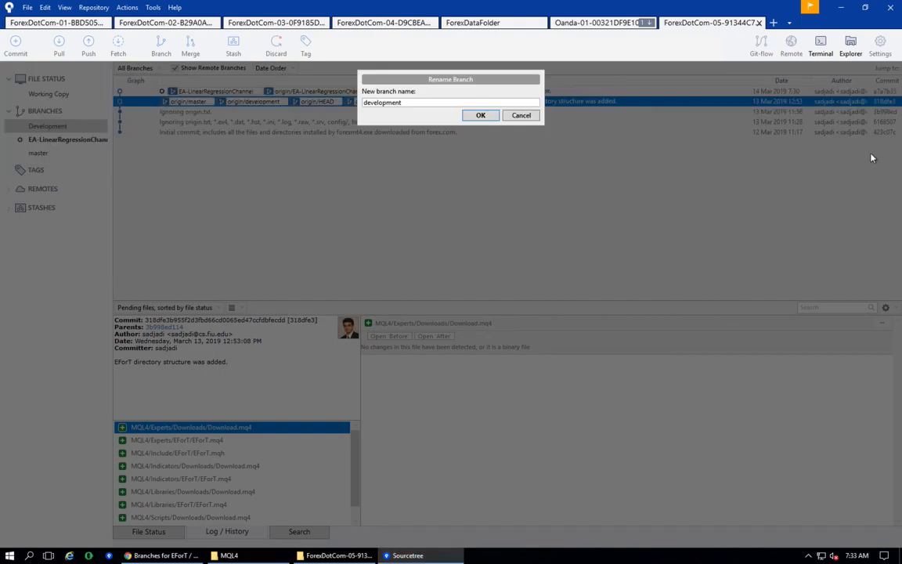
click(515, 117)
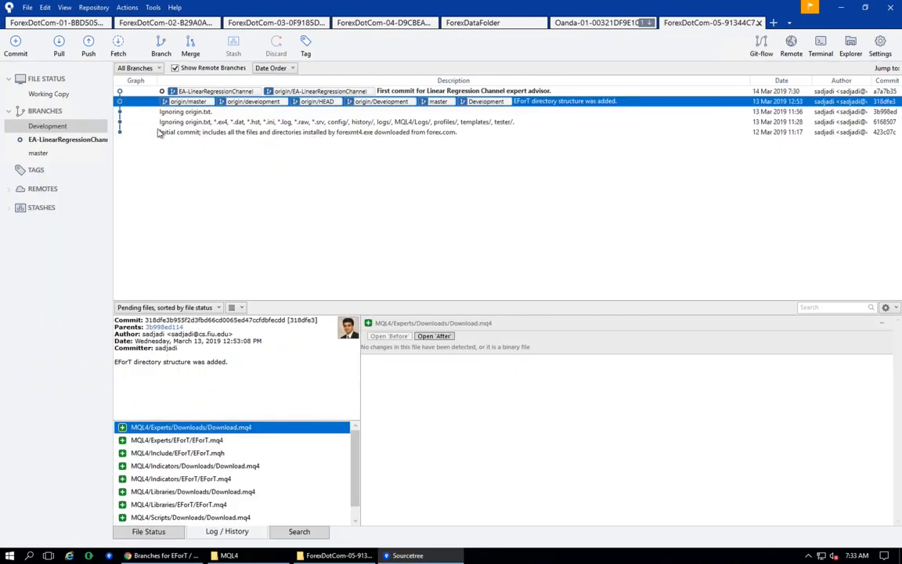
- Delete the local Development branch
right_click(60, 128)
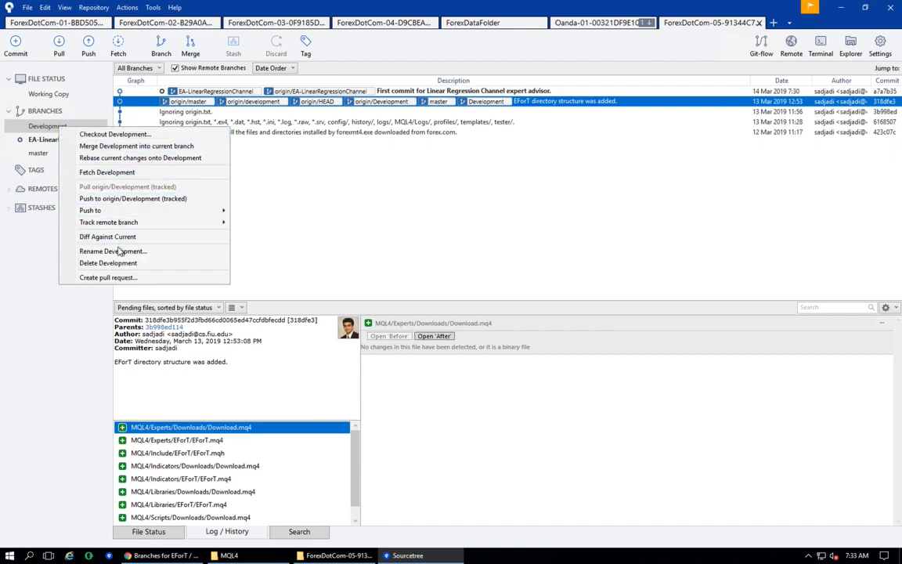
click(120, 263)
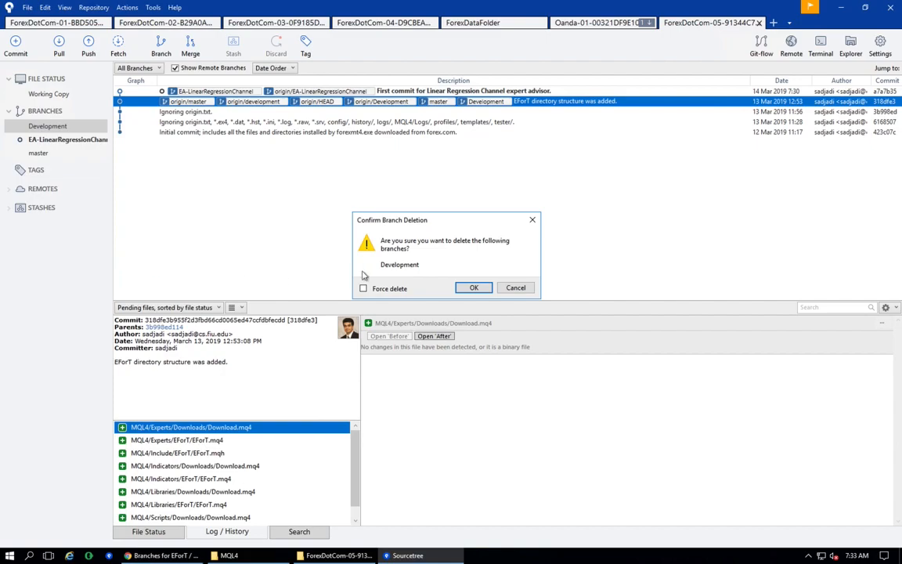
click(473, 288)
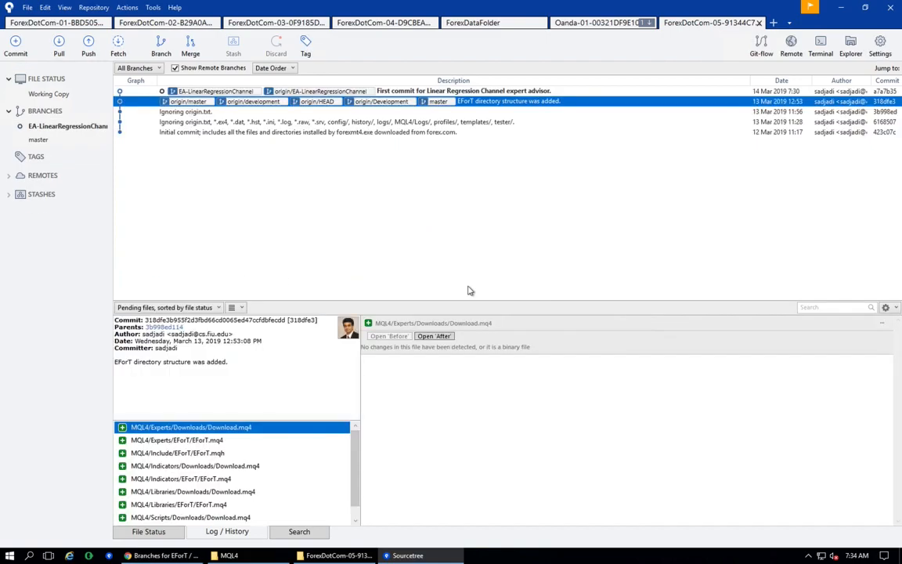
- Select the EA-LinearRegressionChannel branch and fetch from all remotes
click(65, 127)
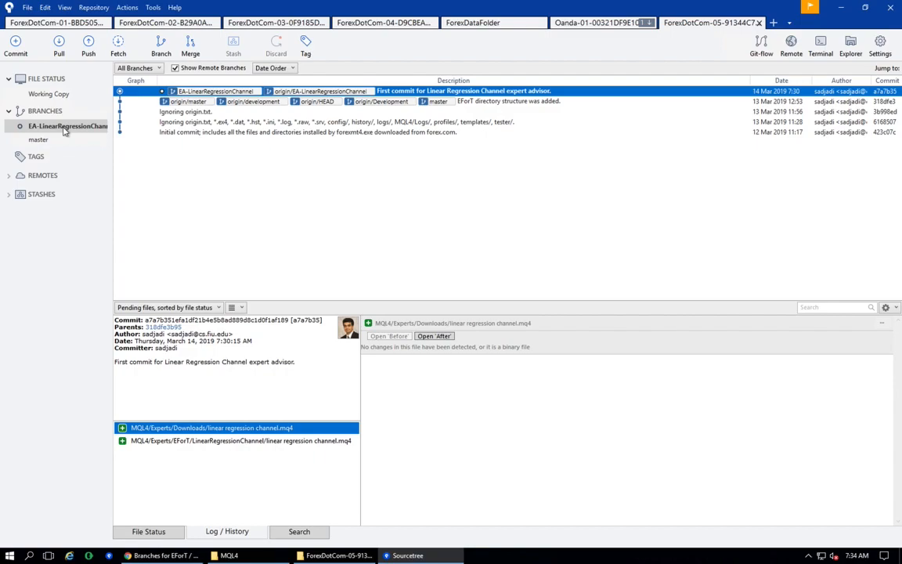
click(116, 44)
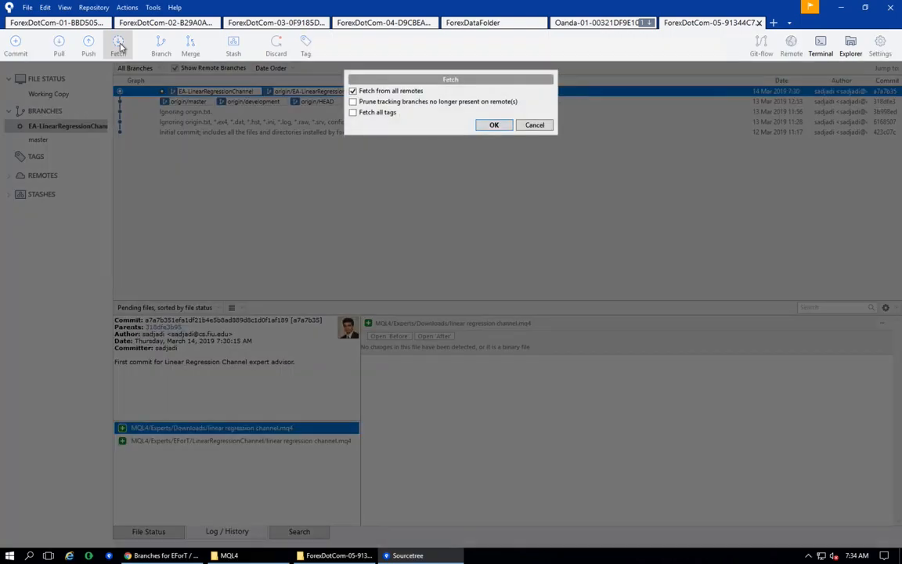
click(495, 126)
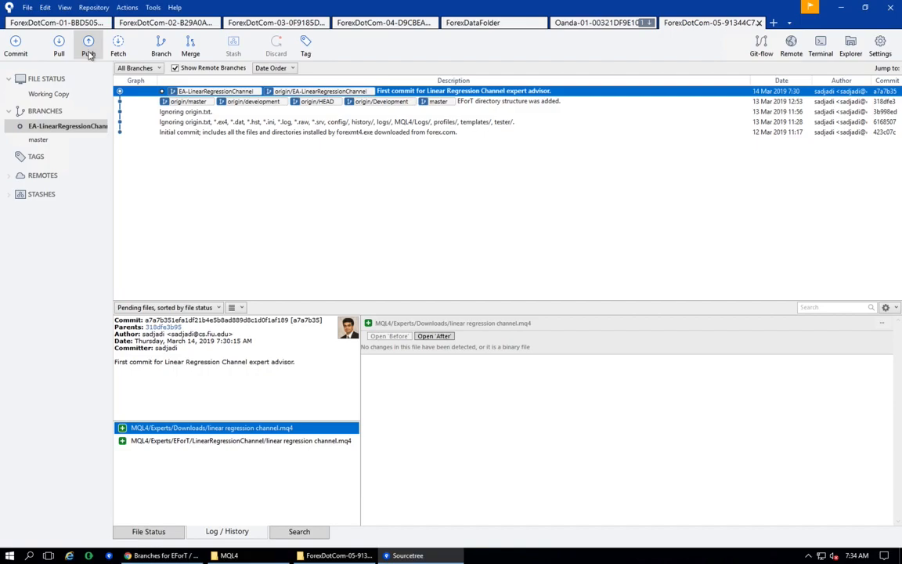
- Push the EA-LinearRegressionChannel branch to origin
click(89, 50)
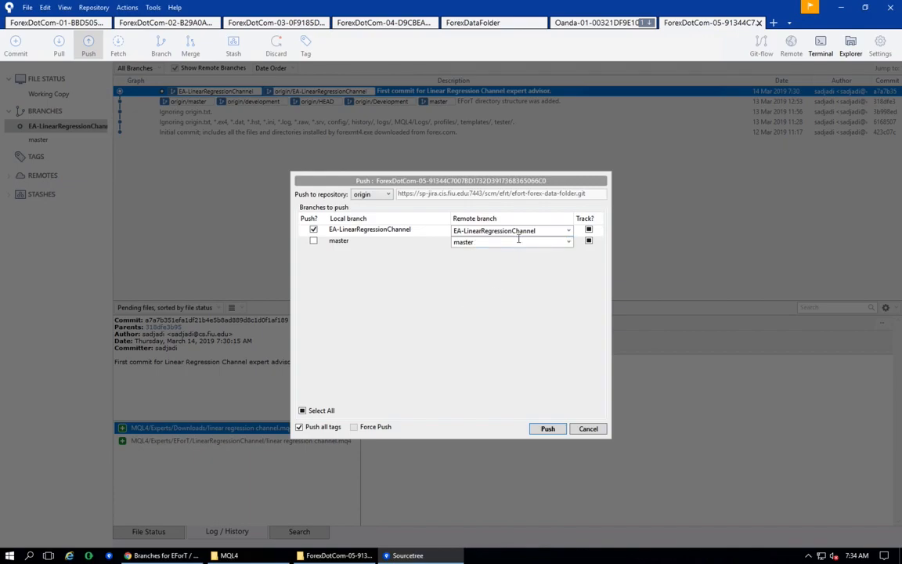
click(548, 428)
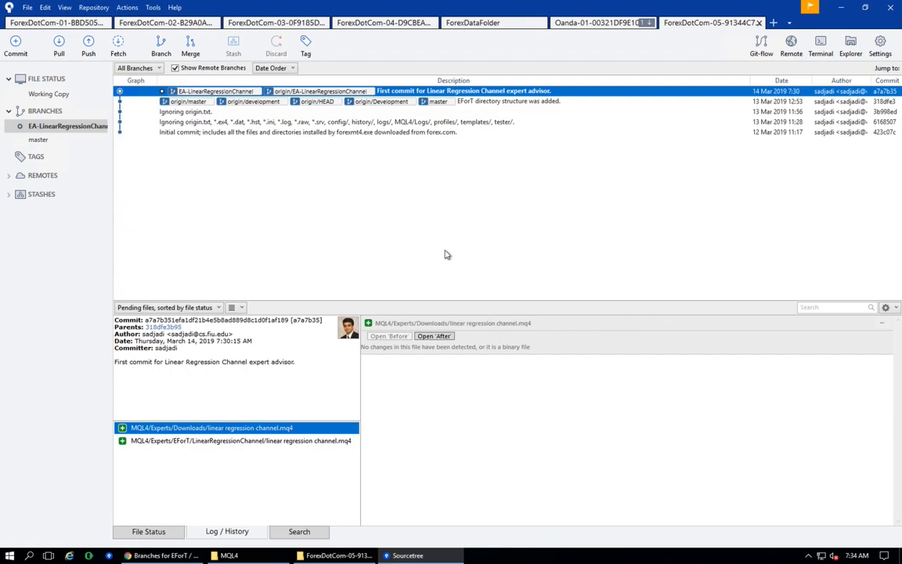
- Switch to the browser and delete the Development branch from the Bitbucket repository
key(alt+Tab)
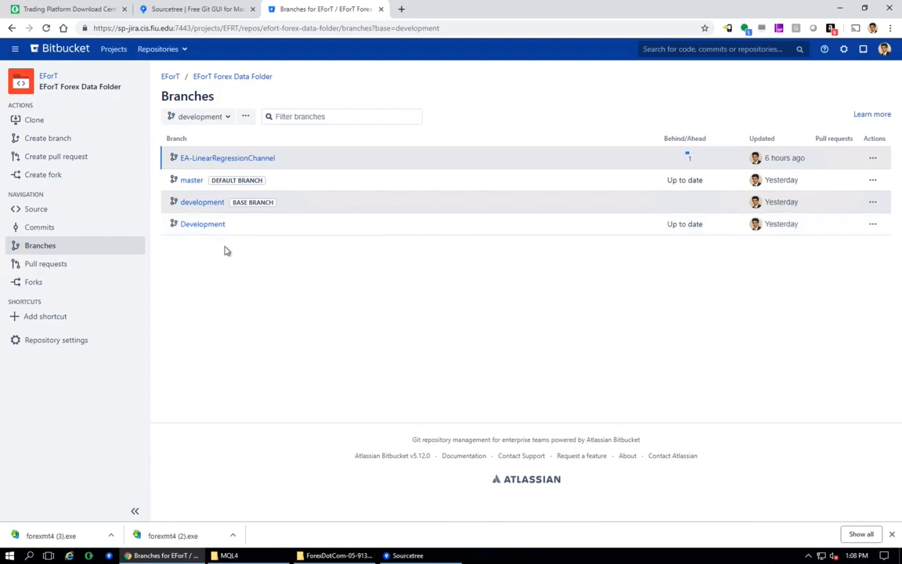
click(876, 228)
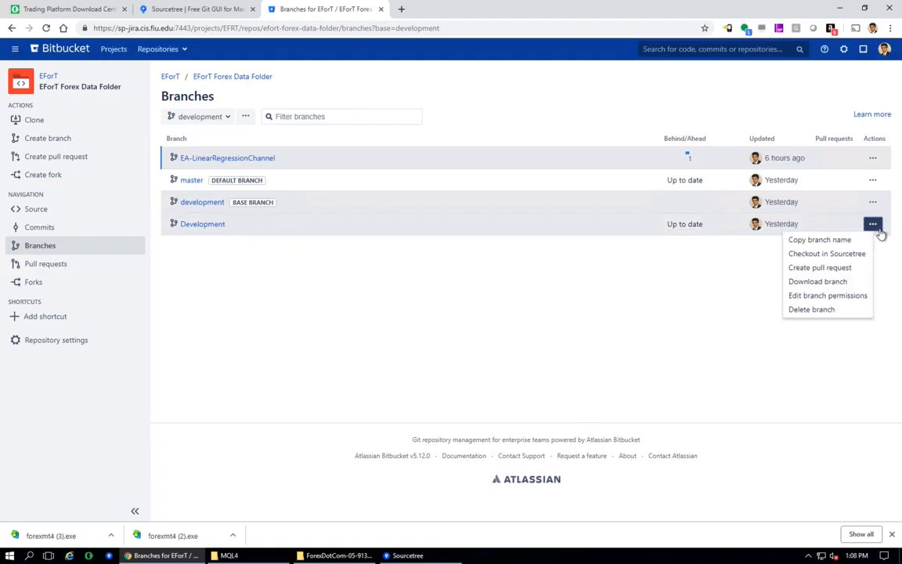
click(815, 310)
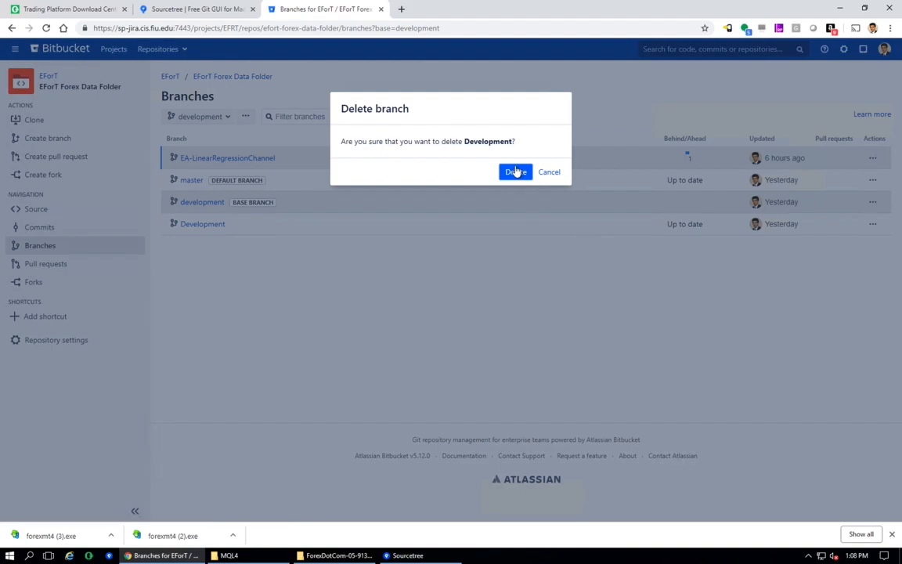
click(516, 171)
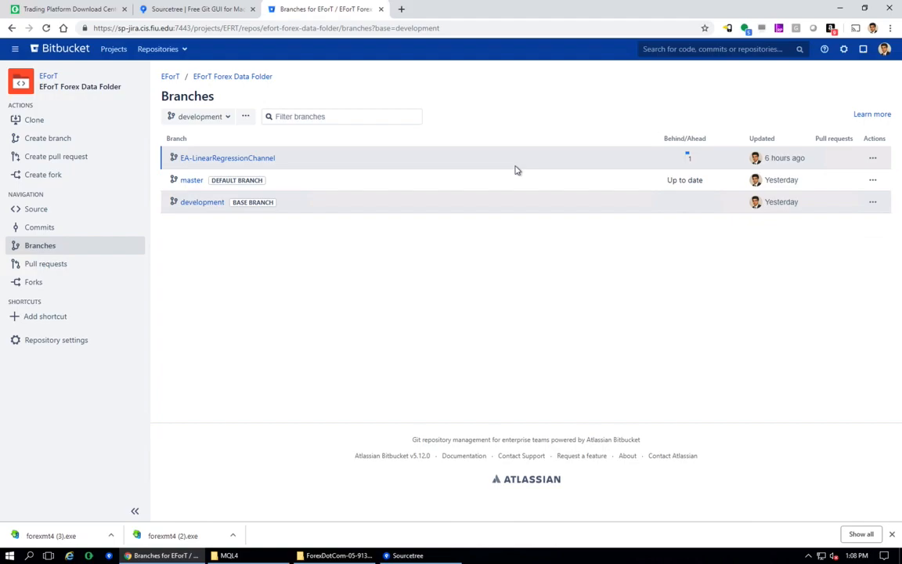
- Start a pull request with EA-LinearRegressionChannel as source and development as destination
click(264, 160)
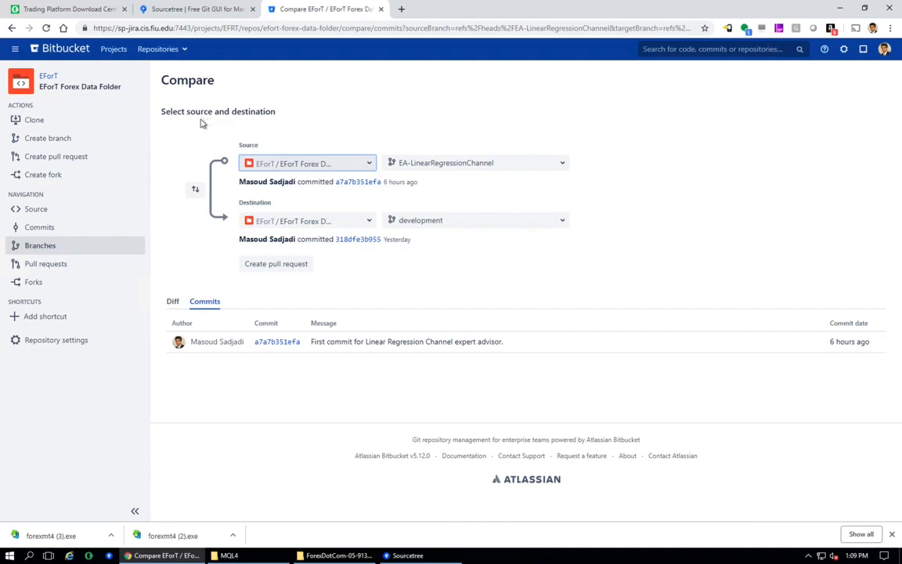
click(91, 157)
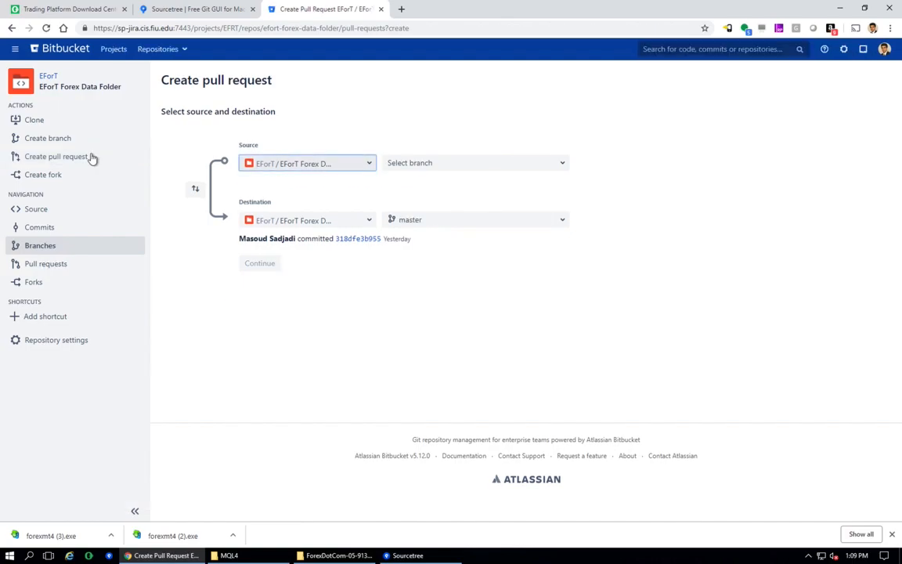
click(444, 166)
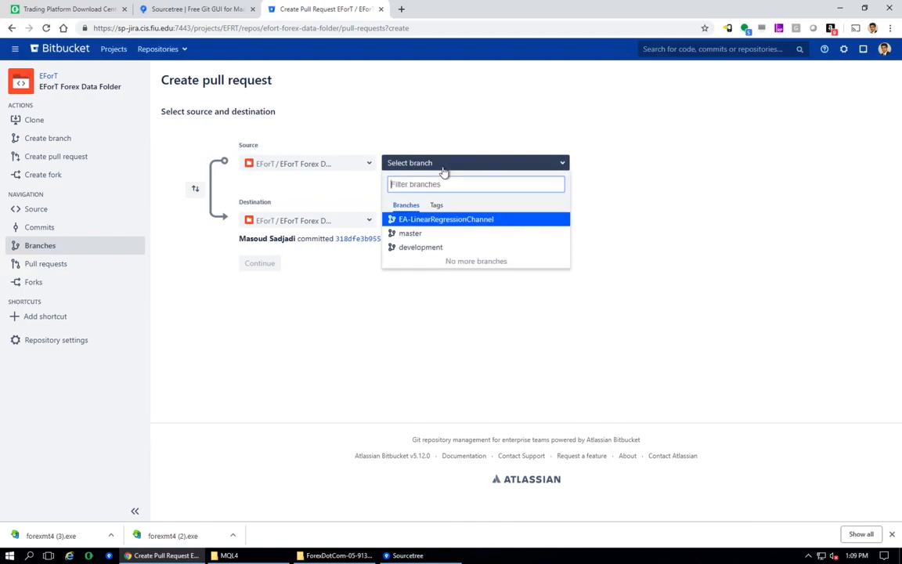
click(436, 220)
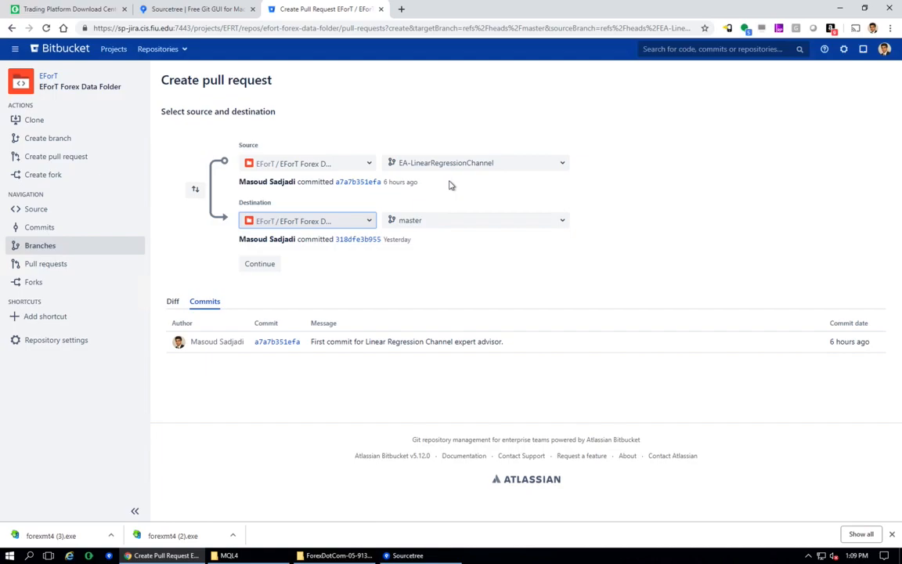
click(427, 222)
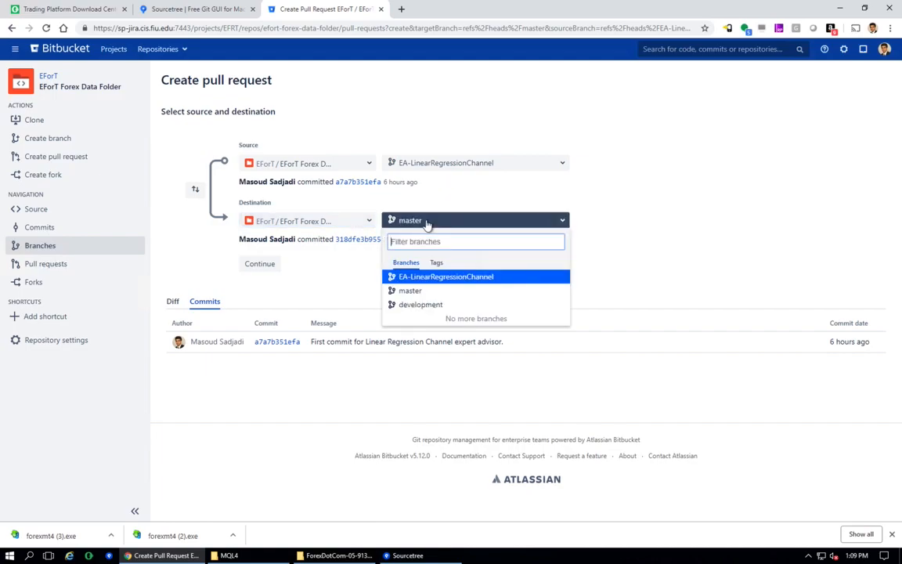
click(422, 305)
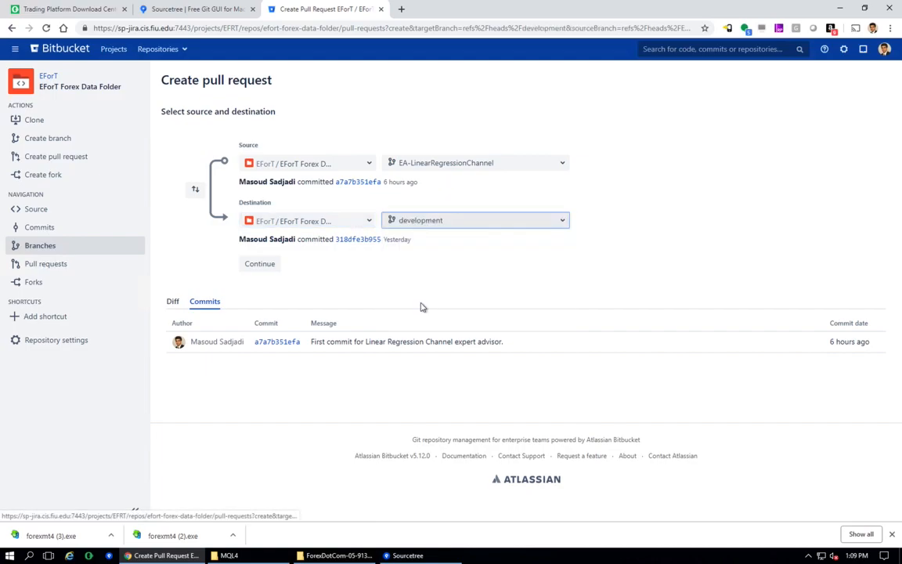
click(259, 265)
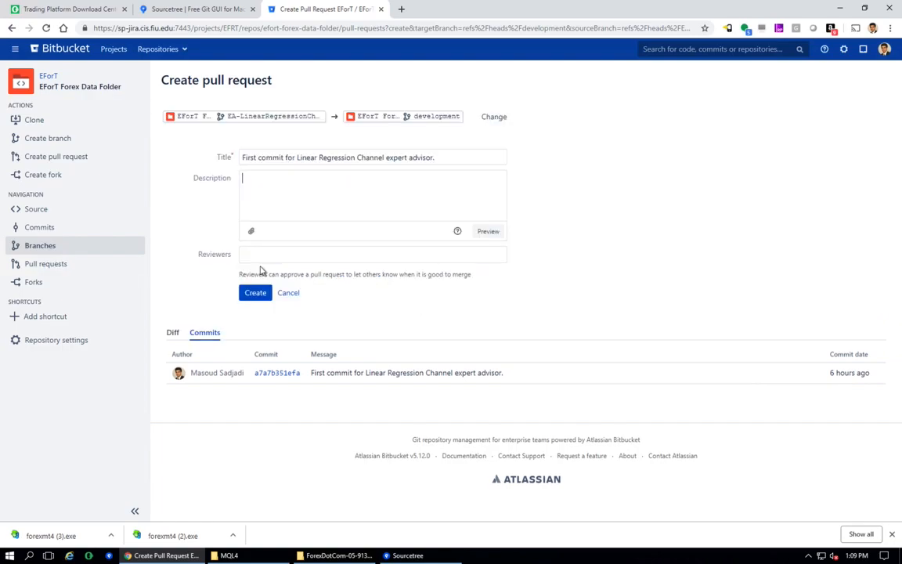
- Enter the pull request description "Merging the Linear Regression Channel EA to the development branch for the first time."
click(315, 192)
text(Merging the )
text(Re)
key(BackSpace)
key(BackSpace)
text(Linear Regression Channel ES)
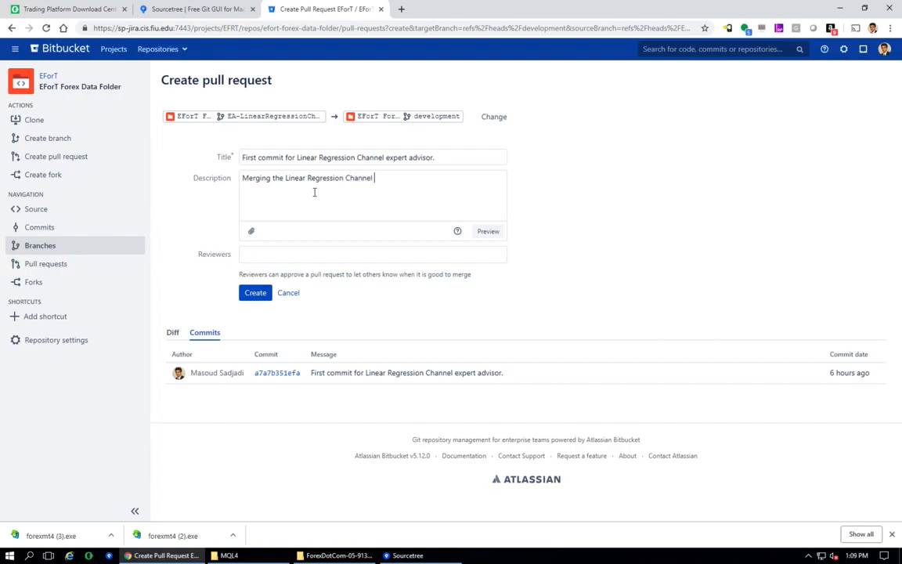
key(BackSpace)
text(A to)
text(development branch for the first time.)
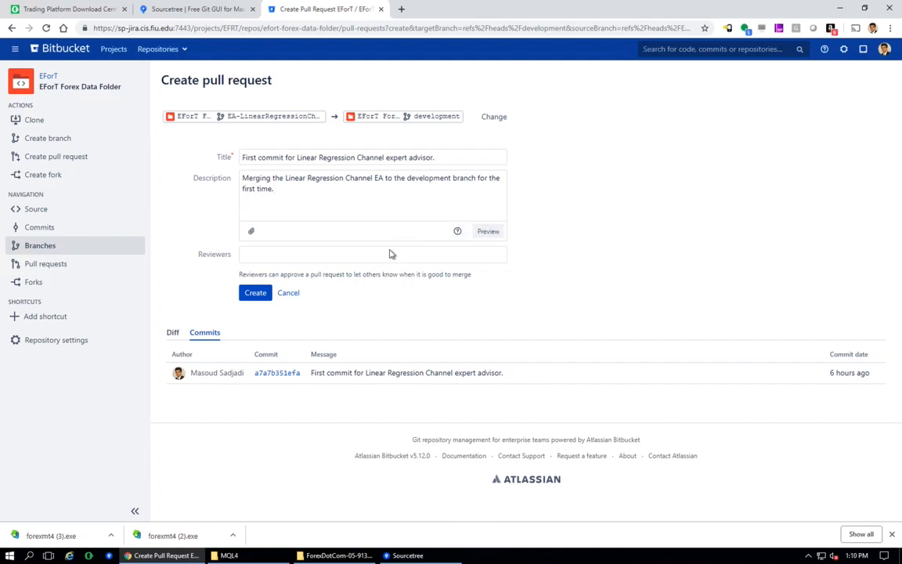
- Add a colleague as reviewer by searching their name, and create the pull request
click(360, 260)
text(masou)
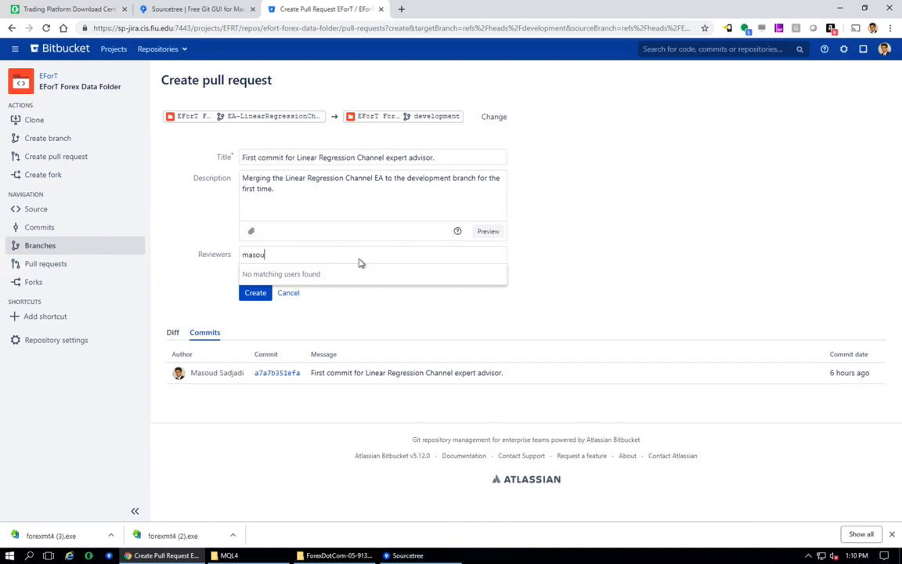
key(BackSpace)
key(BackSpace)
key(BackSpace)
key(BackSpace)
key(BackSpace)
text(@masou)
key(BackSpace)
key(BackSpace)
key(BackSpace)
key(BackSpace)
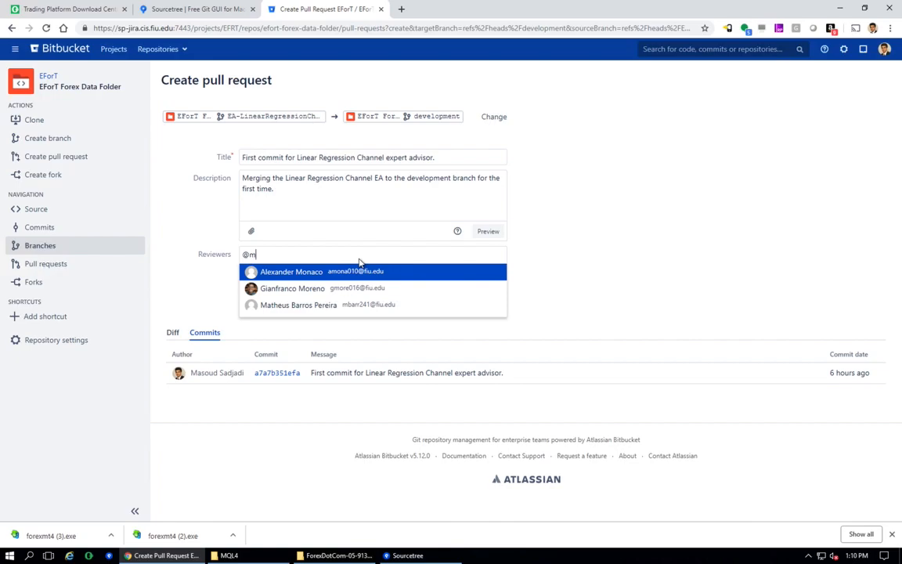
key(BackSpace)
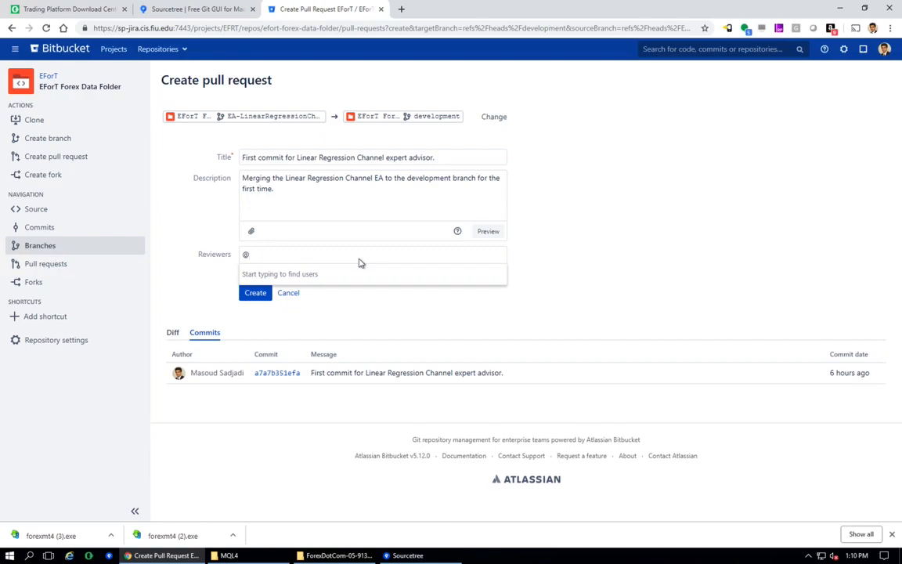
text(poo)
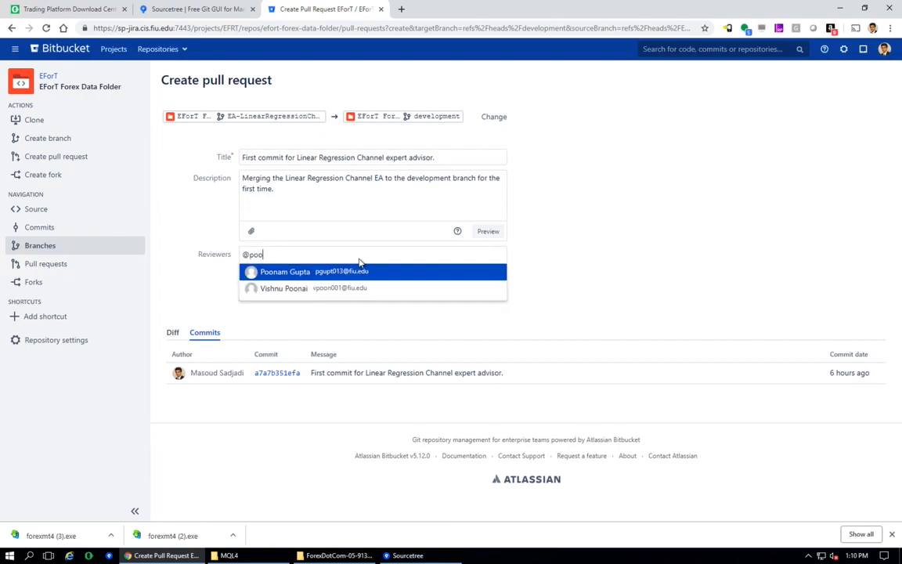
key(Return)
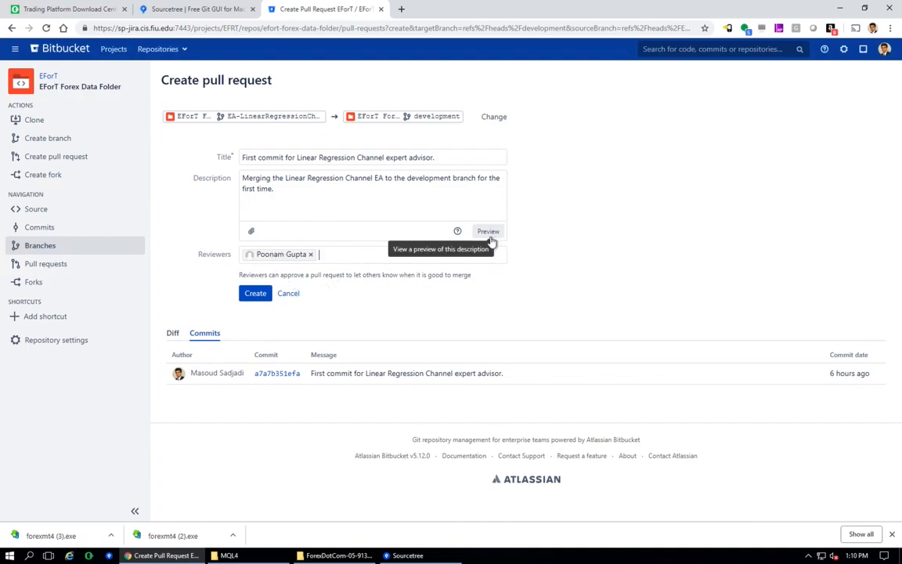
click(253, 299)
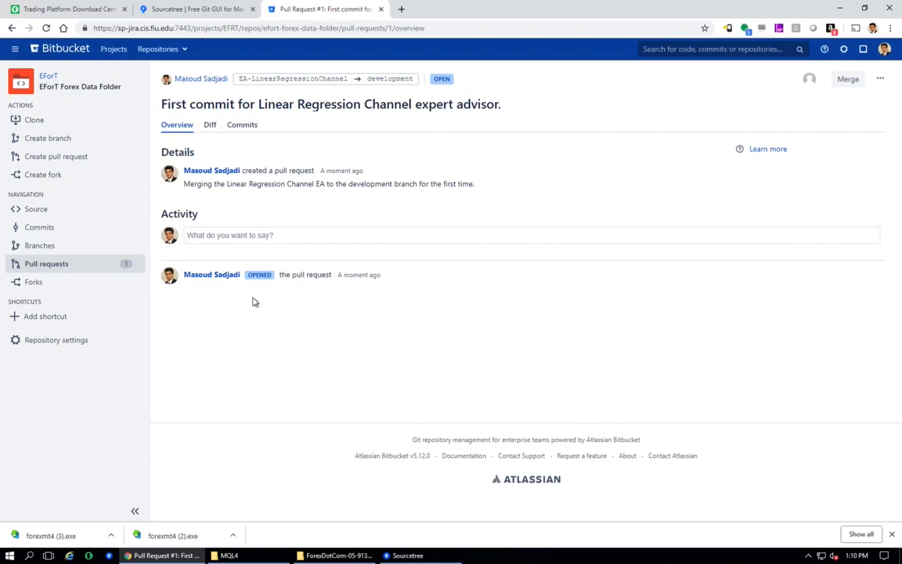
- Open the pull request from the pull requests list and merge it into development
click(86, 266)
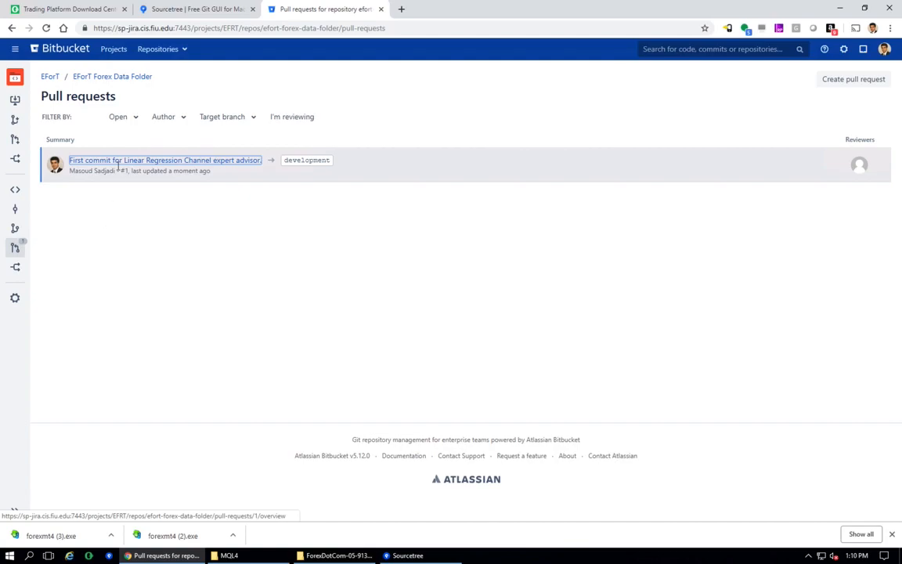
click(167, 161)
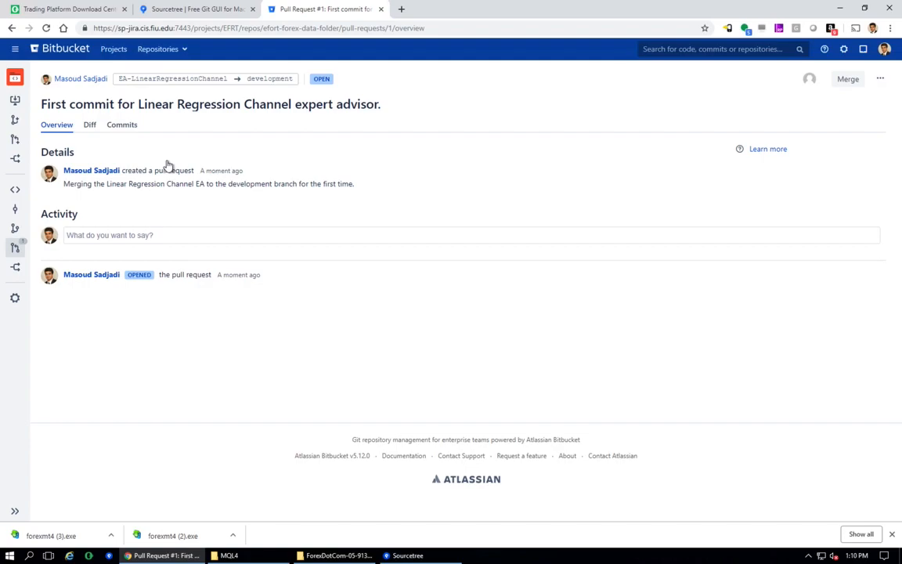
click(854, 81)
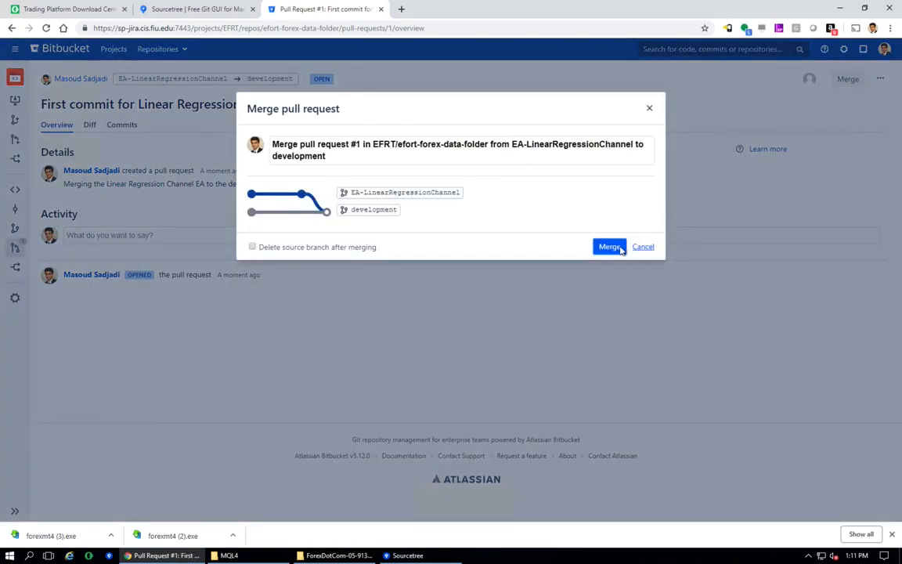
click(614, 253)
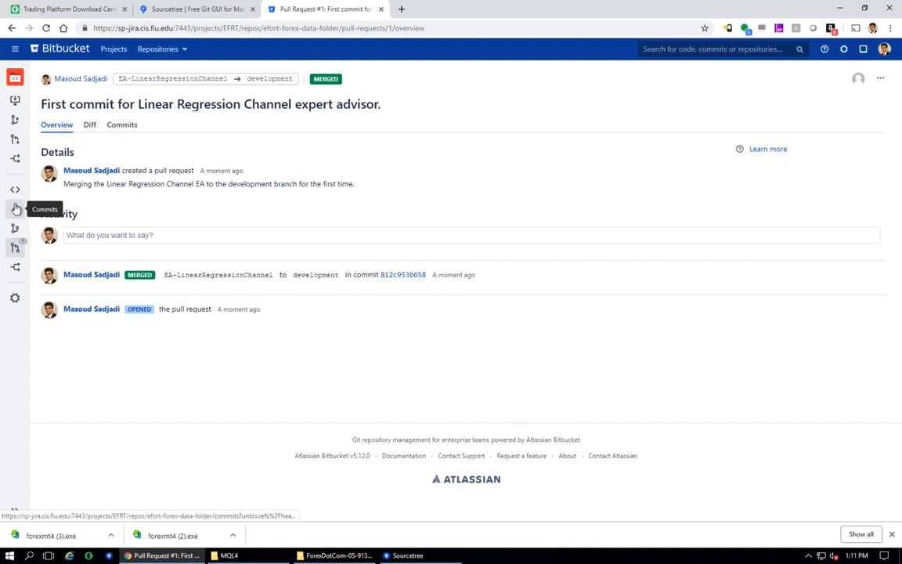
click(12, 230)
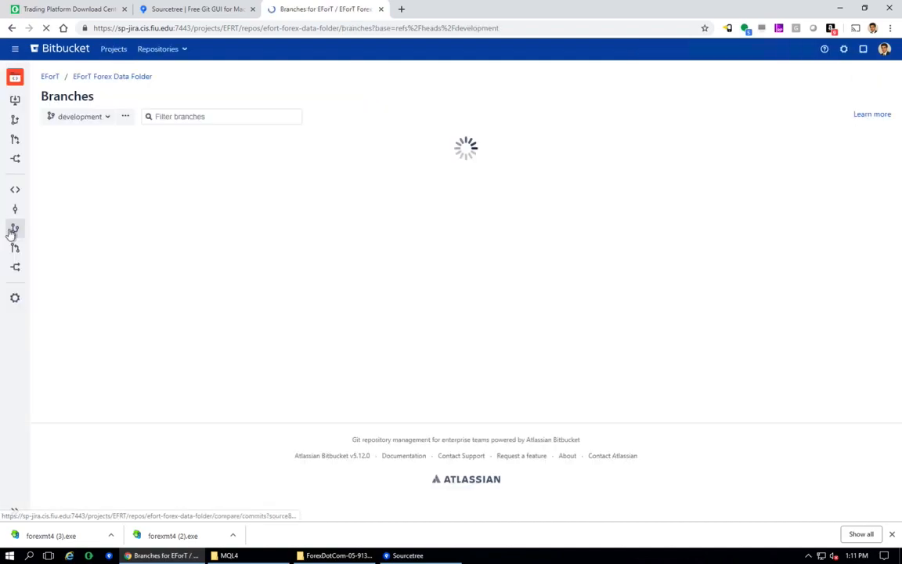
click(82, 158)
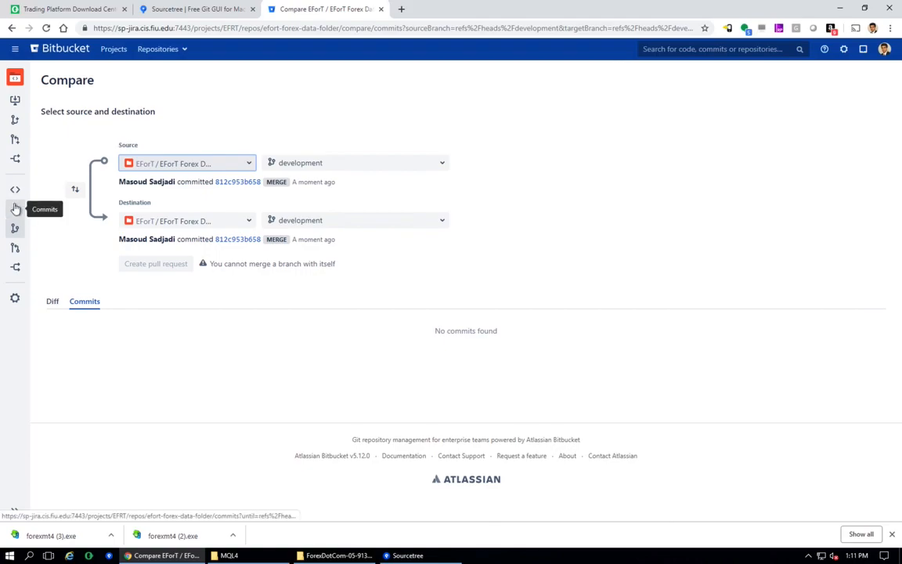
- Switch to Sourcetree and pull the EA-LinearRegressionChannel branch from origin
click(404, 555)
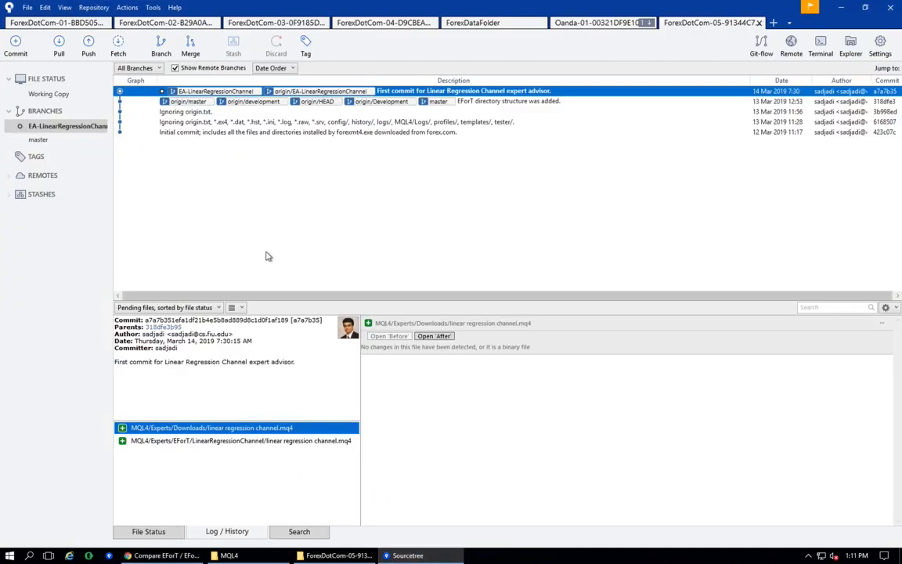
click(60, 47)
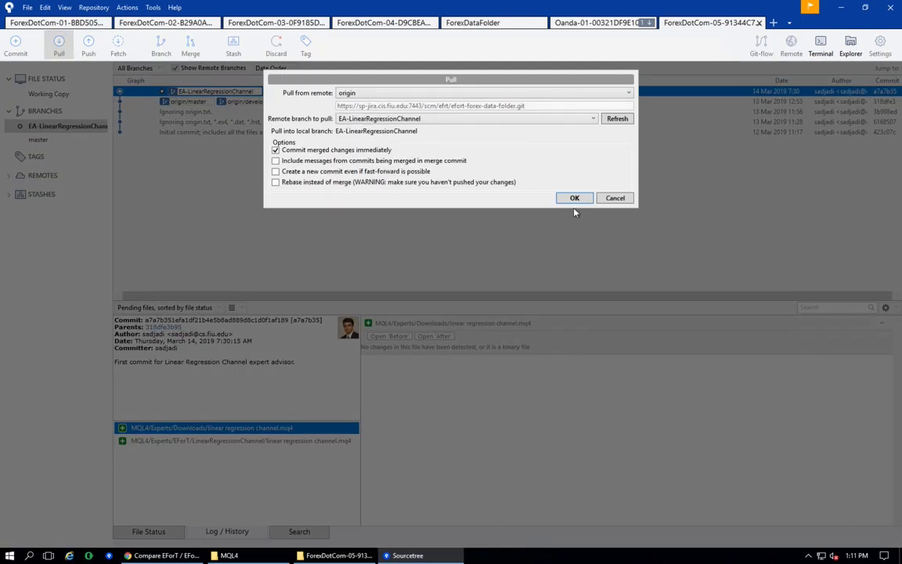
click(575, 199)
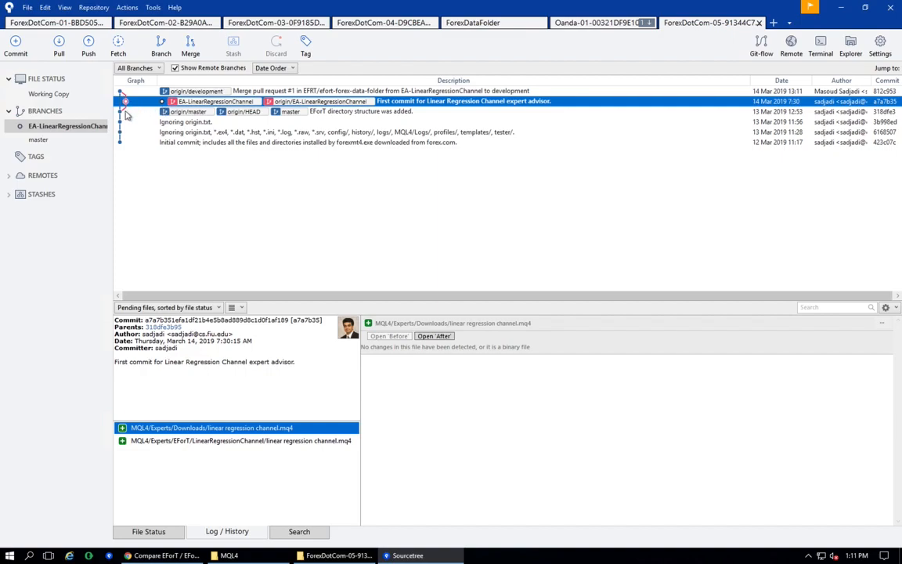
- Check out origin/development as a new local development branch tracking the remote branch
click(213, 91)
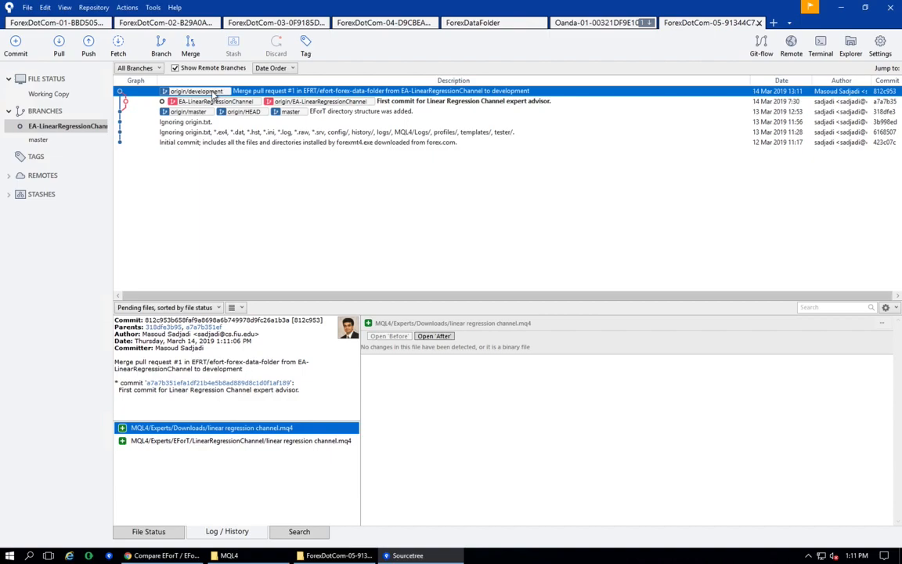
right_click(213, 93)
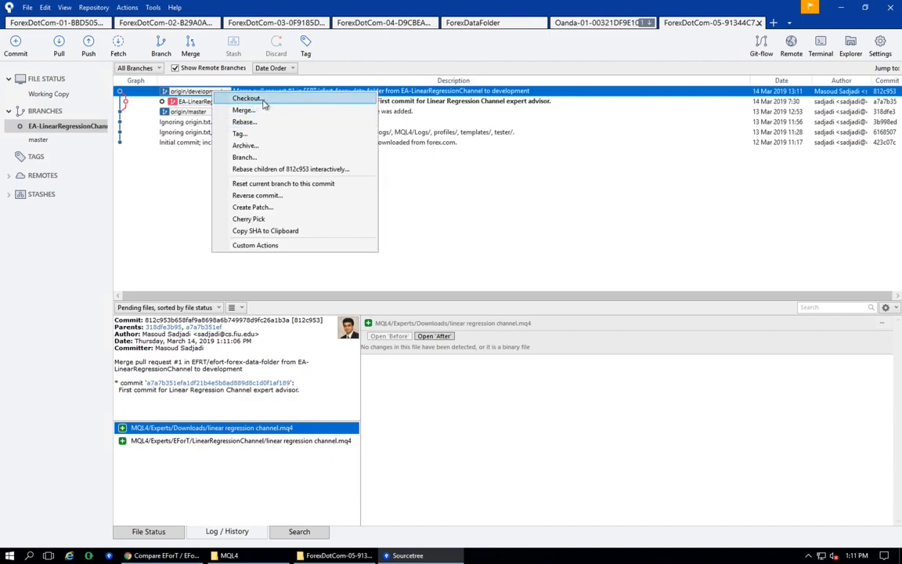
click(246, 99)
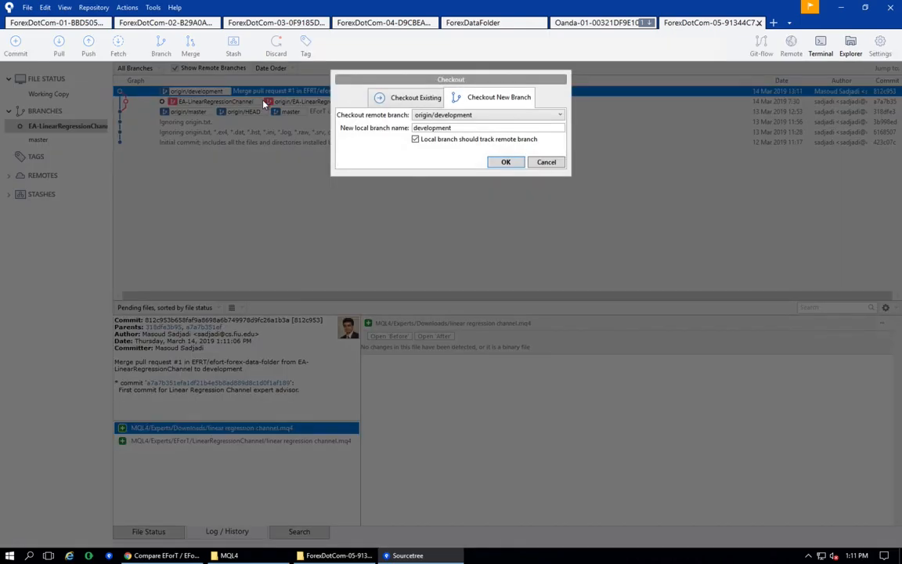
click(504, 163)
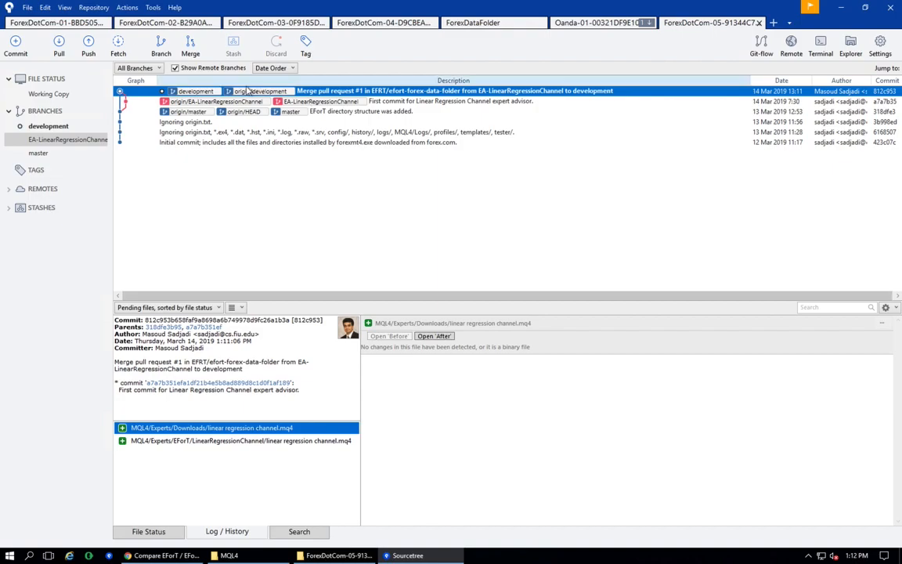